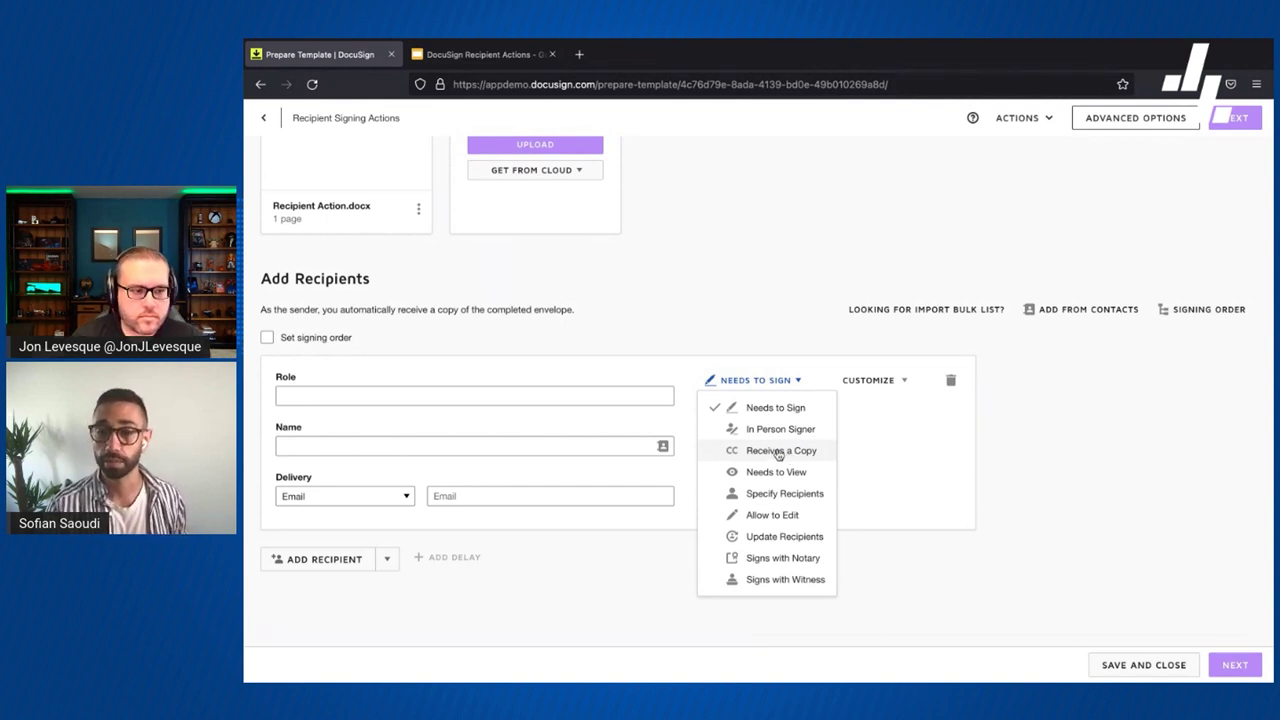
- Set the recipient's action to Receives a Copy and fill in their name and email from the suggested contact
{"action": "left_click", "coordinate": [778, 452]}
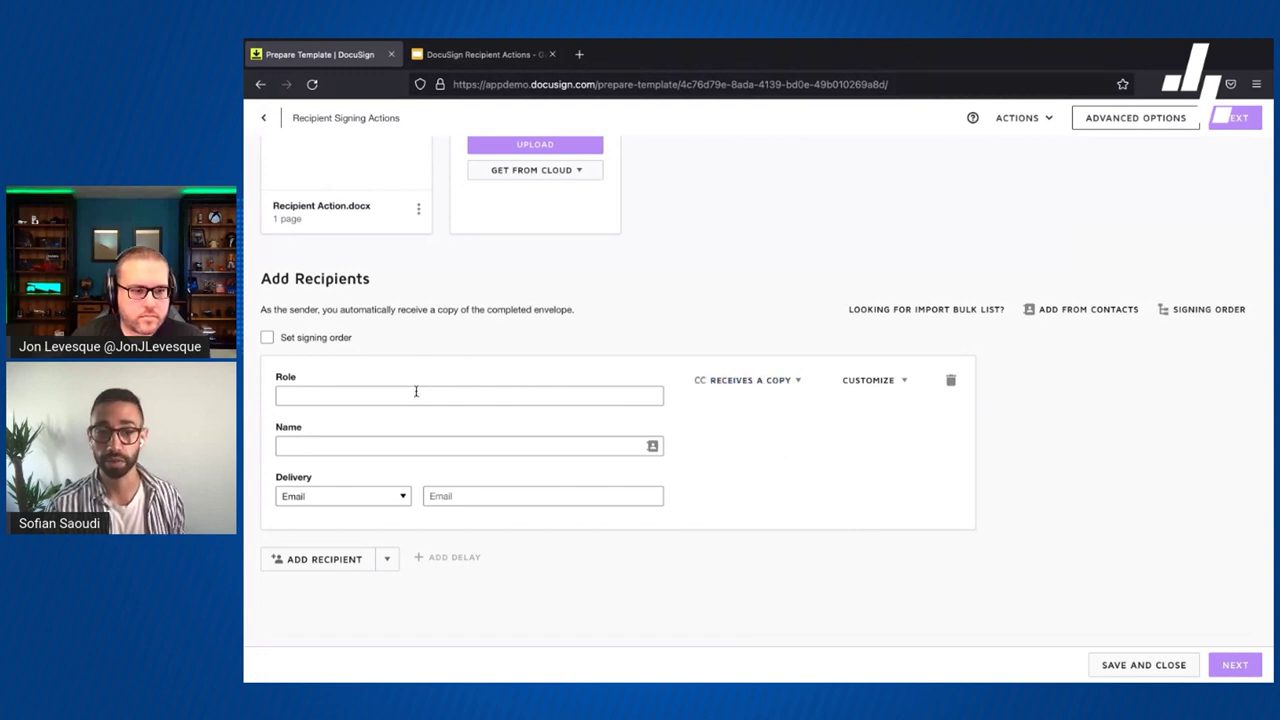
{"action": "left_click", "coordinate": [369, 443]}
{"action": "left_click", "coordinate": [390, 476]}
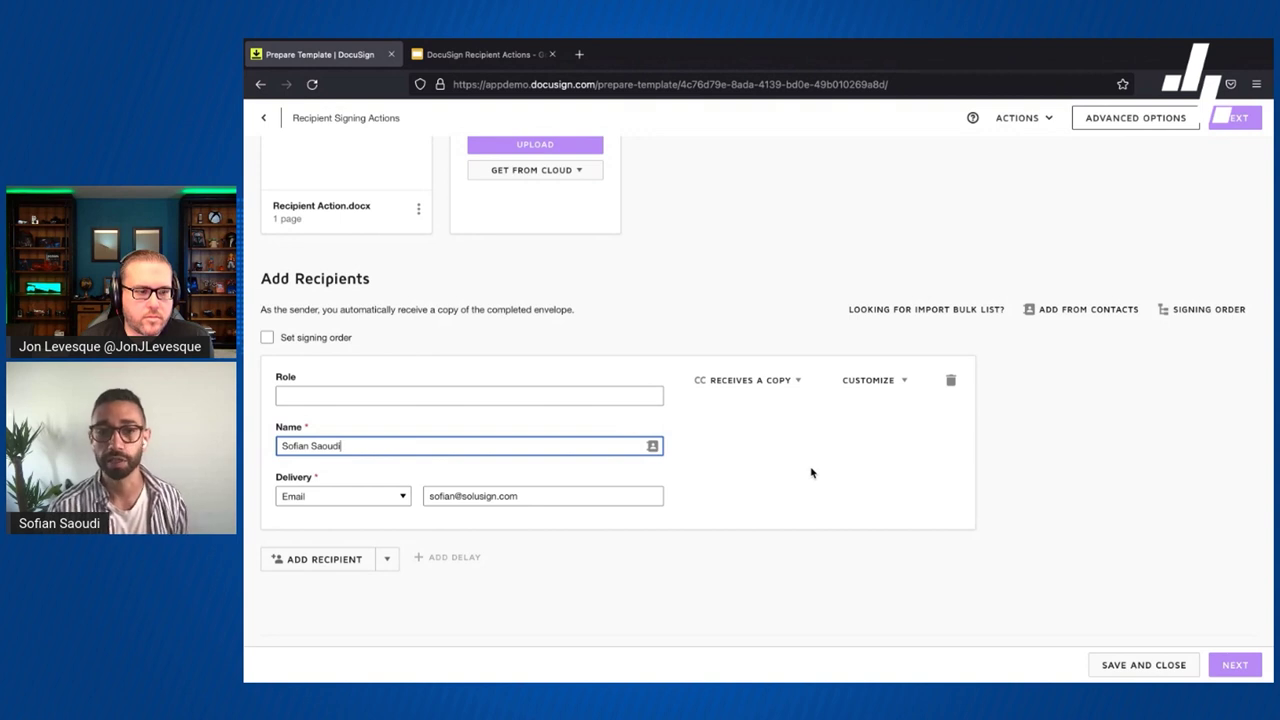
- Change the recipient's action to Needs to Sign and continue to placing fields on the document
{"action": "left_click", "coordinate": [765, 381]}
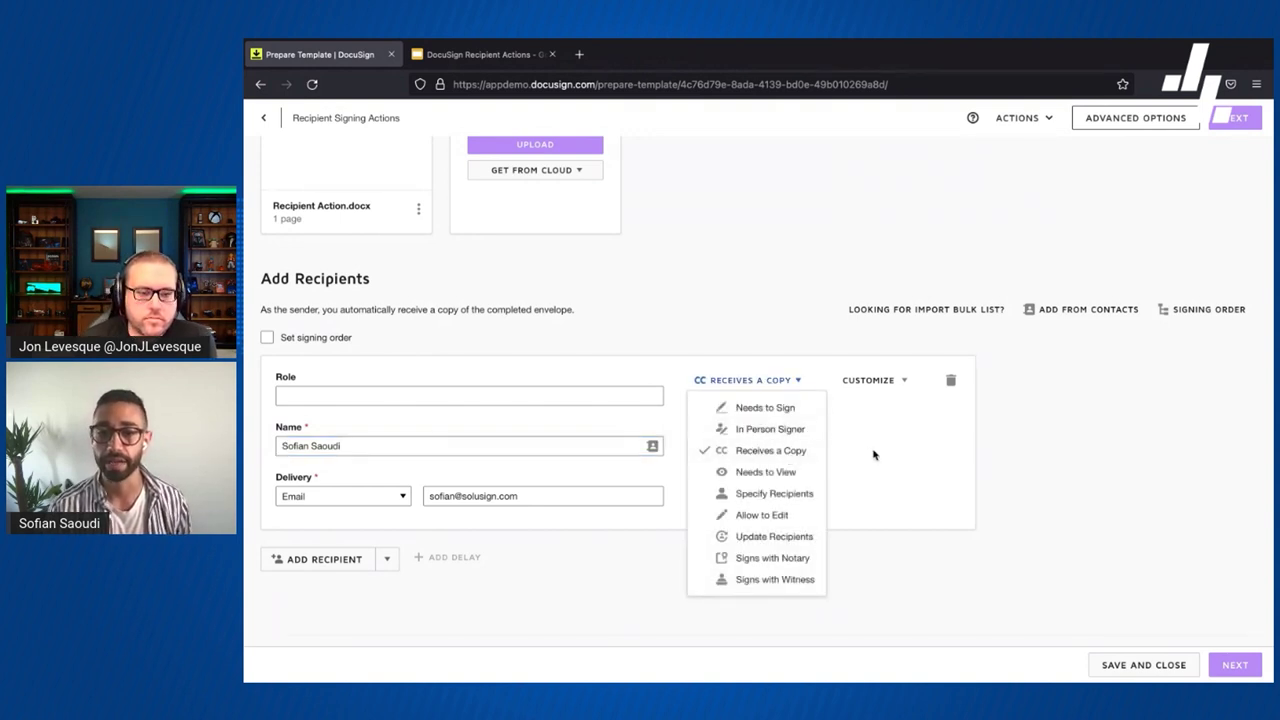
{"action": "left_click", "coordinate": [753, 410]}
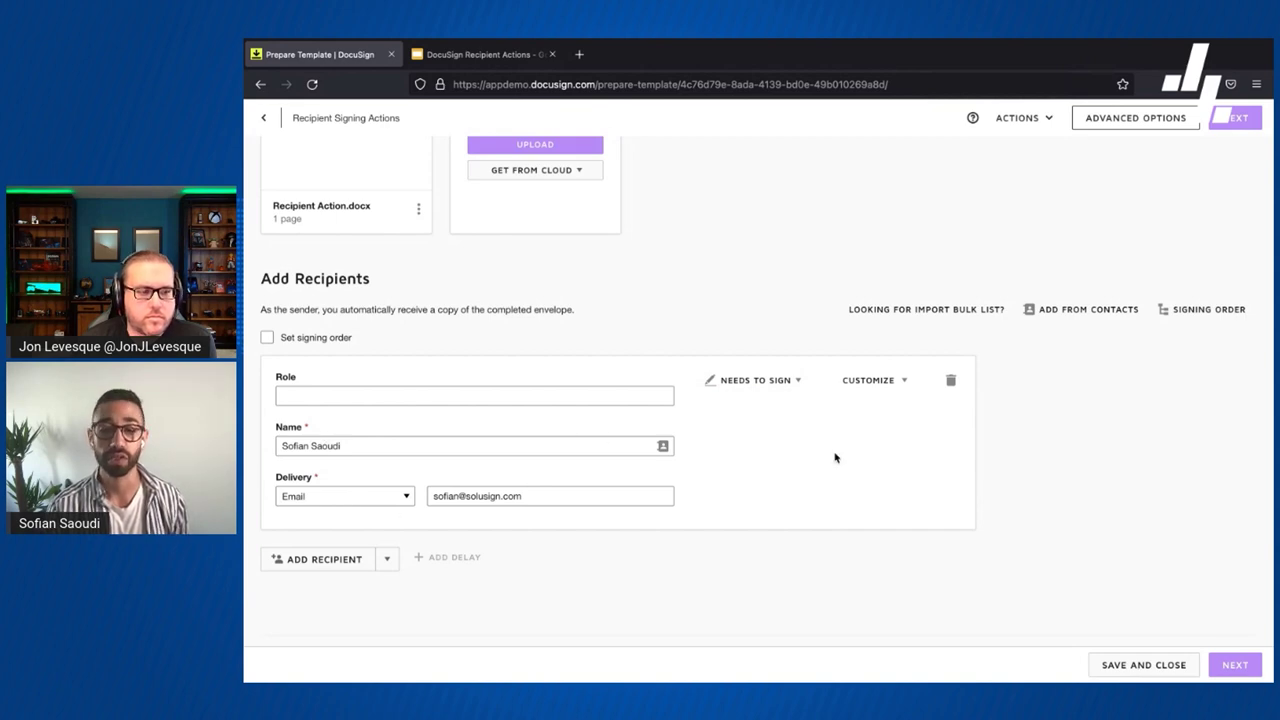
{"action": "left_click", "coordinate": [1250, 667]}
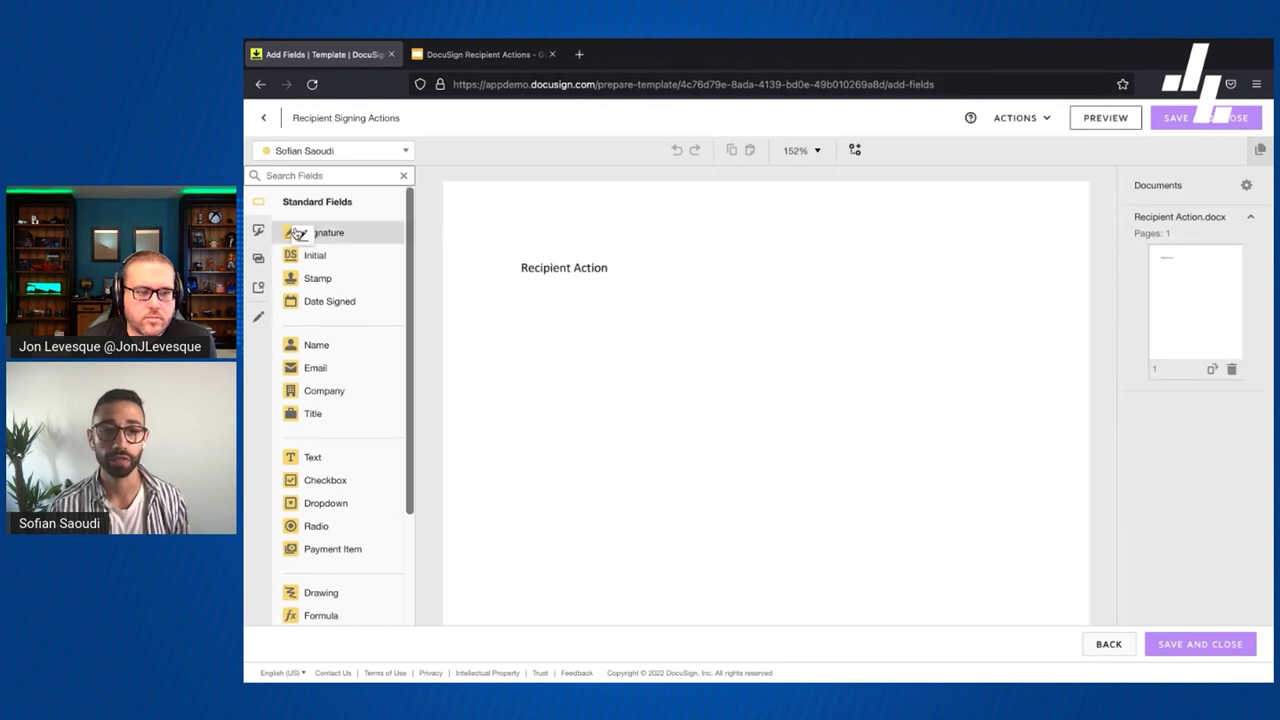
- Place a Signature, a Text, a Checkbox and a Radio field on the page below the Recipient Action heading
{"action": "mouse_move", "coordinate": [300, 234]}
{"action": "left_mouse_down"}
{"action": "mouse_move", "coordinate": [400, 288]}
{"action": "mouse_move", "coordinate": [536, 318]}
{"action": "left_mouse_up"}
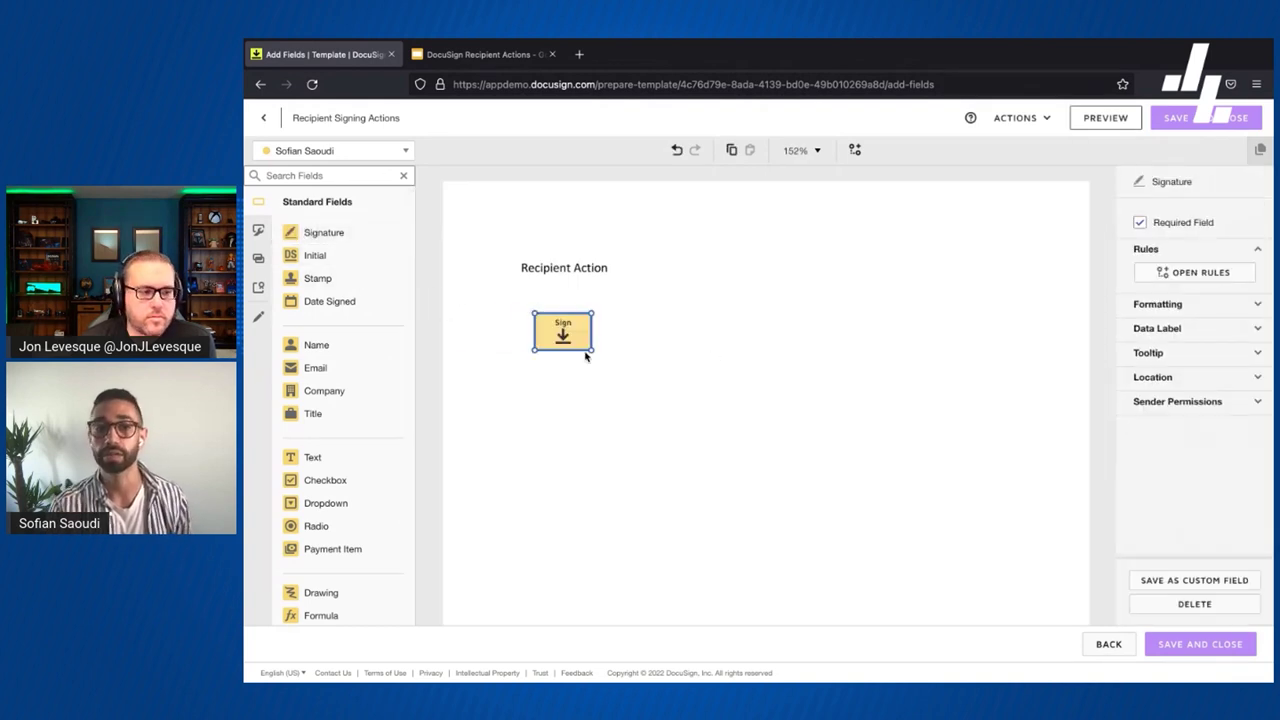
{"action": "left_click_drag", "start_coordinate": [305, 459], "coordinate": [556, 407]}
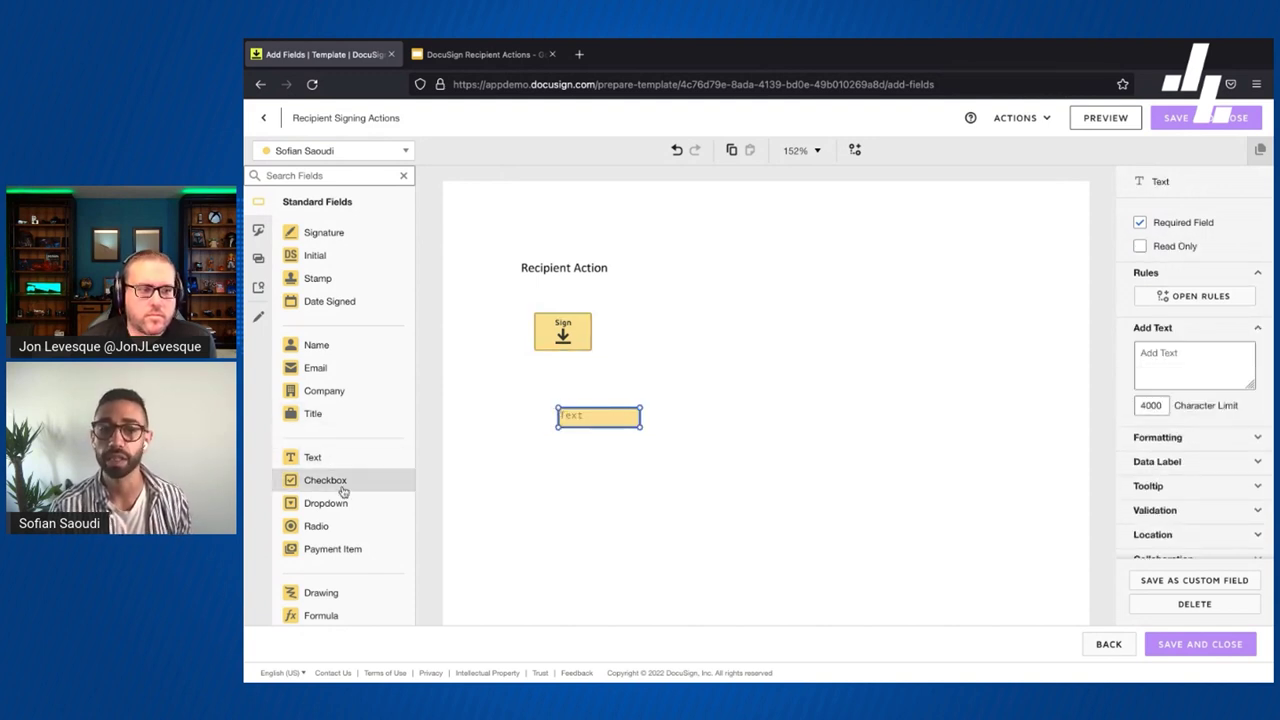
{"action": "left_click_drag", "start_coordinate": [342, 490], "coordinate": [499, 491]}
{"action": "left_click_drag", "start_coordinate": [346, 529], "coordinate": [636, 507]}
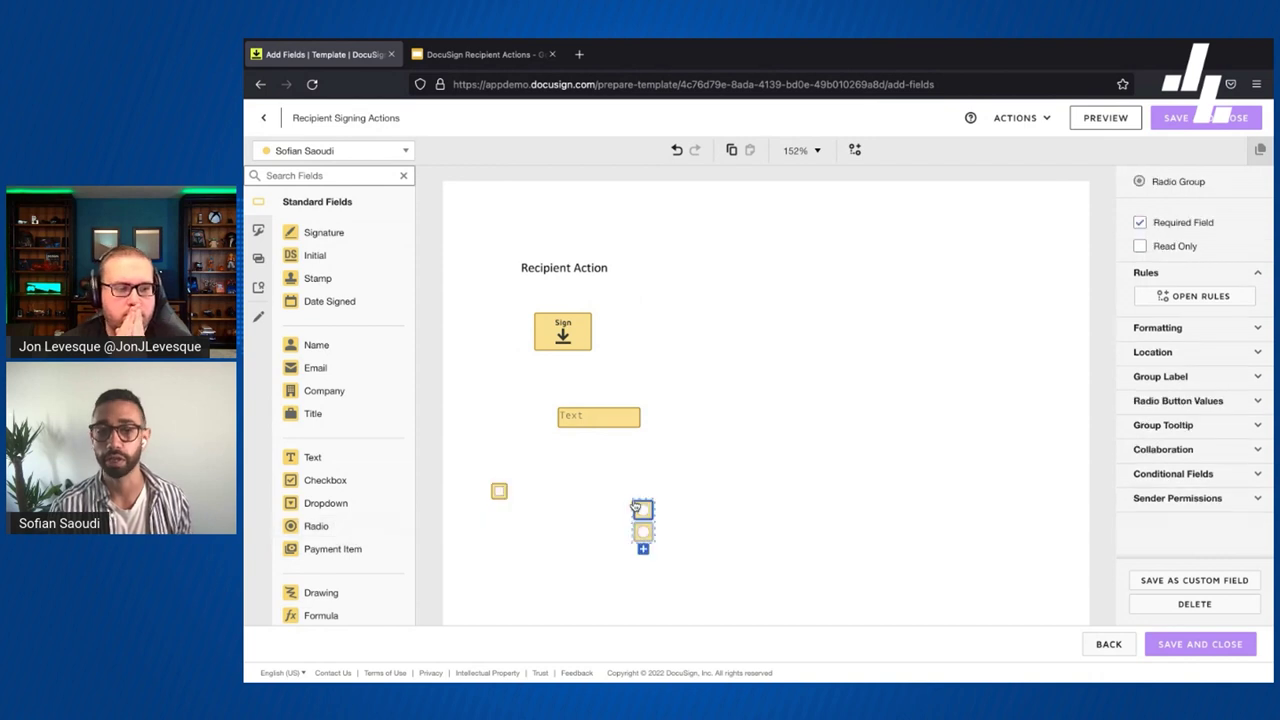
{"action": "scroll", "coordinate": [337, 376], "scroll_direction": "down", "scroll_amount": 2}
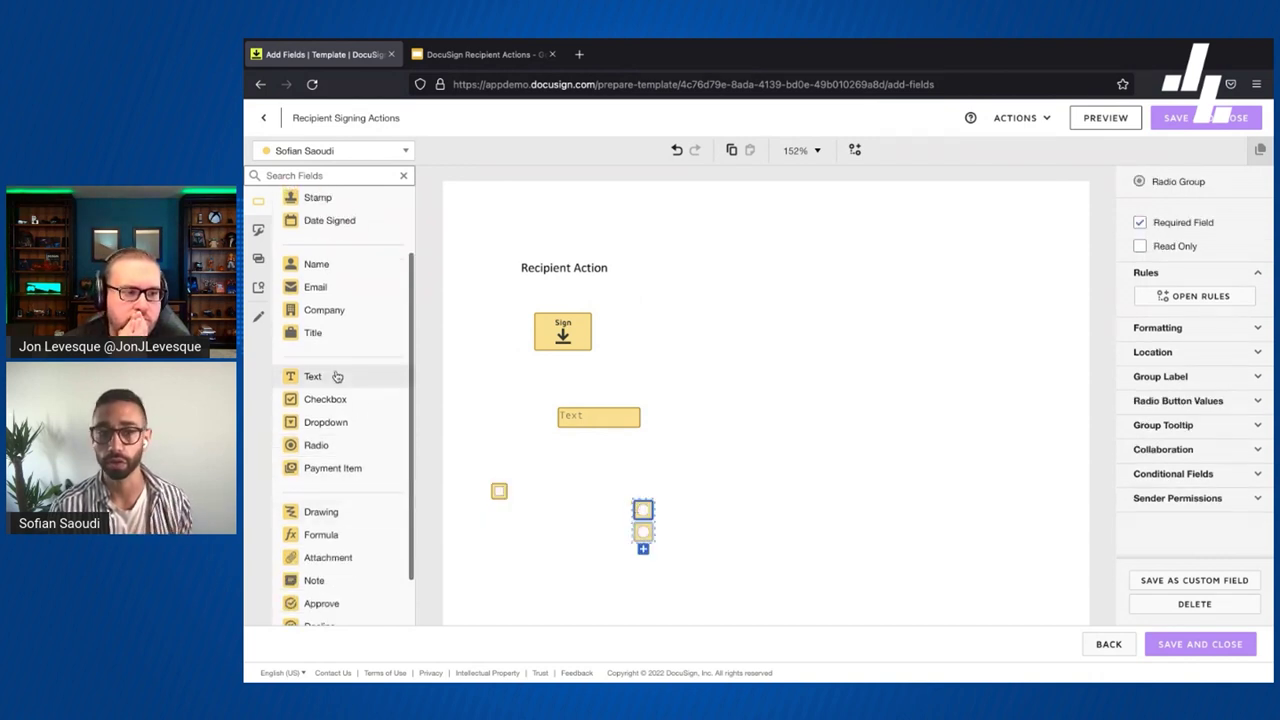
{"action": "scroll", "coordinate": [337, 376], "scroll_direction": "up", "scroll_amount": 2}
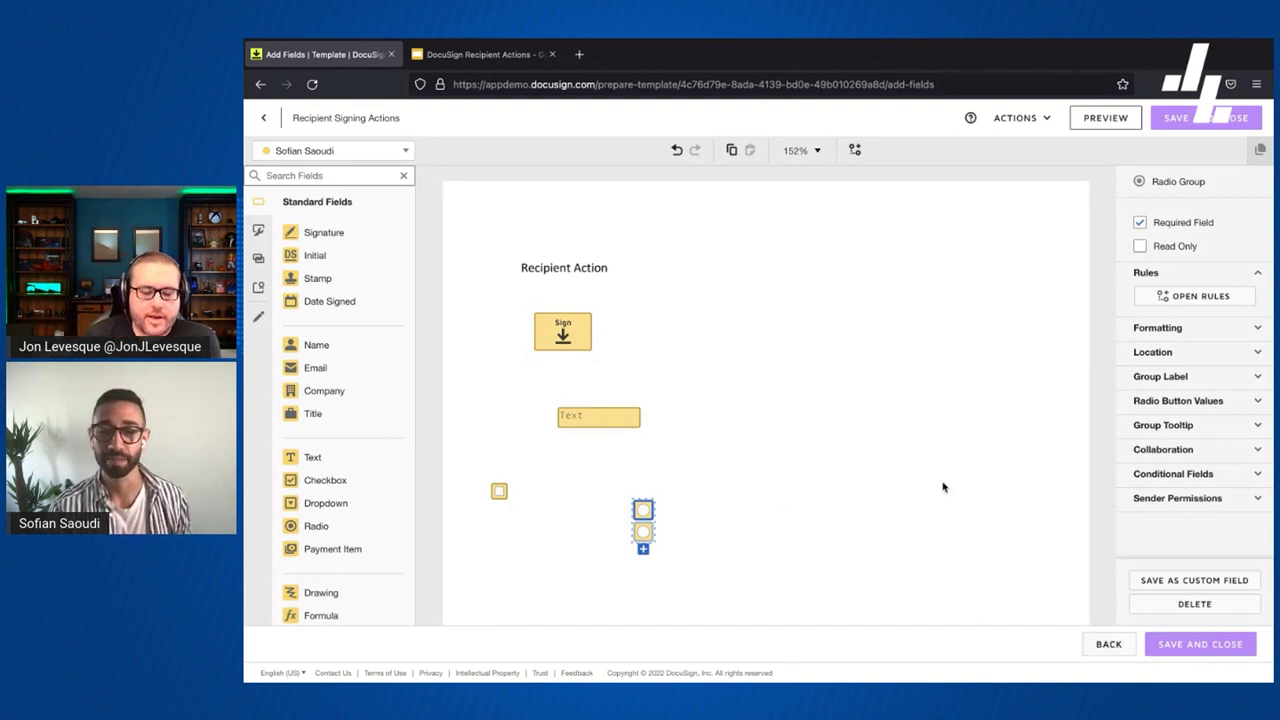
- Return to the recipient setup and change the recipient's action to In Person Signer
{"action": "left_click", "coordinate": [1106, 642]}
{"action": "scroll", "coordinate": [801, 507], "scroll_direction": "down", "scroll_amount": 4}
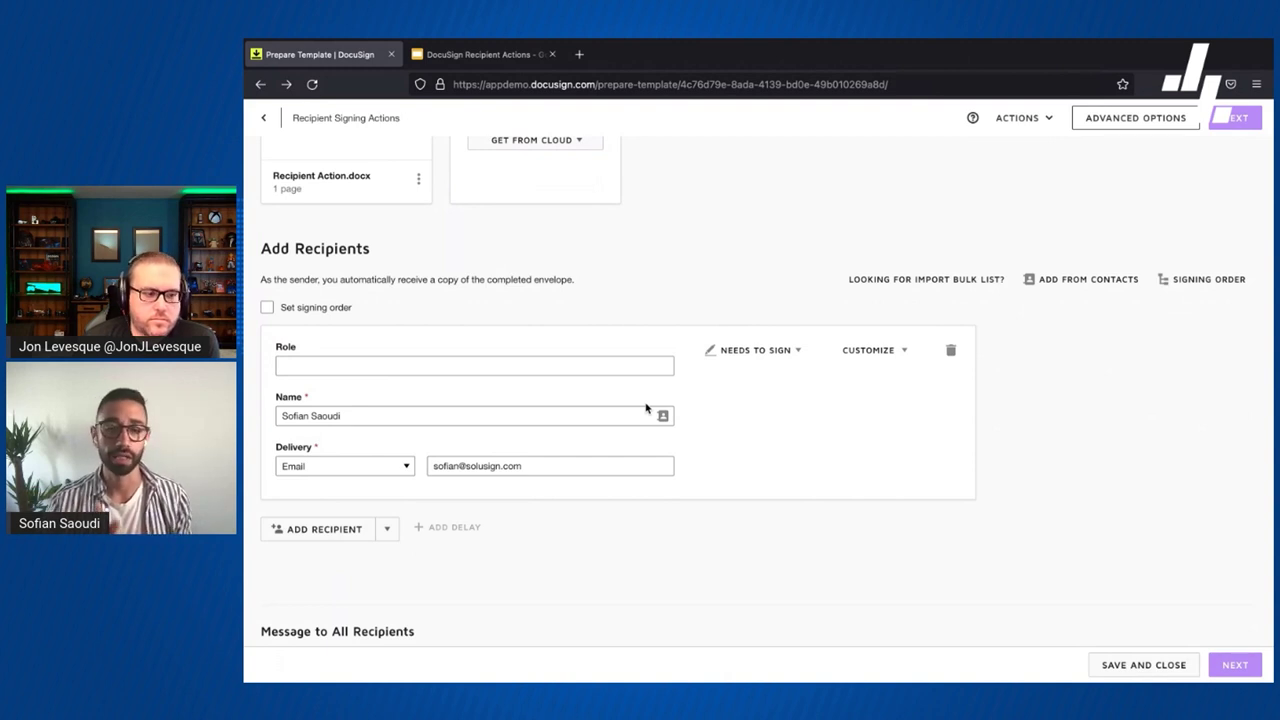
{"action": "left_click", "coordinate": [770, 355]}
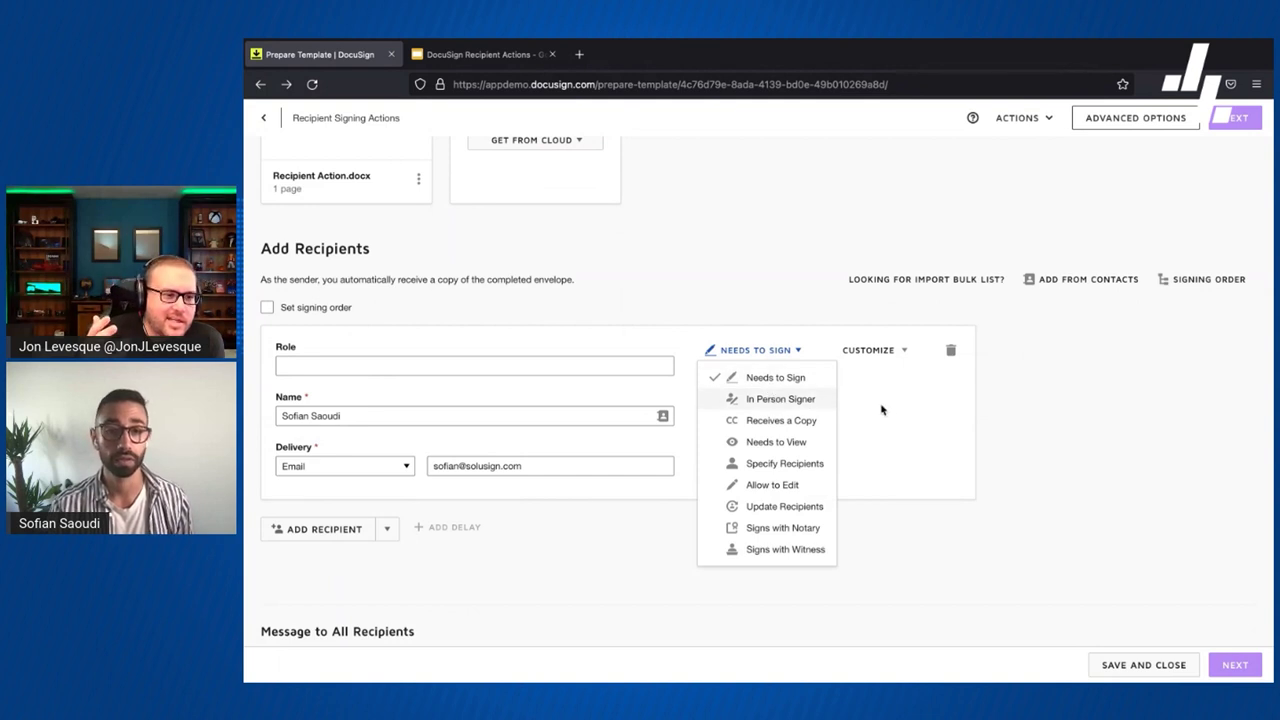
{"action": "left_click", "coordinate": [850, 401]}
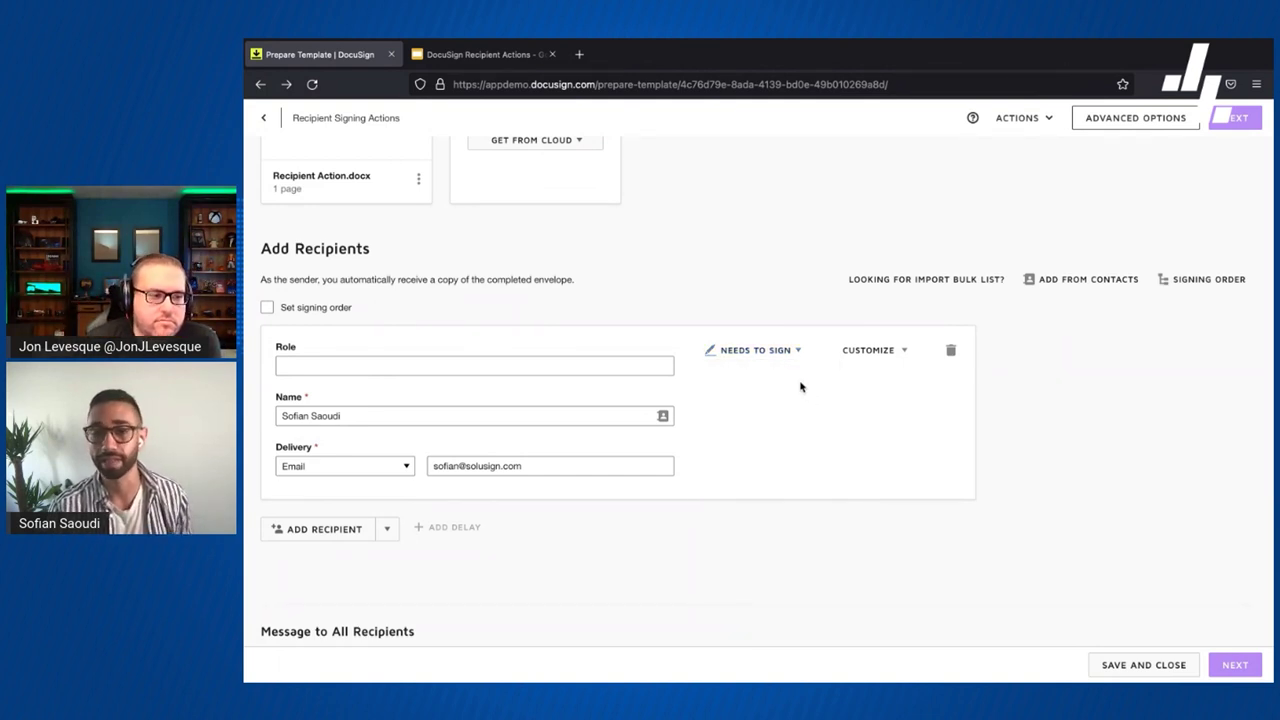
{"action": "left_click", "coordinate": [786, 356]}
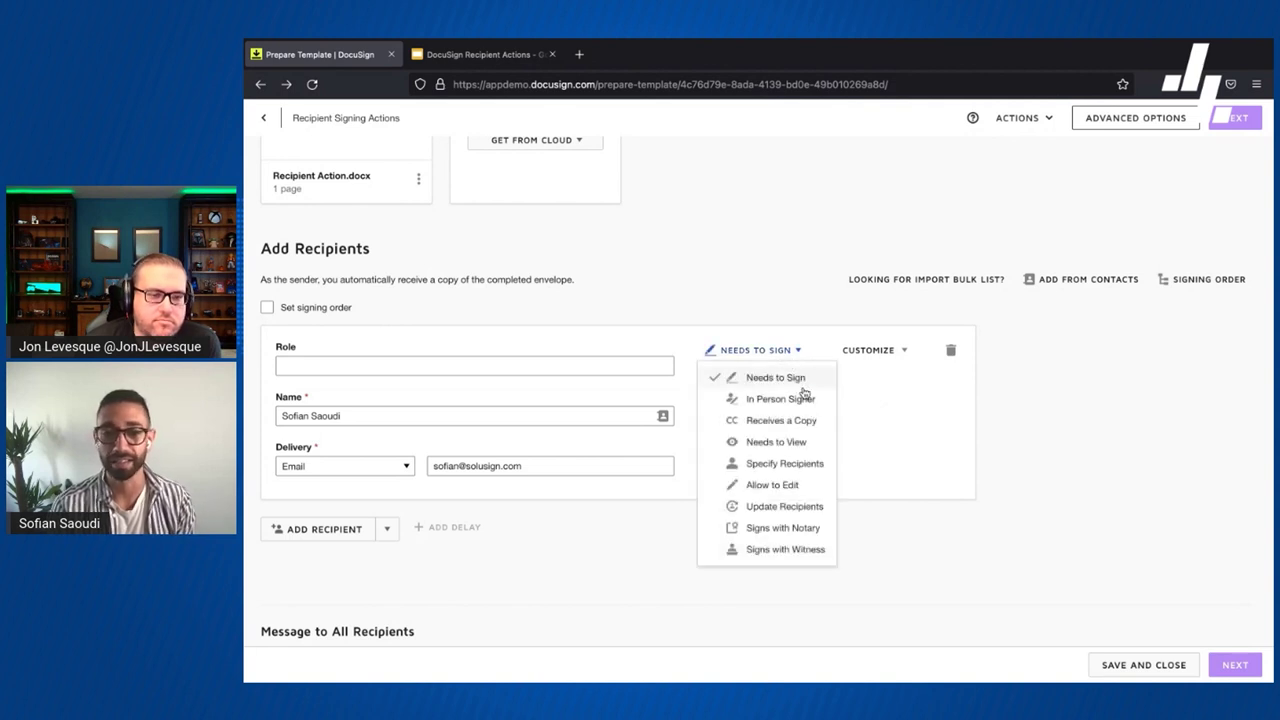
{"action": "left_click", "coordinate": [843, 402]}
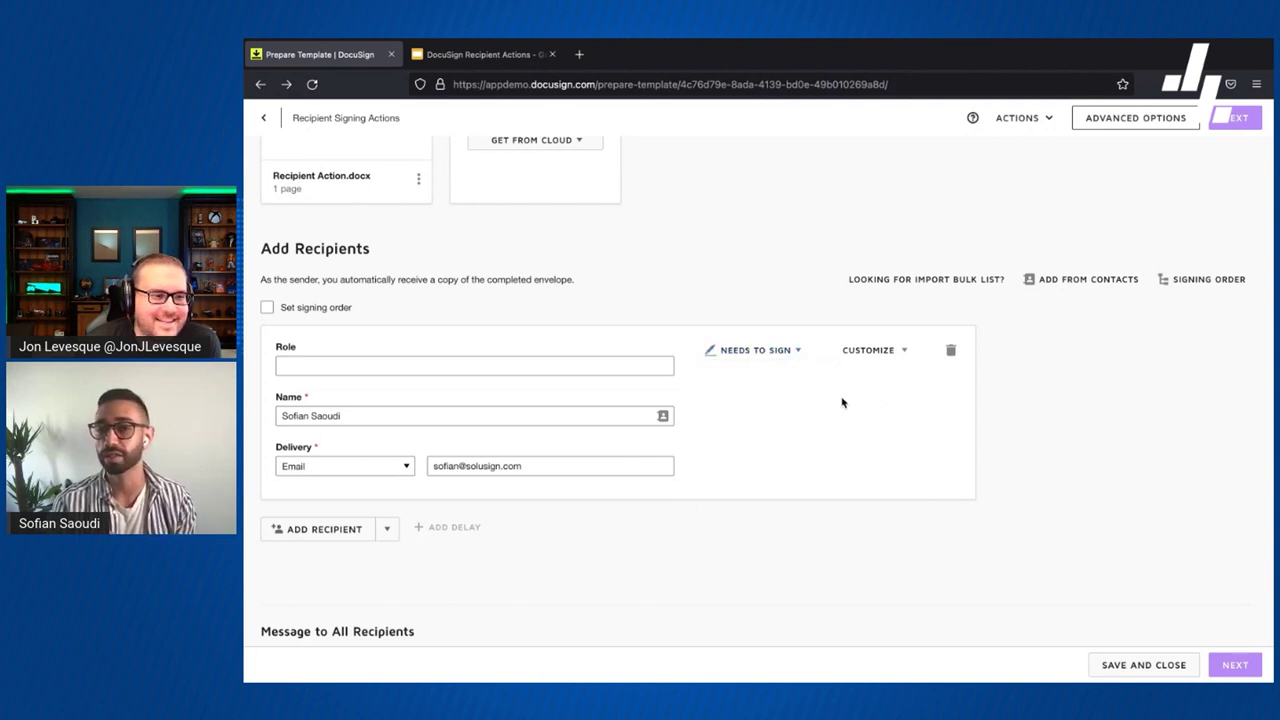
{"action": "left_click", "coordinate": [772, 362]}
{"action": "left_click", "coordinate": [760, 404]}
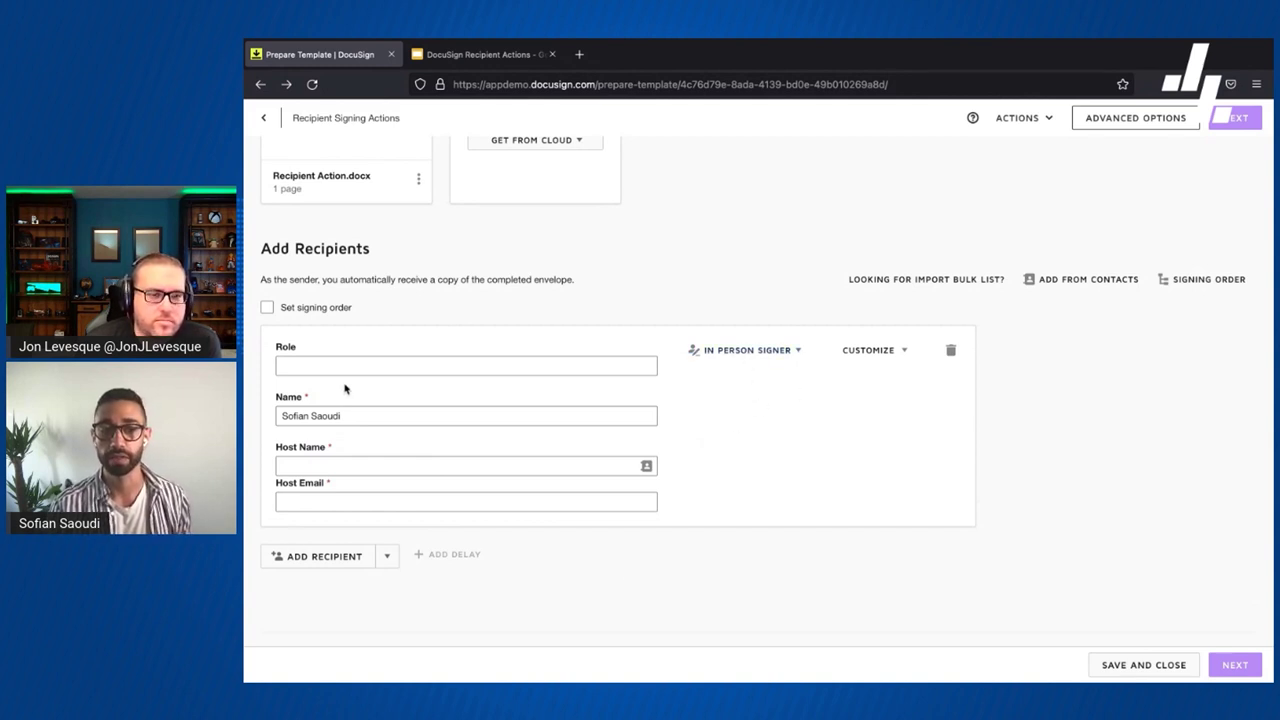
{"action": "left_click_drag", "start_coordinate": [281, 415], "coordinate": [362, 415]}
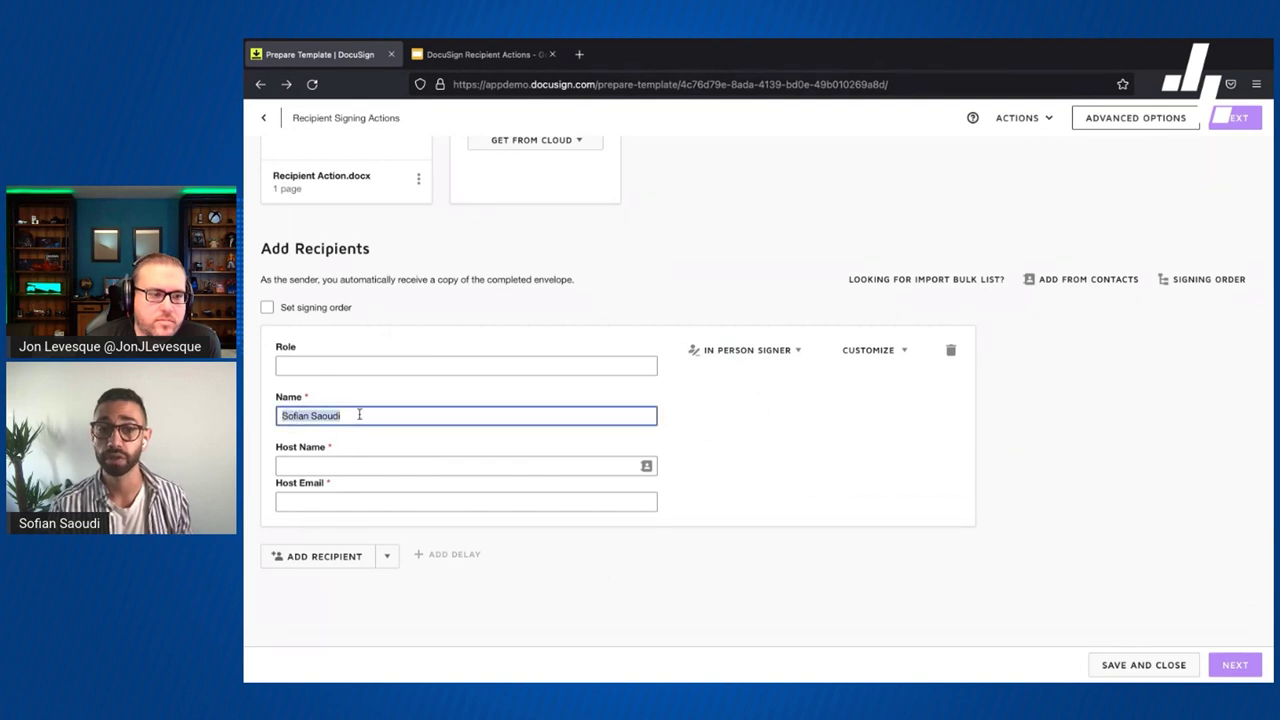
{"action": "left_click", "coordinate": [362, 415]}
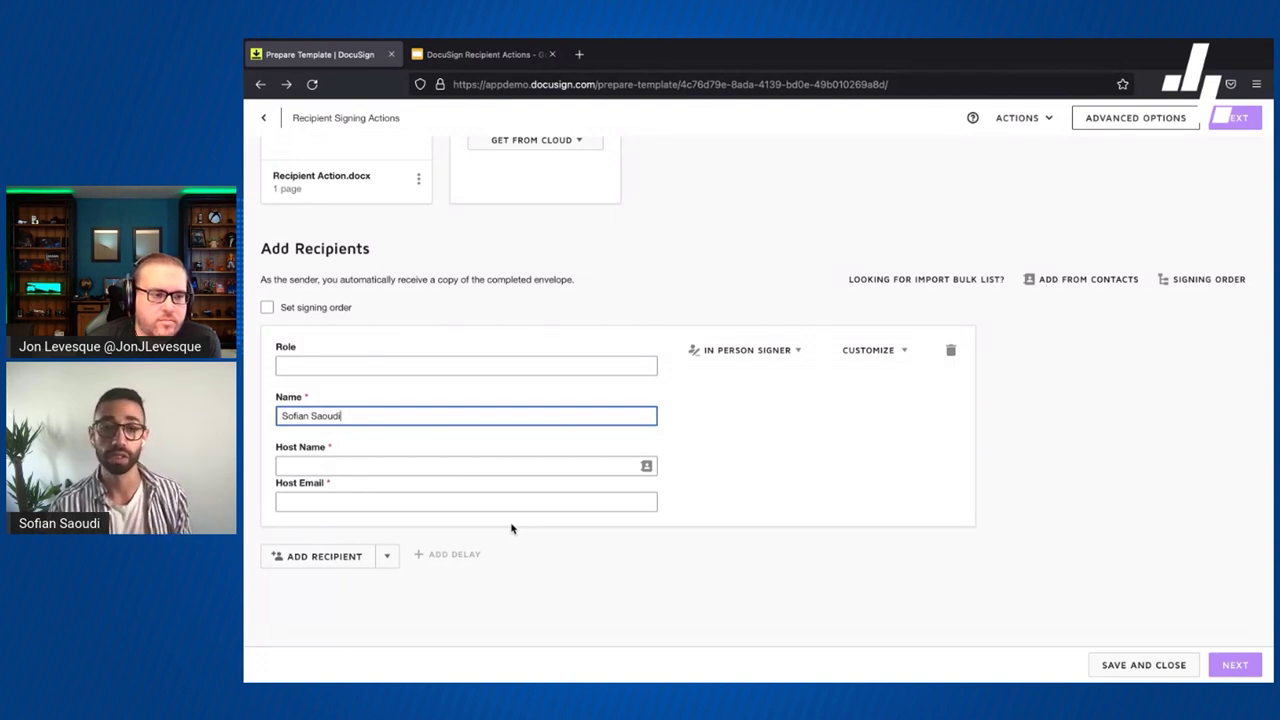
{"action": "left_click", "coordinate": [775, 352]}
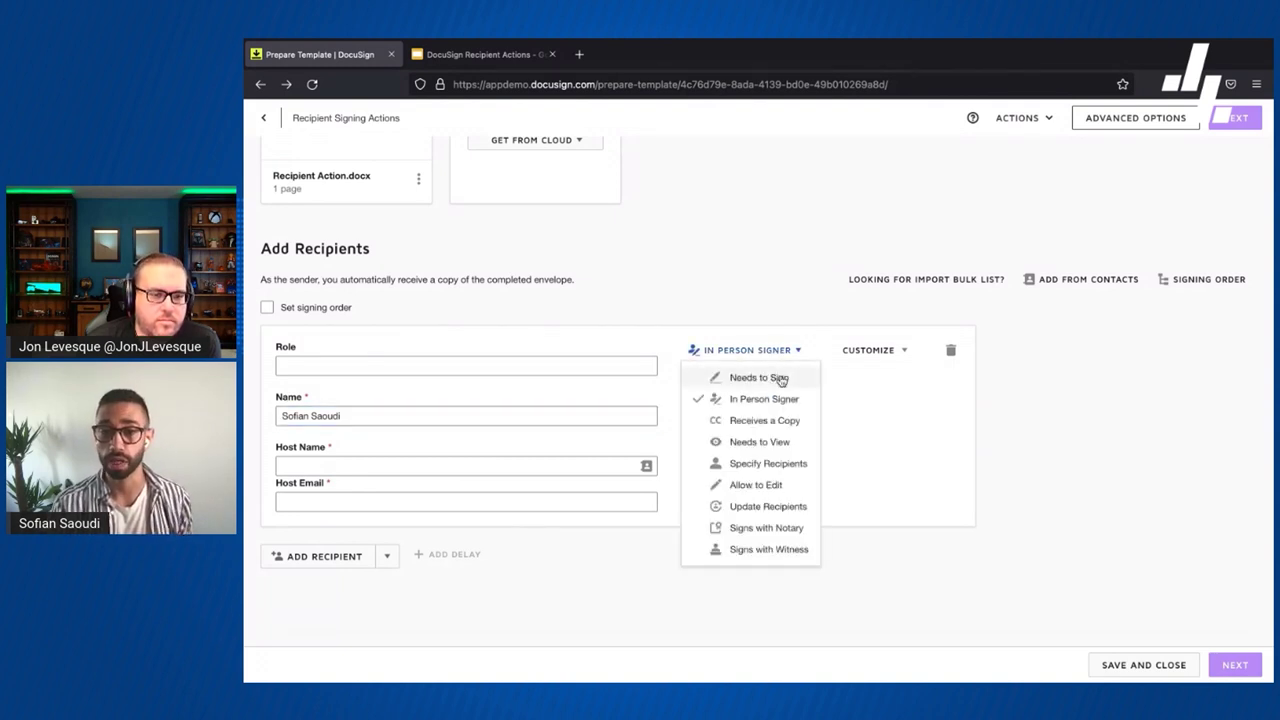
{"action": "left_click", "coordinate": [863, 391]}
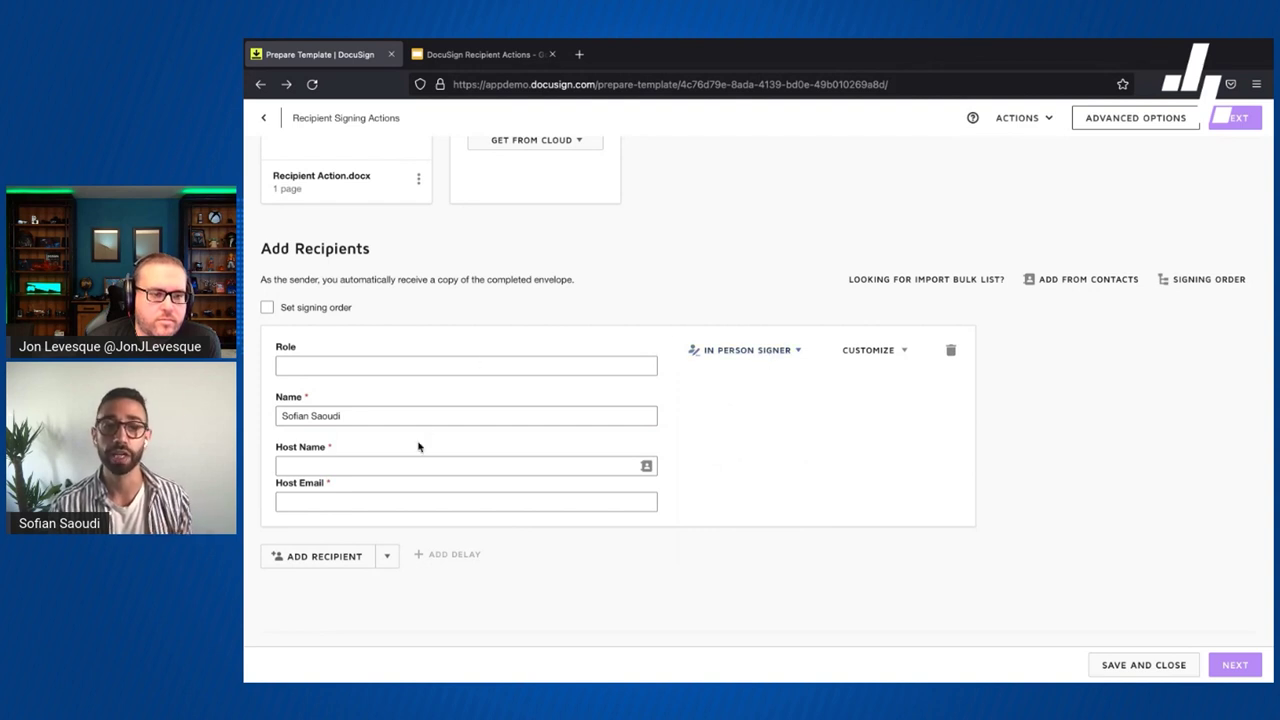
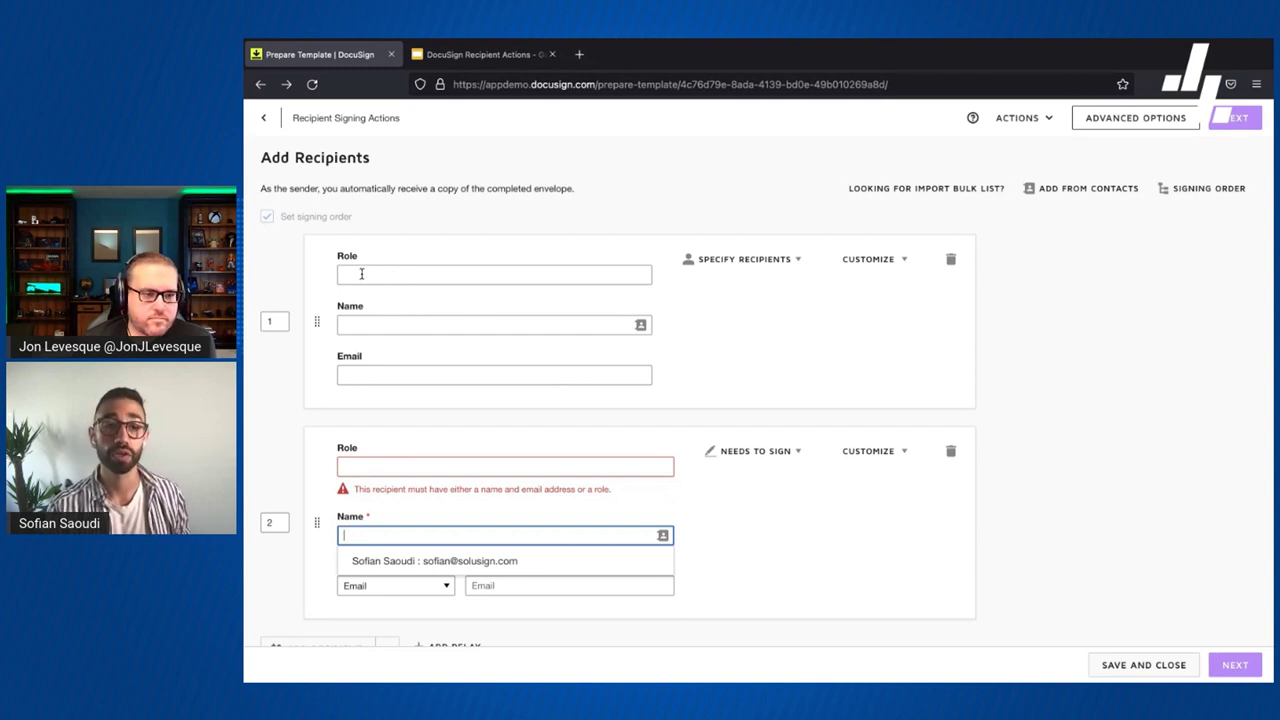
- Fill in the name and email of the first recipient, set to Specify Recipients, from the suggested contact
{"action": "left_click", "coordinate": [362, 273]}
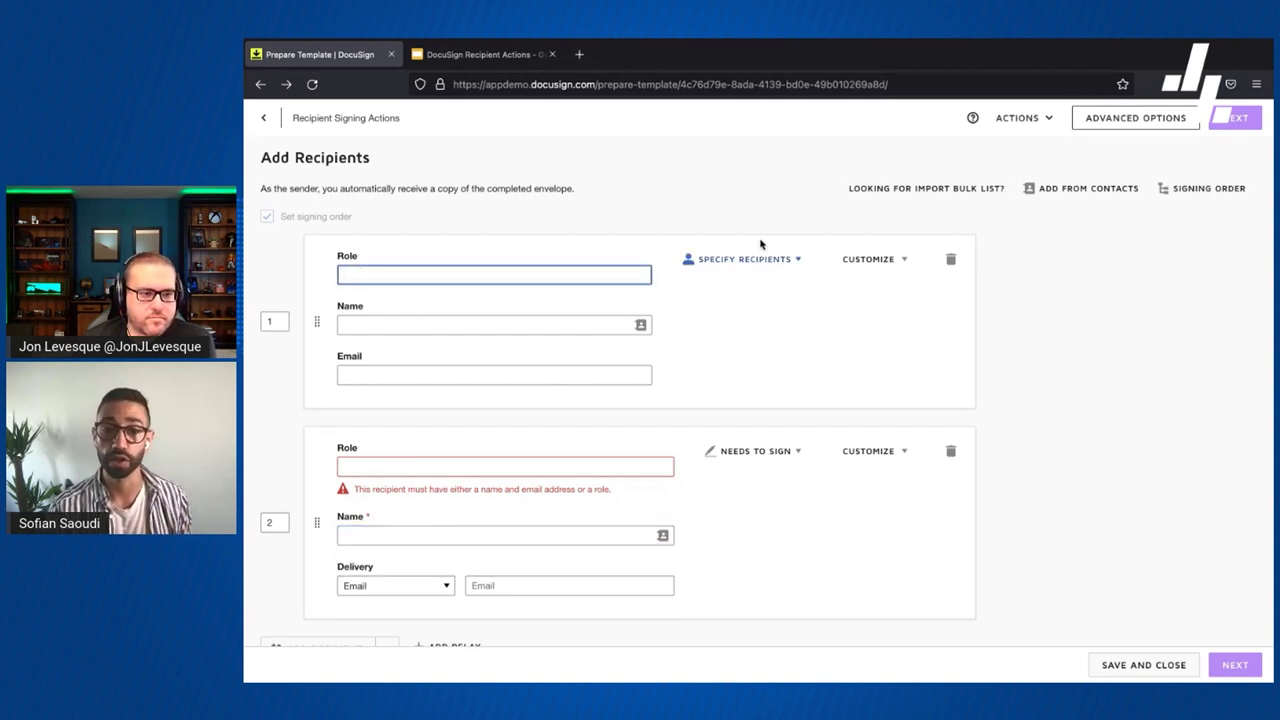
{"action": "left_click", "coordinate": [448, 321]}
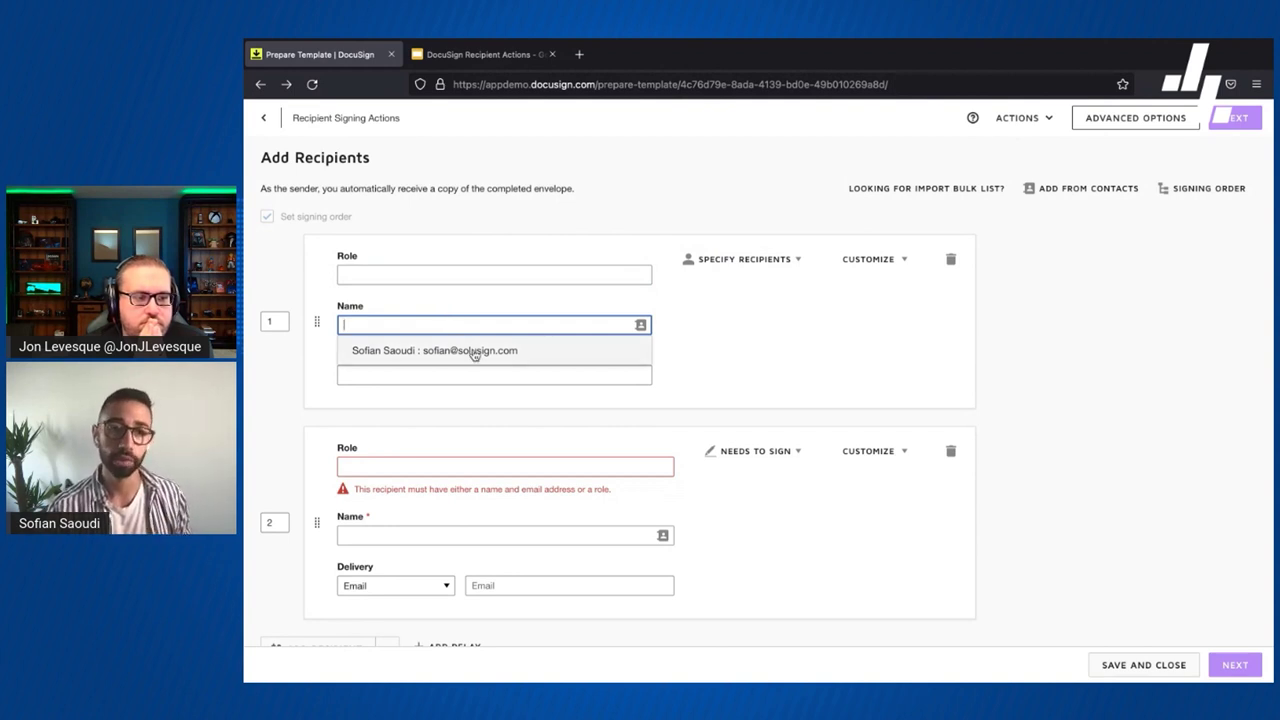
{"action": "left_click", "coordinate": [474, 351]}
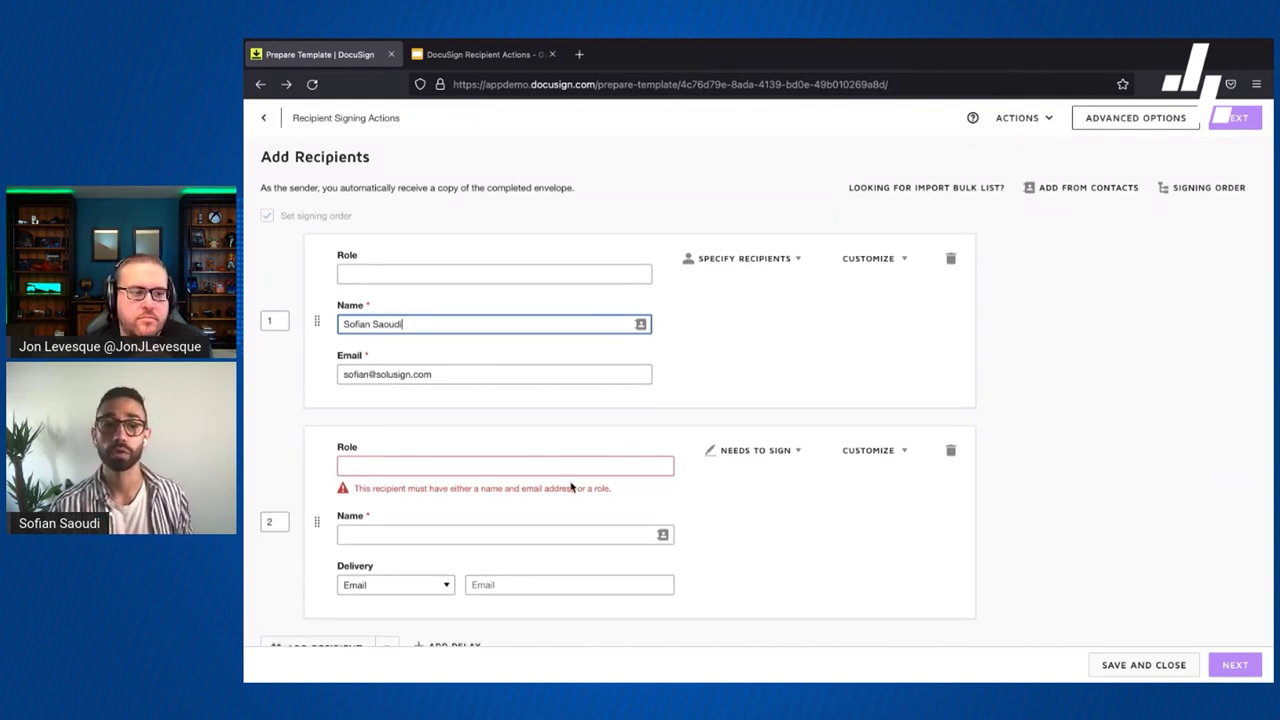
- Enter Signer as the role of the second recipient
{"action": "scroll", "coordinate": [430, 370], "scroll_direction": "down", "scroll_amount": 3}
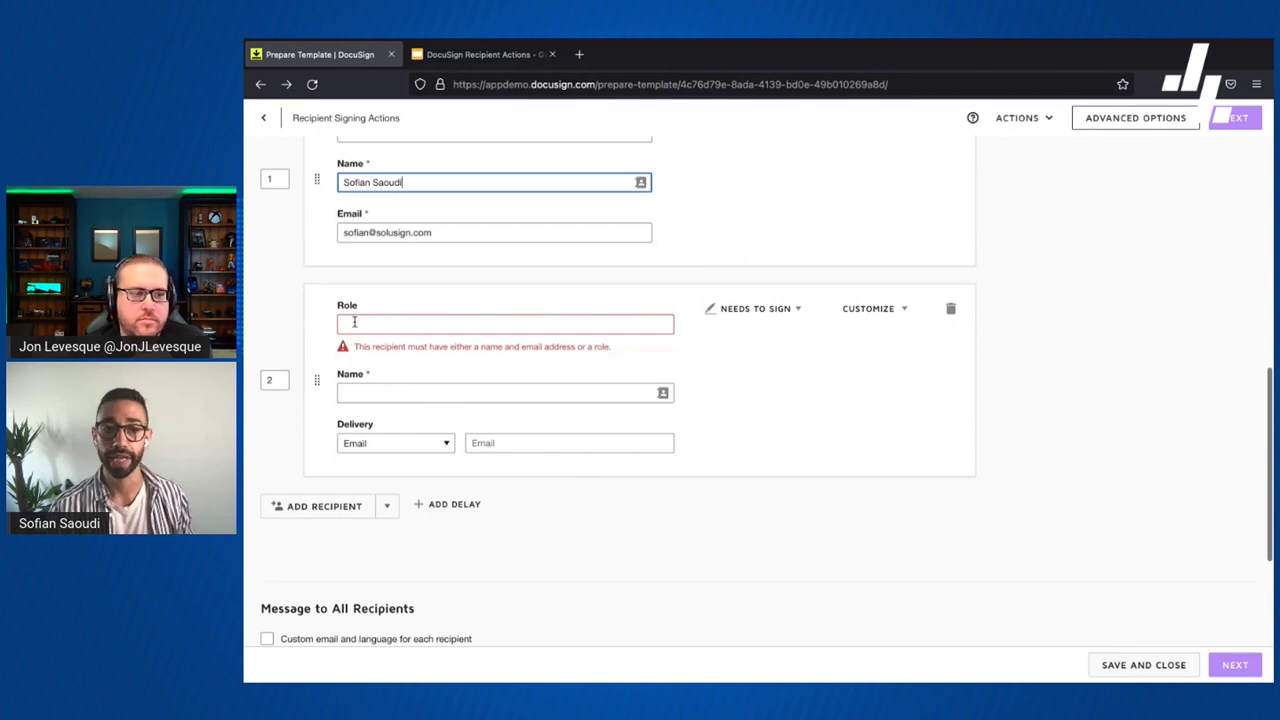
{"action": "scroll", "coordinate": [390, 320], "scroll_direction": "up", "scroll_amount": 2}
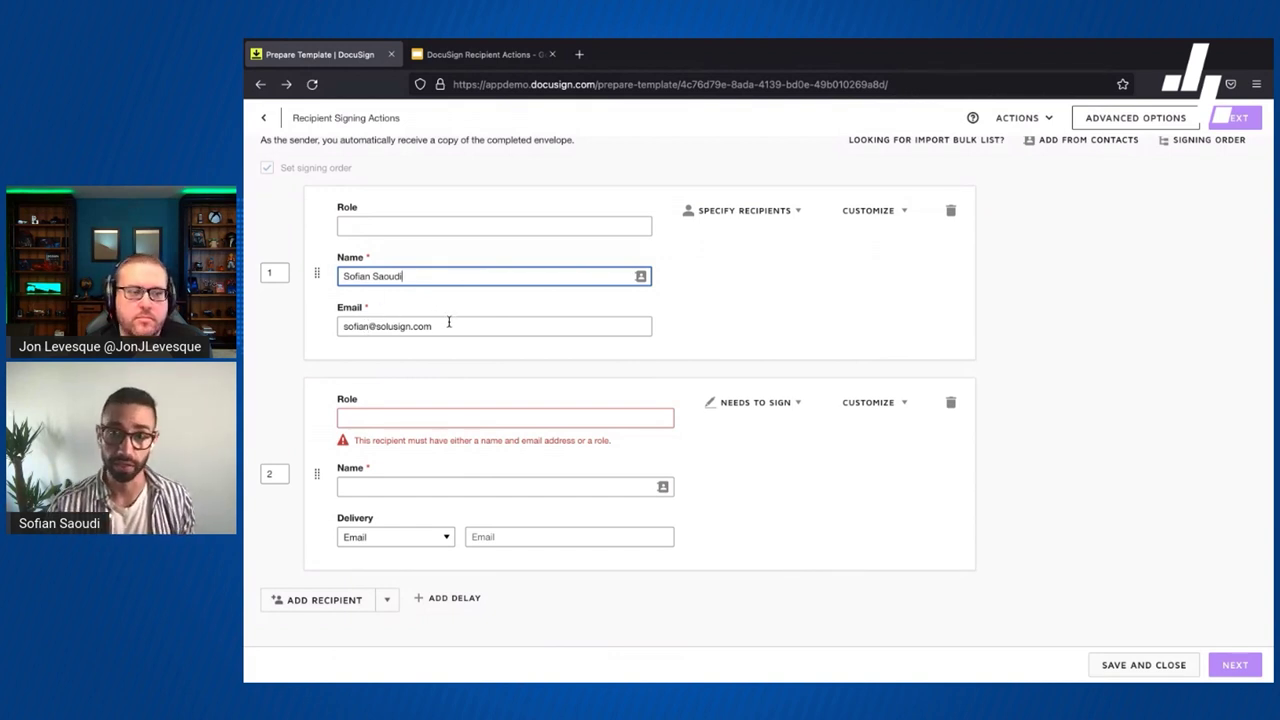
{"action": "left_click", "coordinate": [389, 413]}
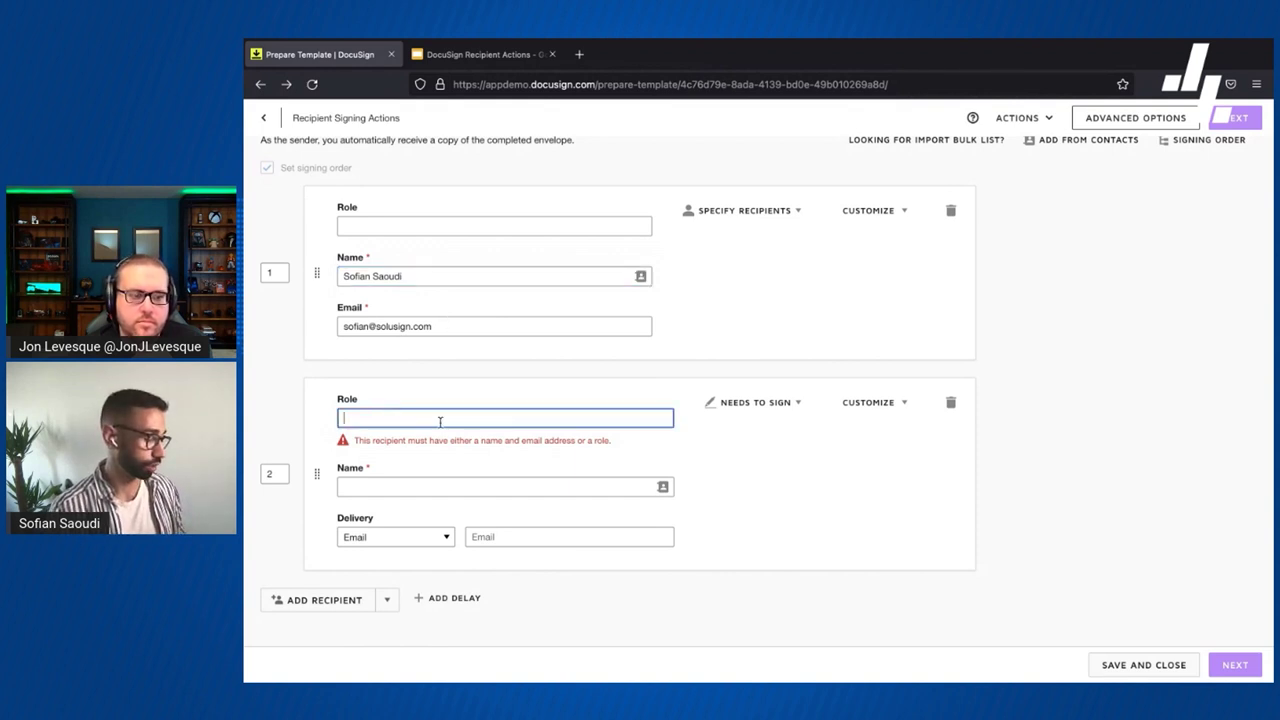
{"action": "type", "text": "Signer"}
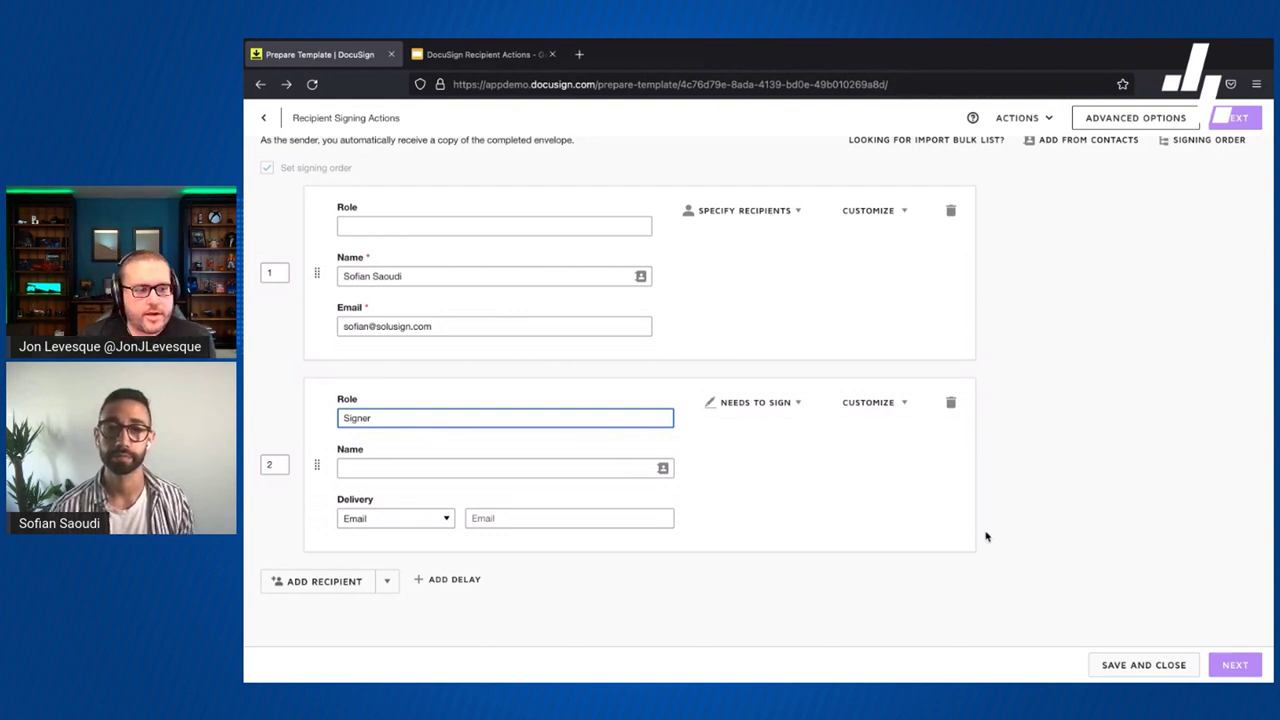
{"action": "left_click", "coordinate": [1062, 510]}
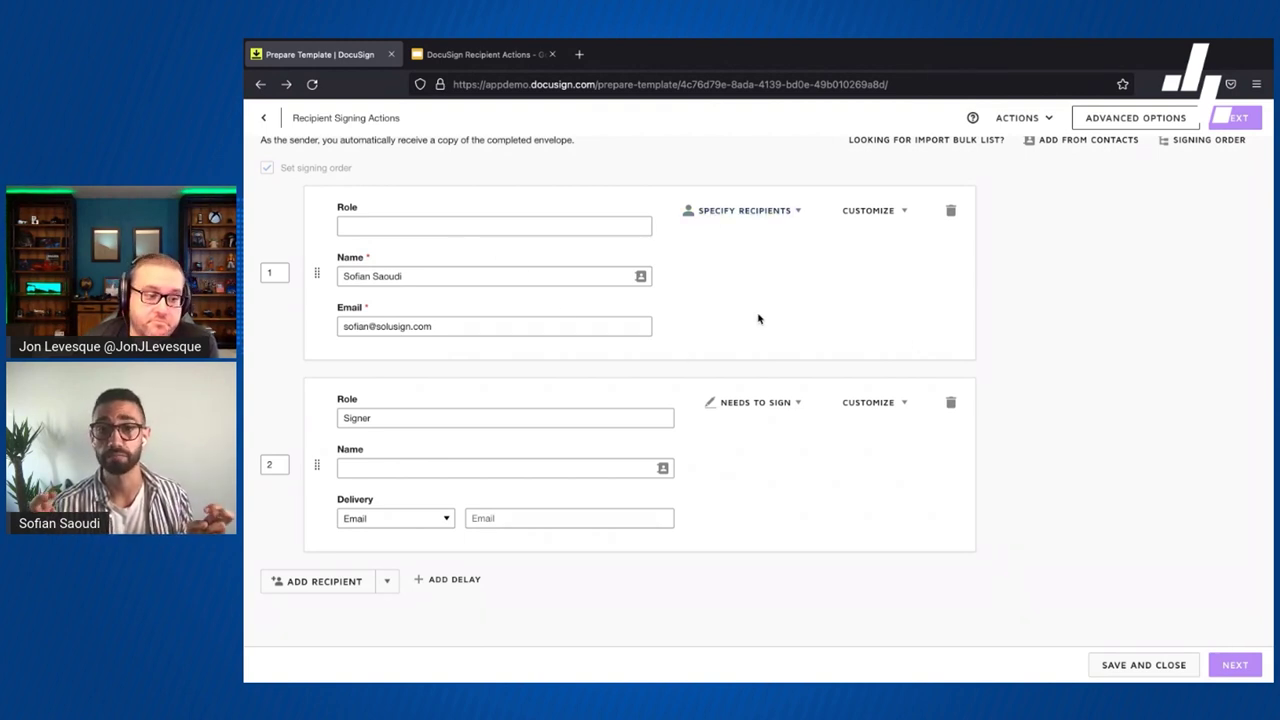
- Change the first recipient's action to Allow to Edit and delete the second recipient
{"action": "left_click", "coordinate": [781, 211]}
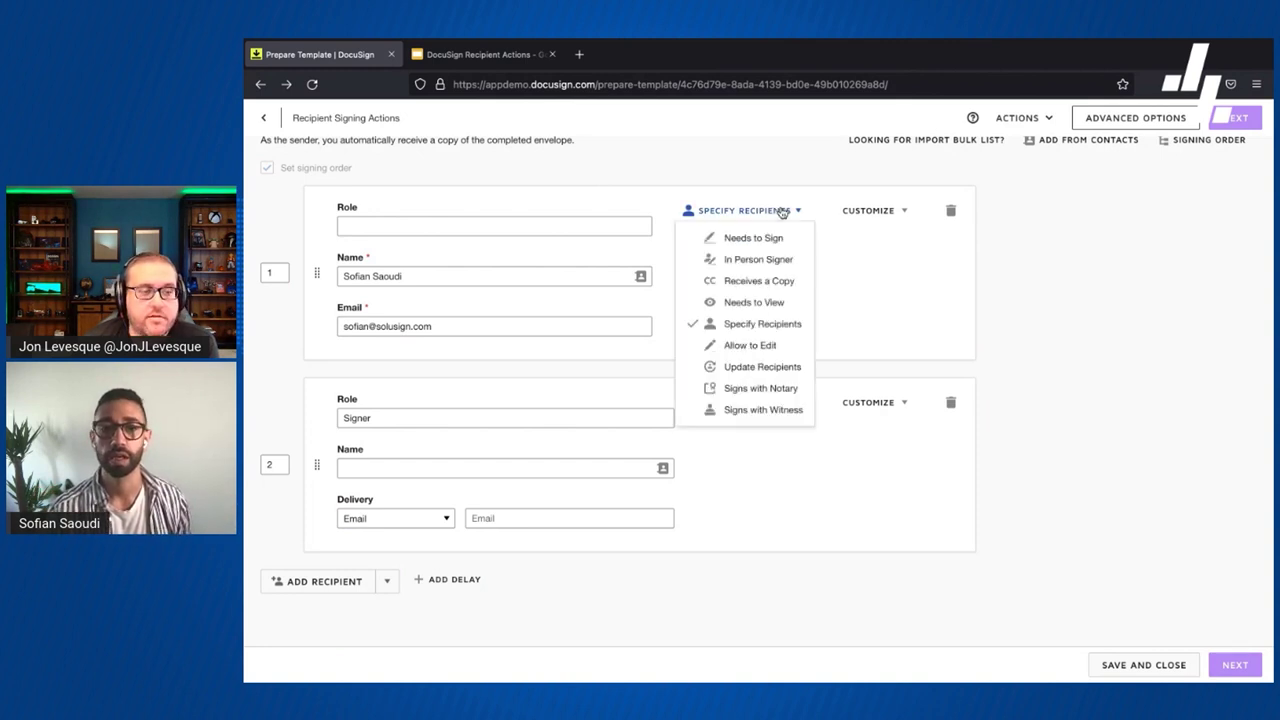
{"action": "left_click", "coordinate": [745, 347]}
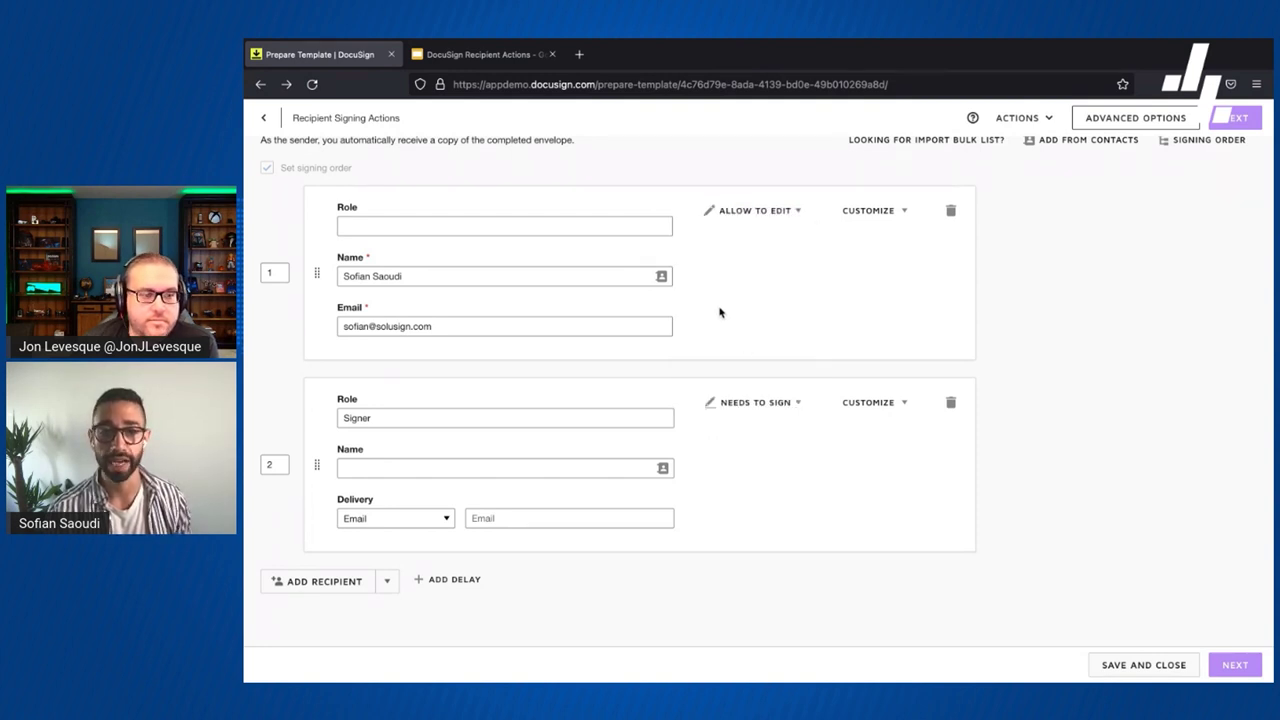
{"action": "scroll", "coordinate": [809, 294], "scroll_direction": "up", "scroll_amount": 1}
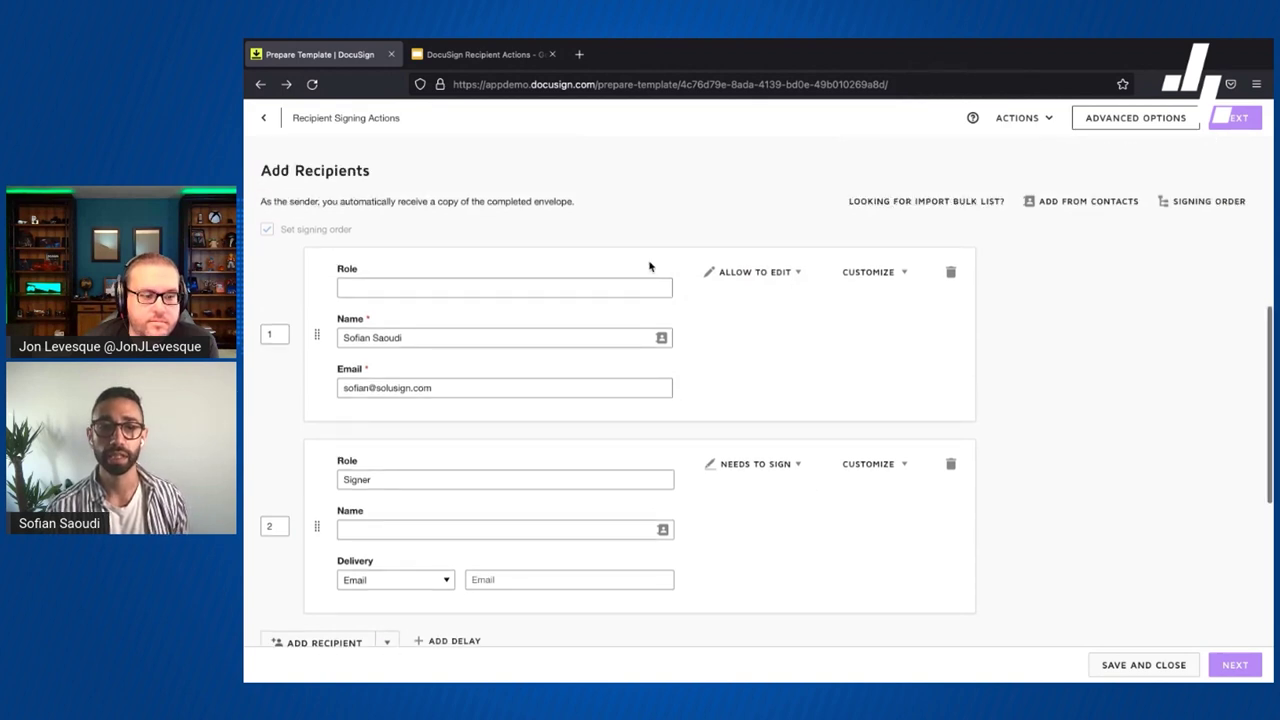
{"action": "left_click", "coordinate": [502, 286]}
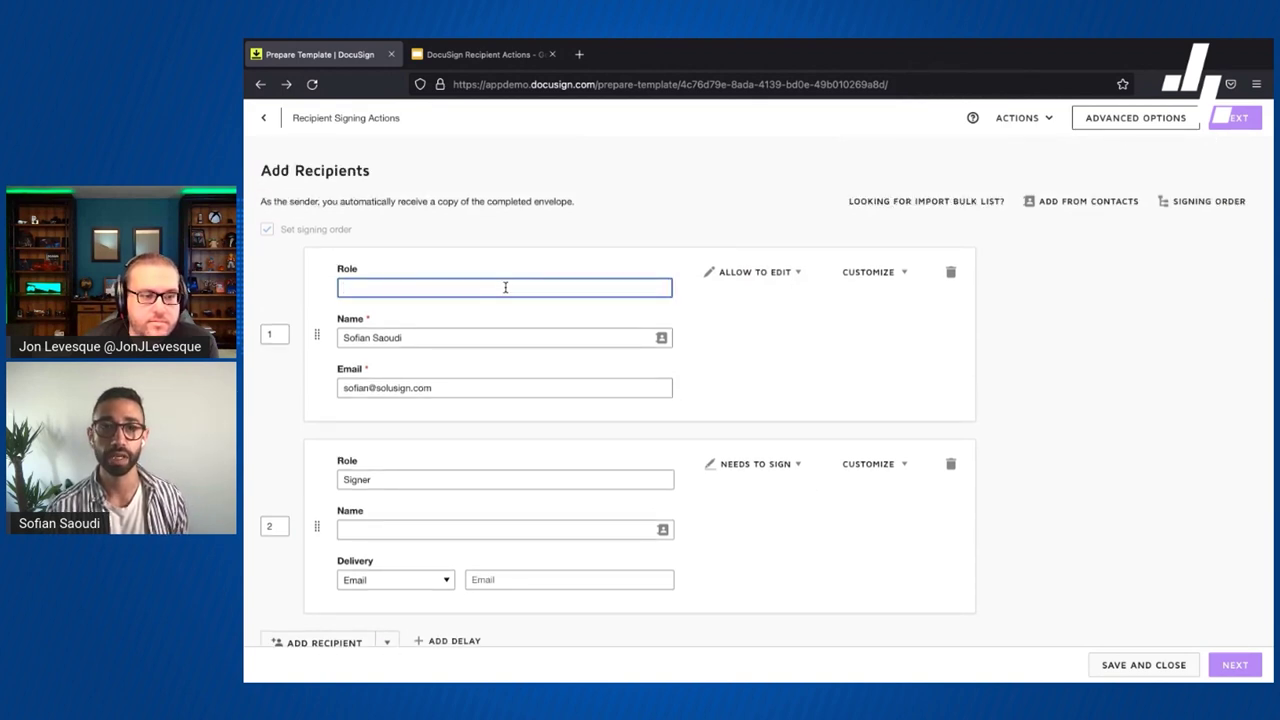
{"action": "left_click", "coordinate": [951, 464]}
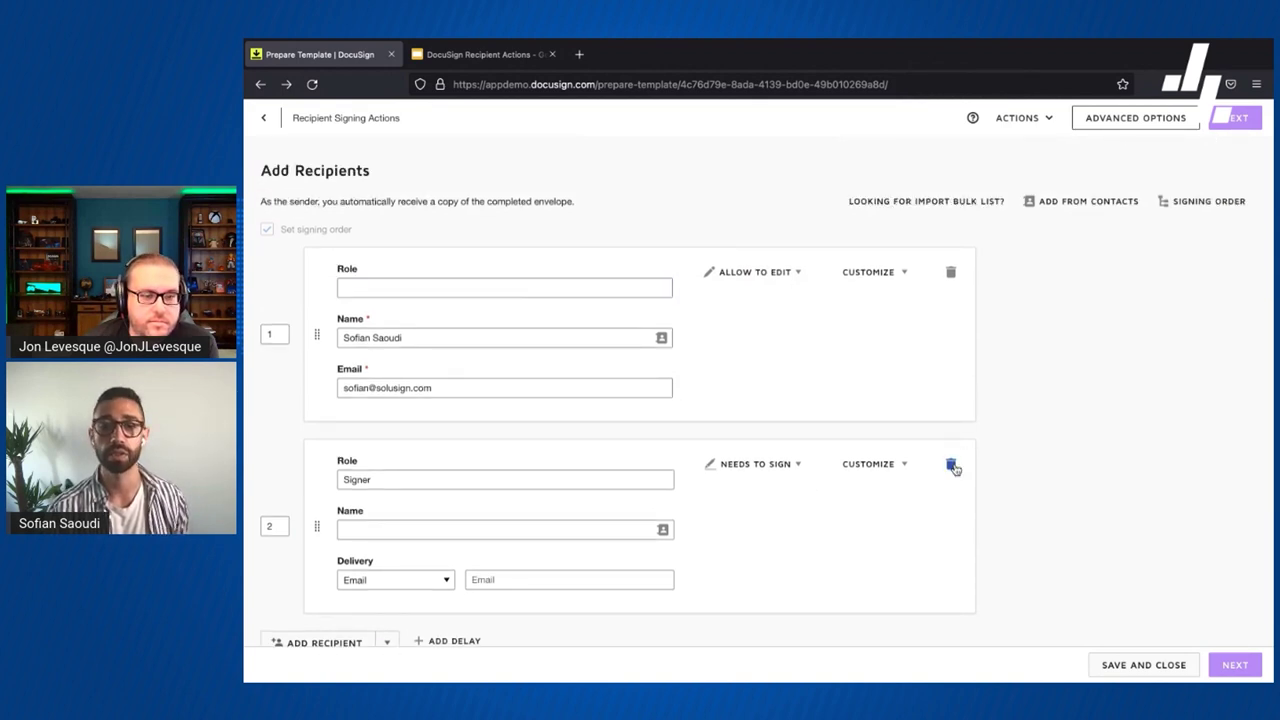
{"action": "left_click", "coordinate": [580, 291]}
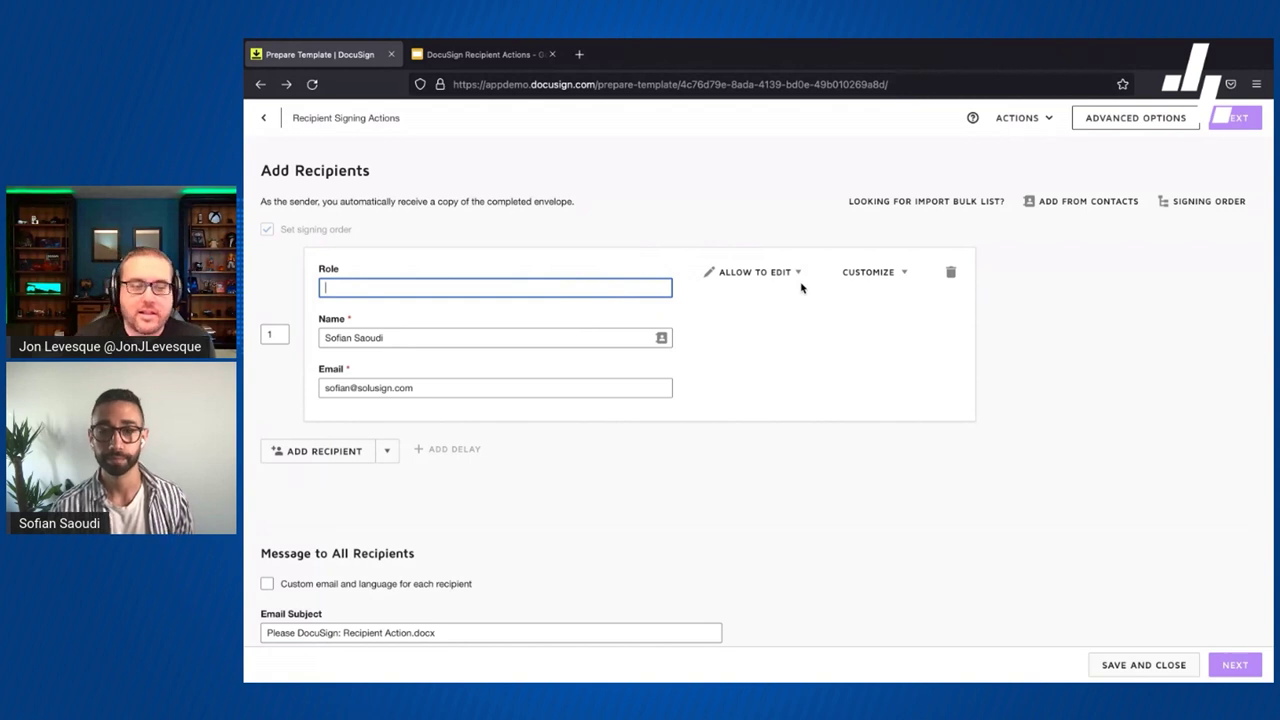
- Change the first recipient's action from Allow to Edit to Update Recipients
{"action": "left_click", "coordinate": [840, 361]}
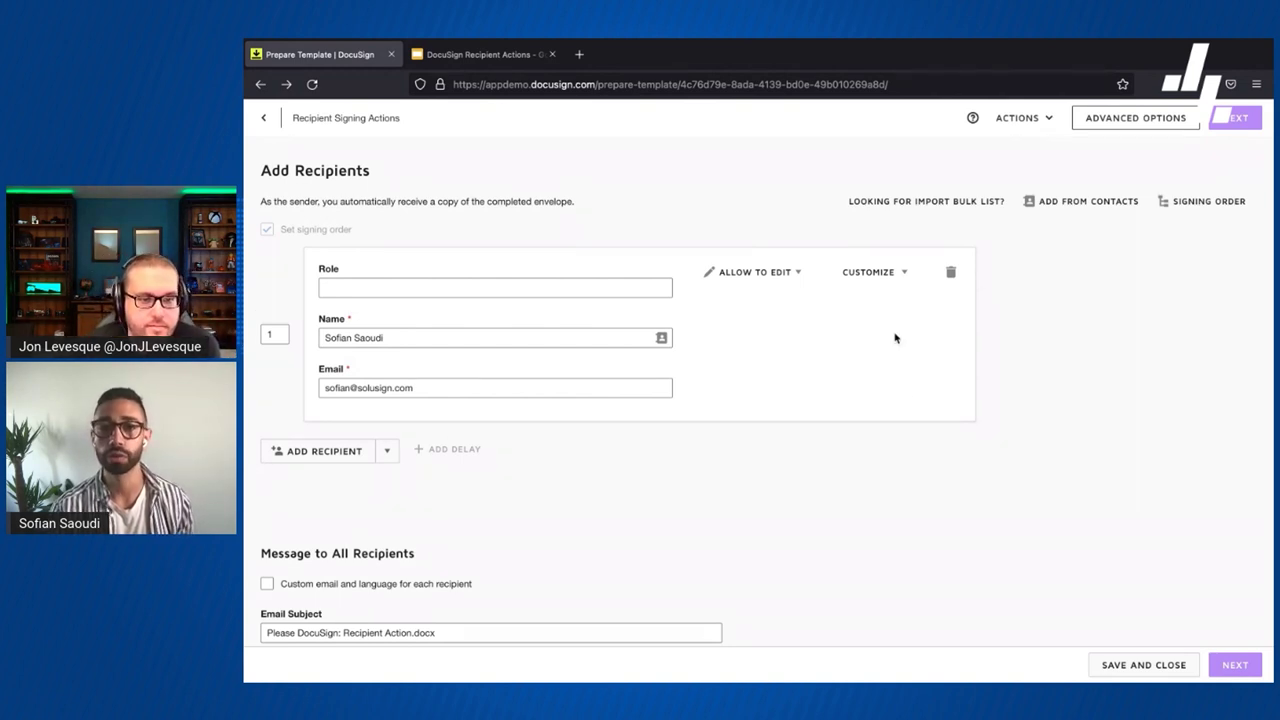
{"action": "left_click", "coordinate": [750, 272]}
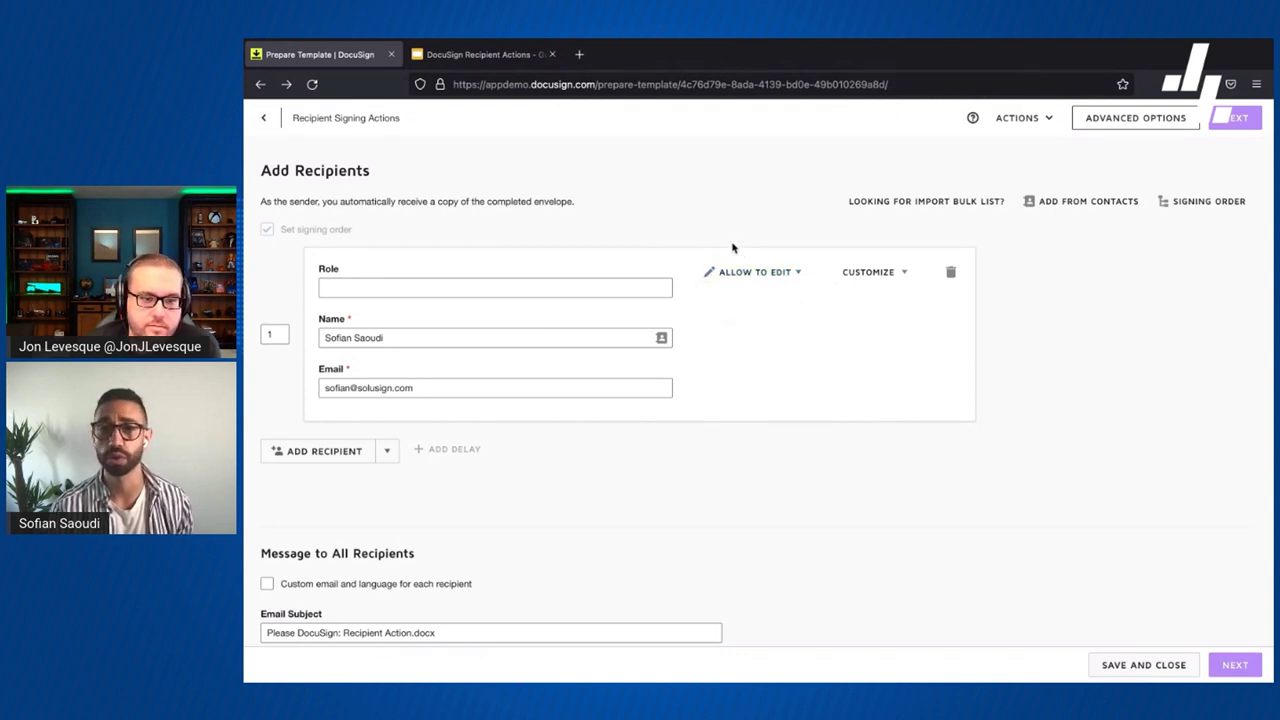
{"action": "left_click", "coordinate": [764, 277]}
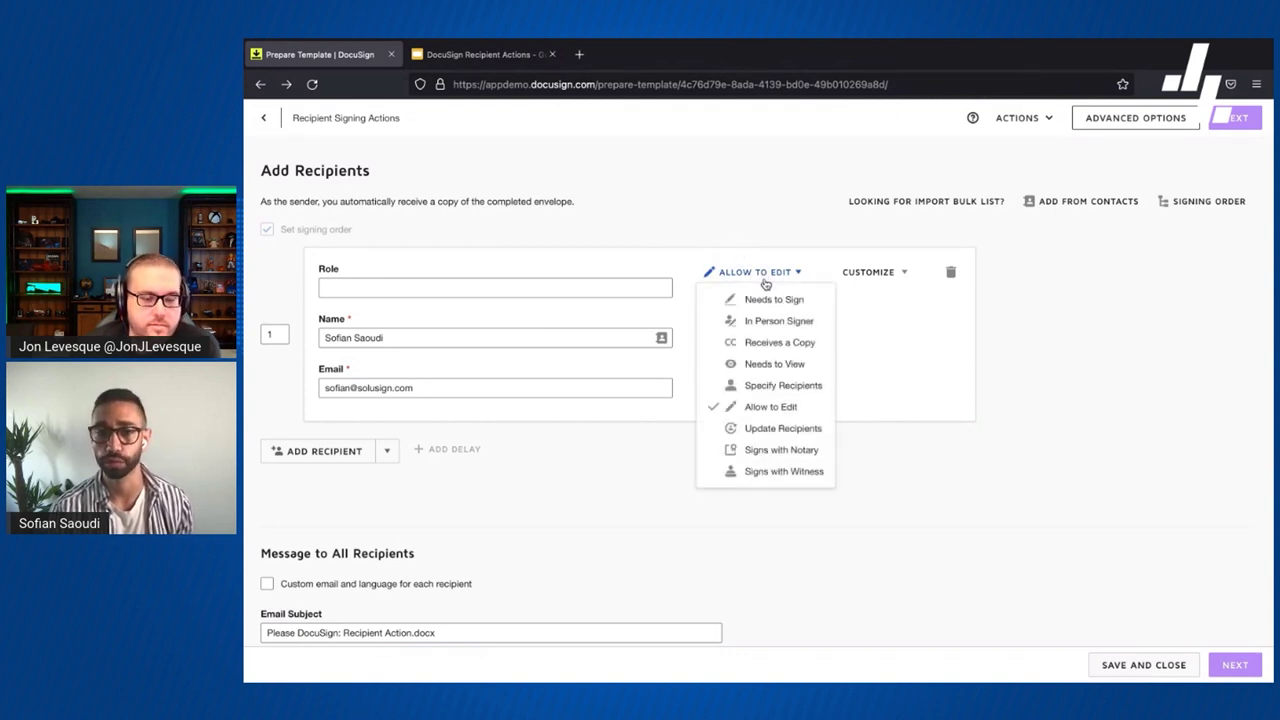
{"action": "scroll", "coordinate": [783, 374], "scroll_direction": "down", "scroll_amount": 1}
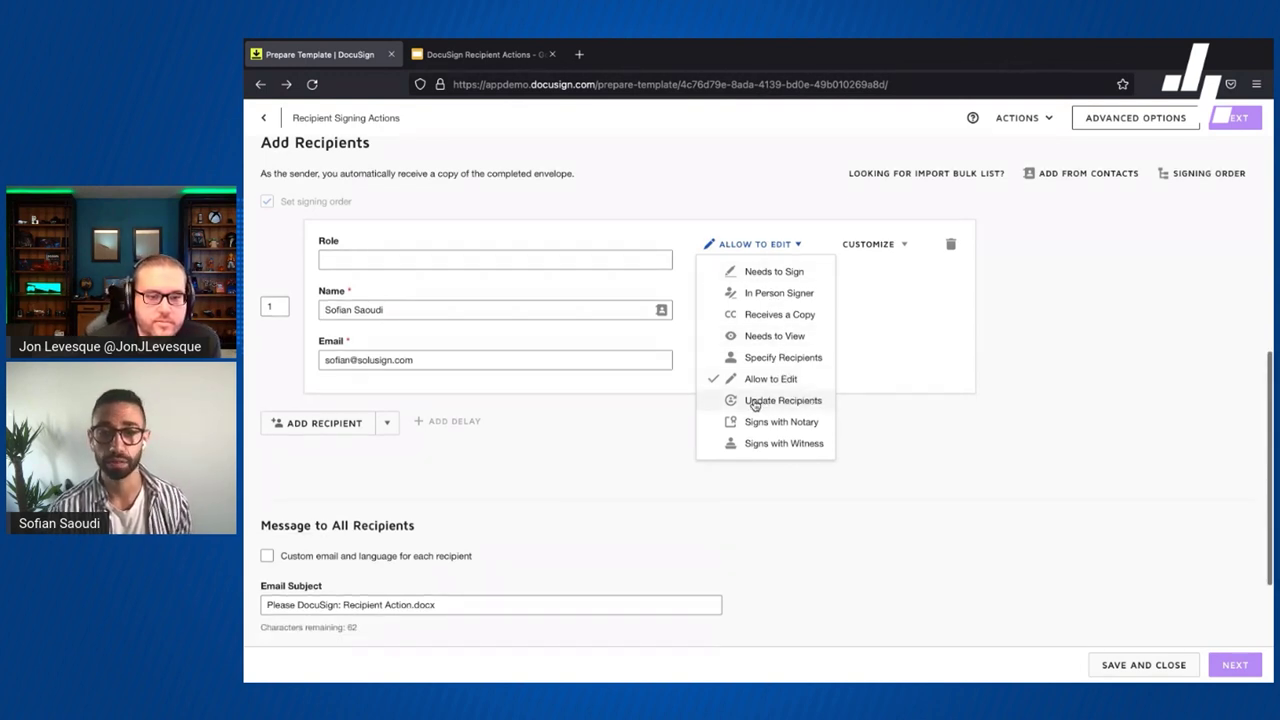
{"action": "left_click", "coordinate": [753, 401]}
{"action": "scroll", "coordinate": [706, 391], "scroll_direction": "up", "scroll_amount": 1}
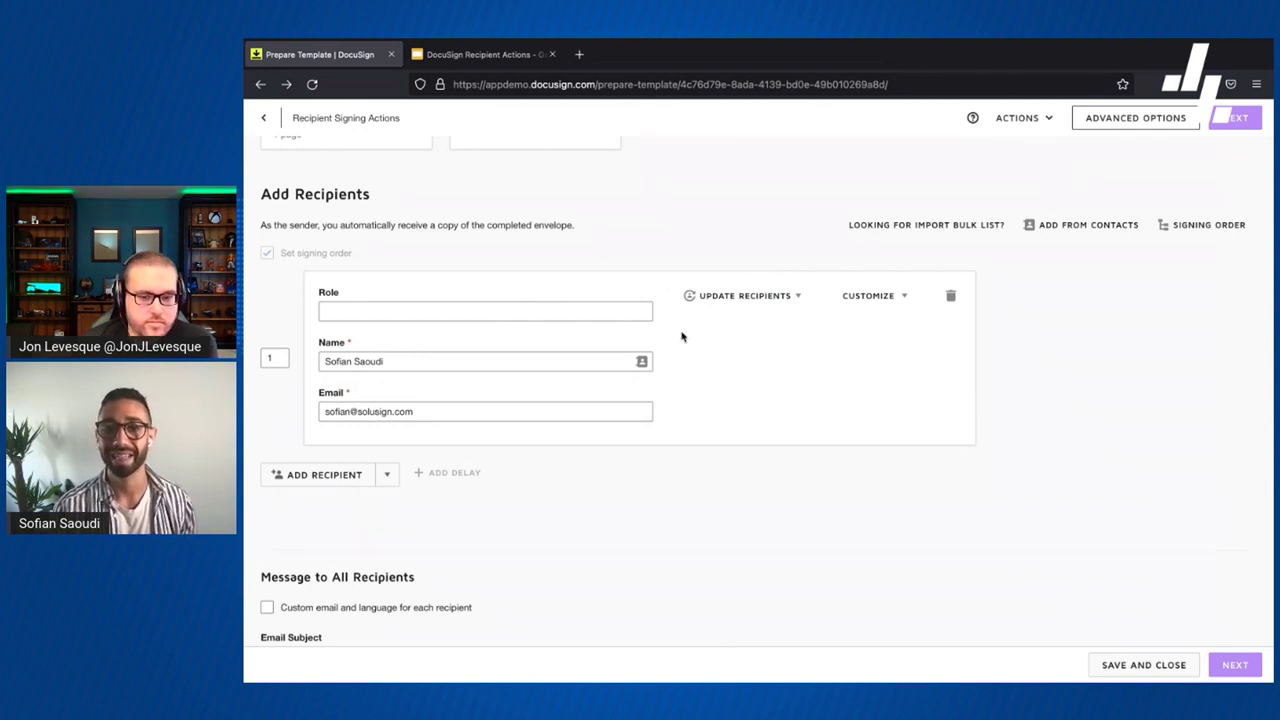
{"action": "left_click", "coordinate": [746, 303]}
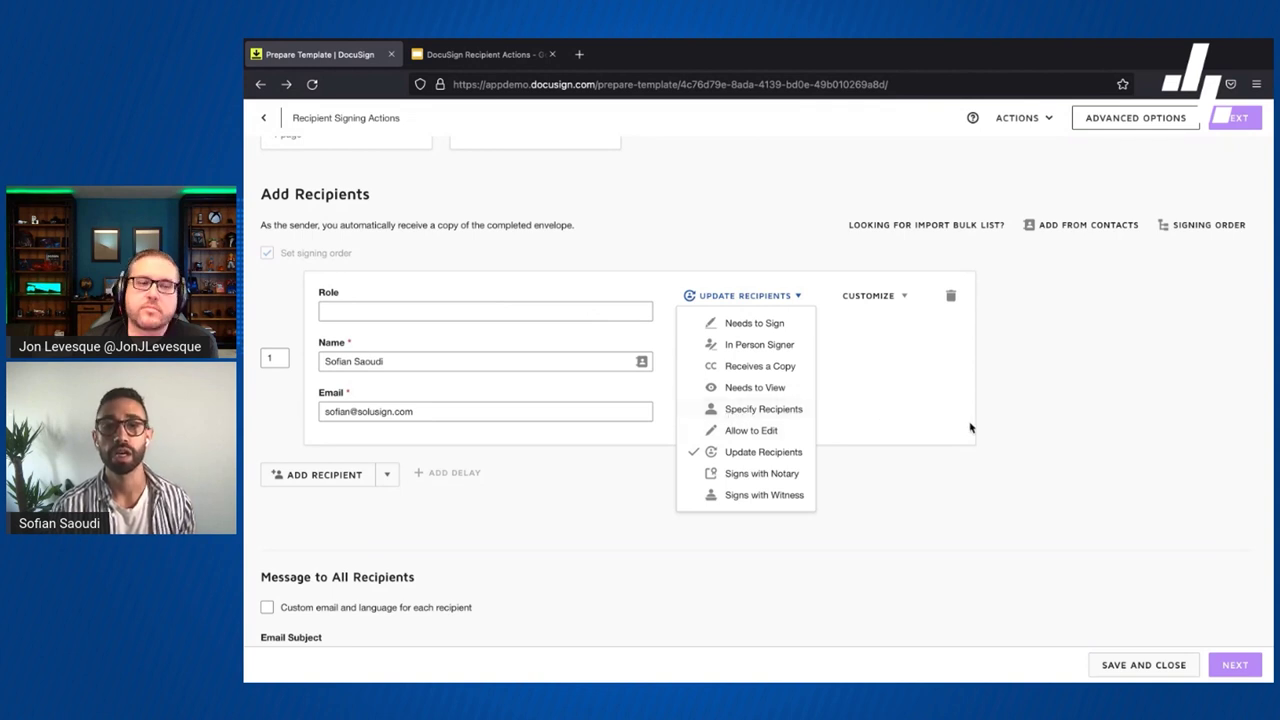
{"action": "left_click", "coordinate": [1000, 425]}
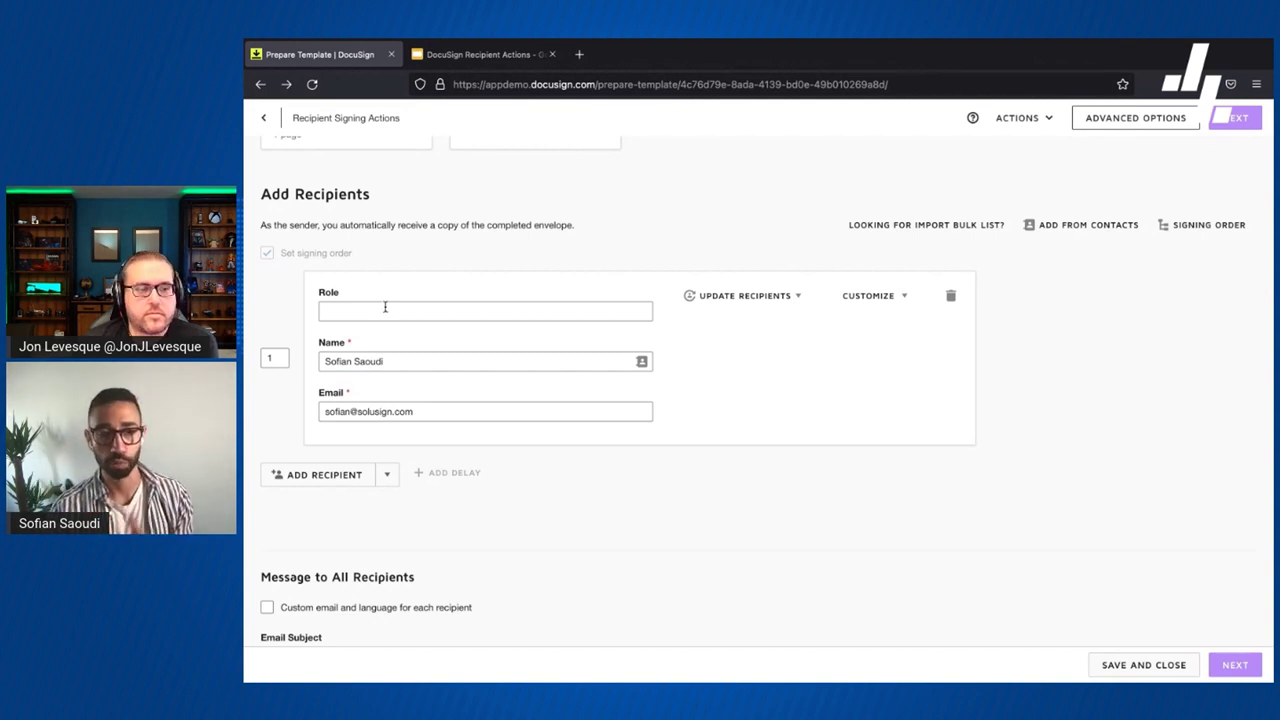
- Add three more recipients below the first one
{"action": "scroll", "coordinate": [477, 354], "scroll_direction": "down", "scroll_amount": 1}
{"action": "left_click", "coordinate": [325, 447]}
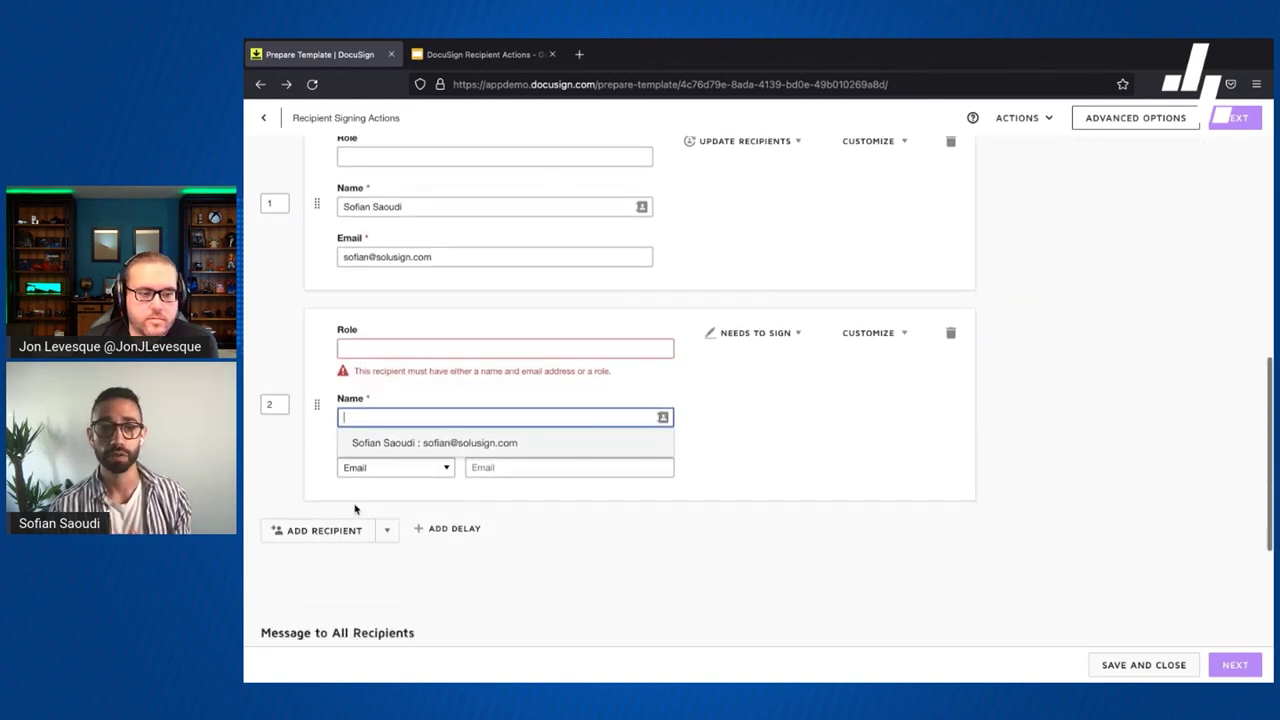
{"action": "left_click", "coordinate": [328, 531]}
{"action": "left_click", "coordinate": [325, 531]}
{"action": "scroll", "coordinate": [571, 429], "scroll_direction": "up", "scroll_amount": 1}
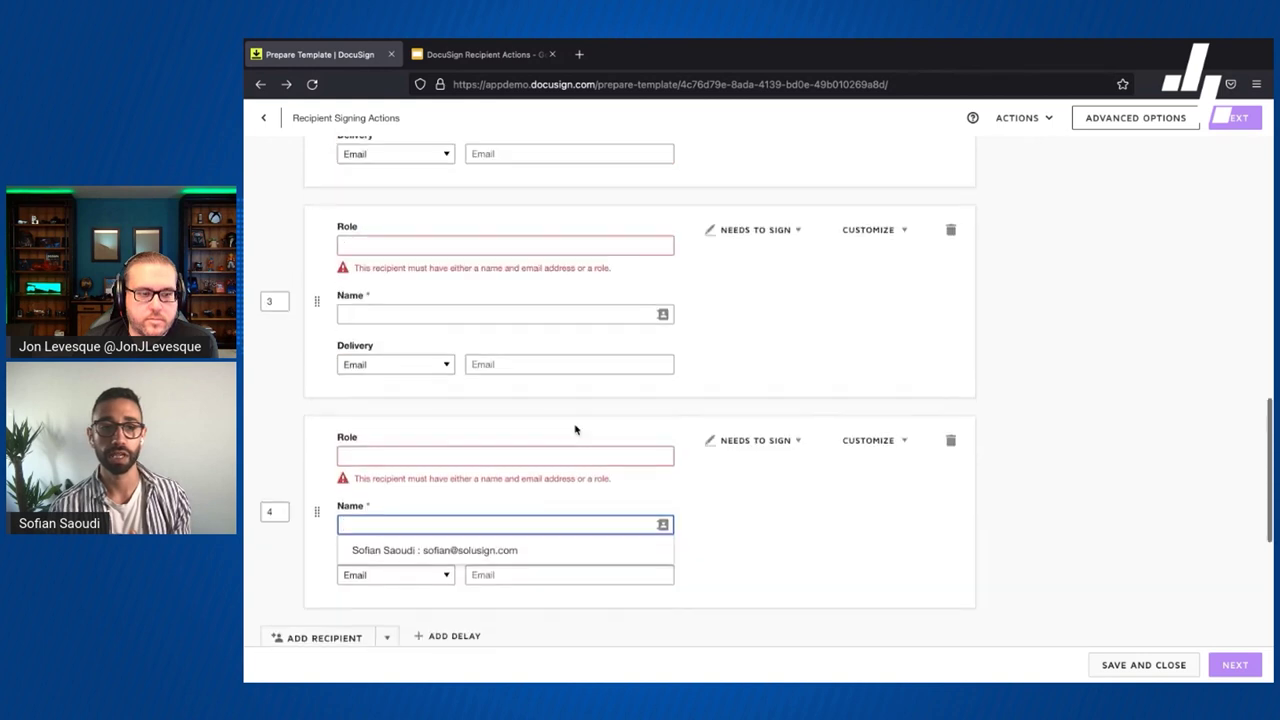
{"action": "scroll", "coordinate": [762, 378], "scroll_direction": "up", "scroll_amount": 2}
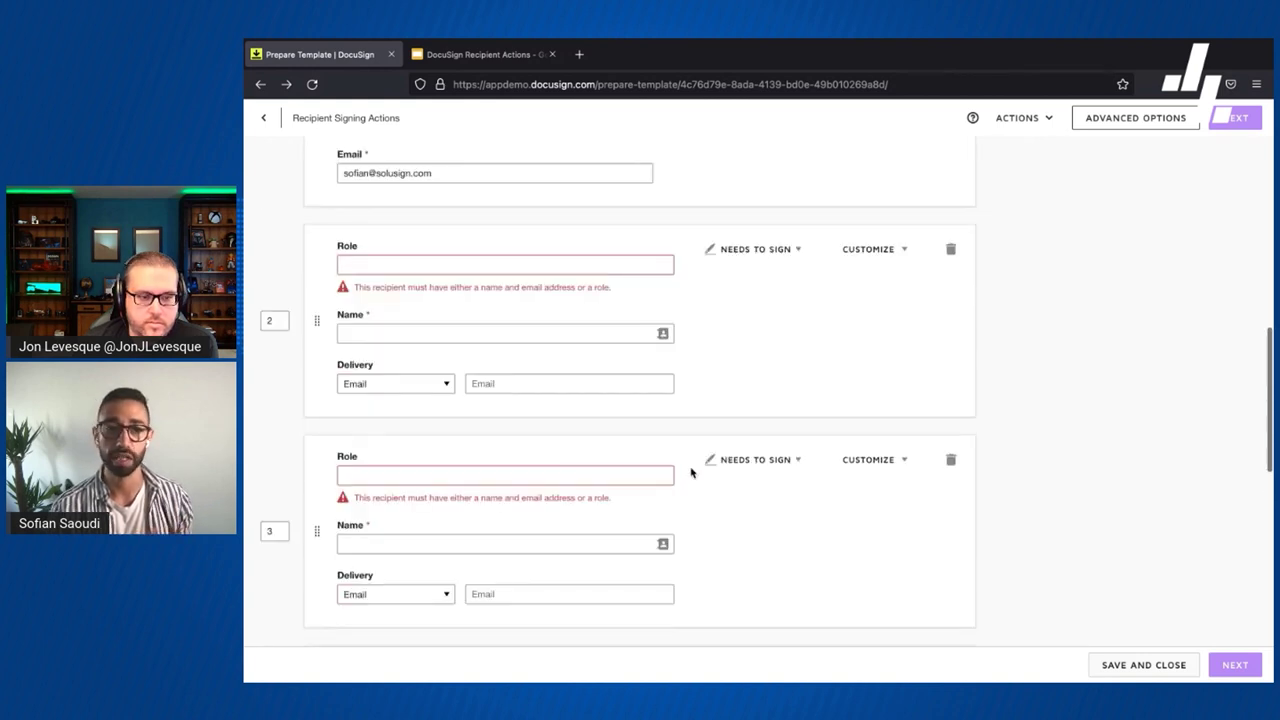
{"action": "scroll", "coordinate": [553, 527], "scroll_direction": "down", "scroll_amount": 1}
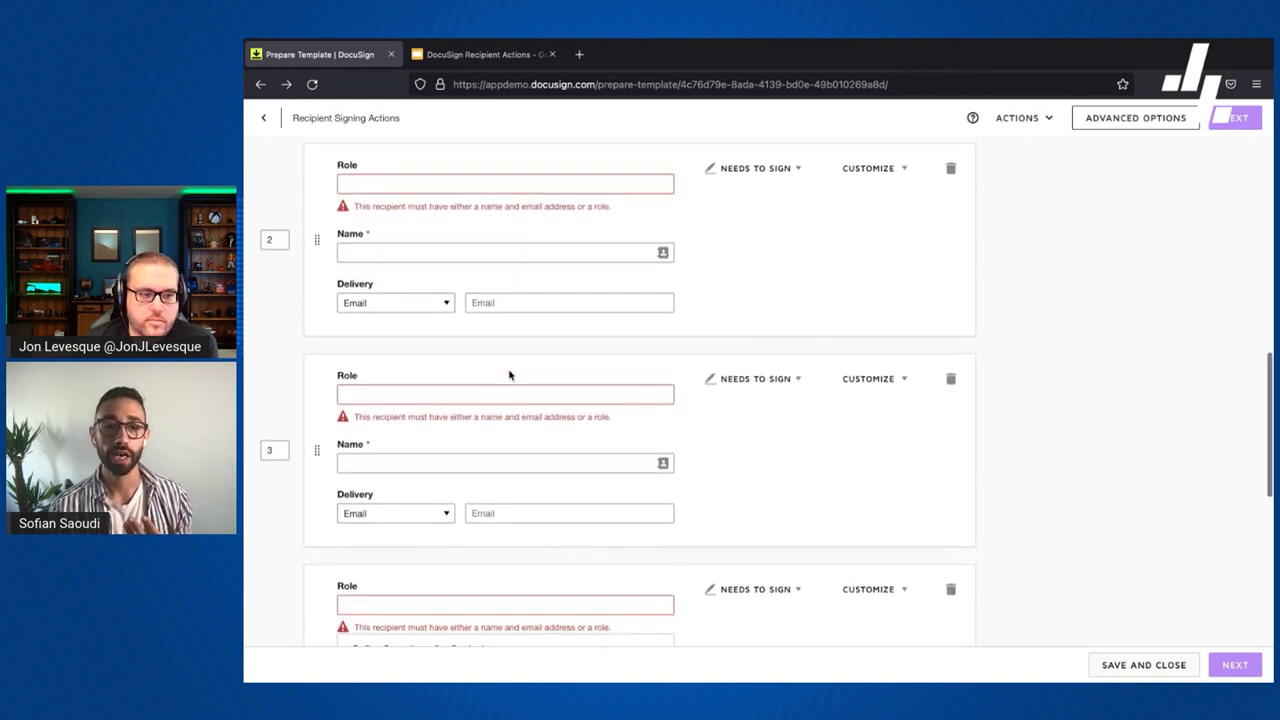
- Set the third recipient's action to Update Recipients
{"action": "left_click", "coordinate": [404, 390]}
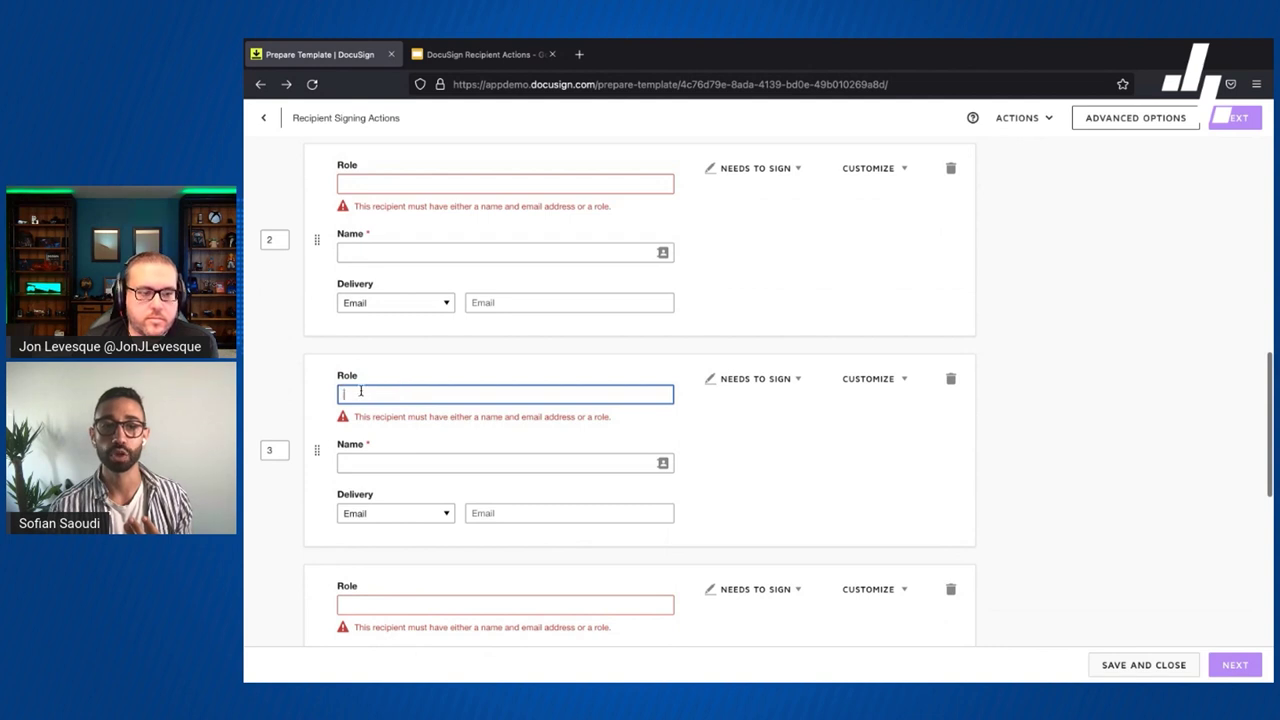
{"action": "left_click", "coordinate": [755, 379]}
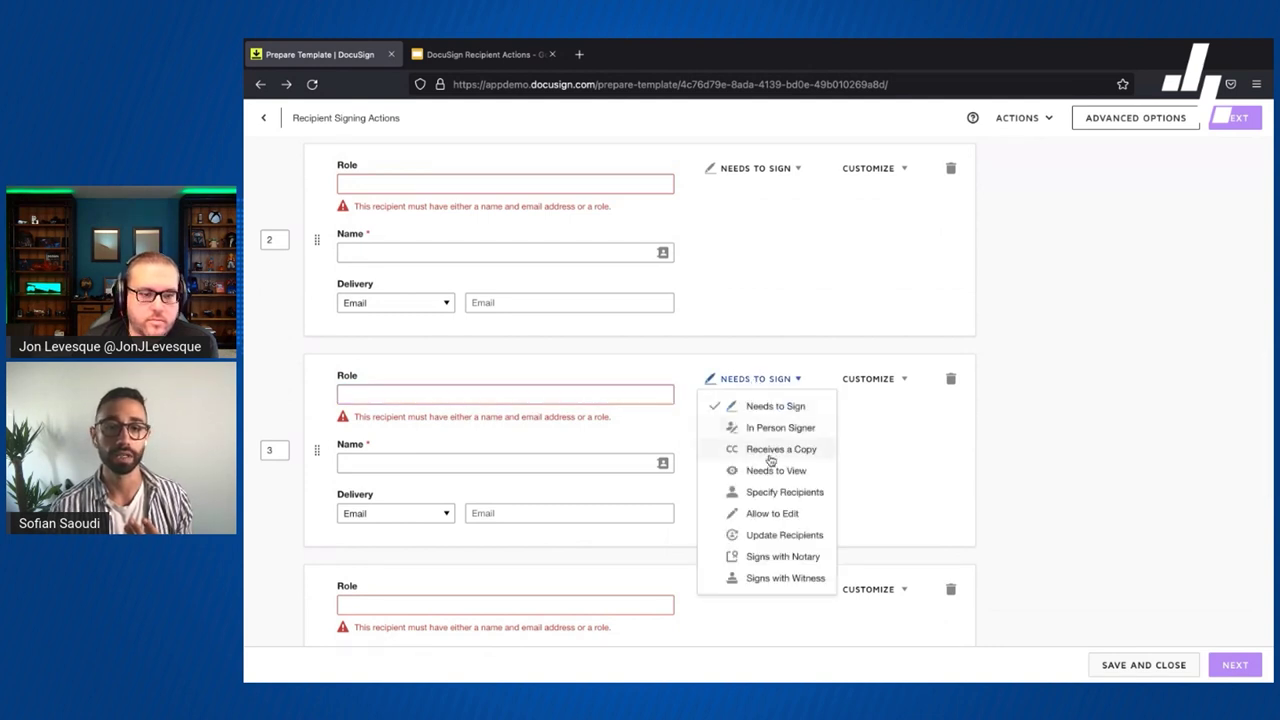
{"action": "left_click", "coordinate": [777, 537]}
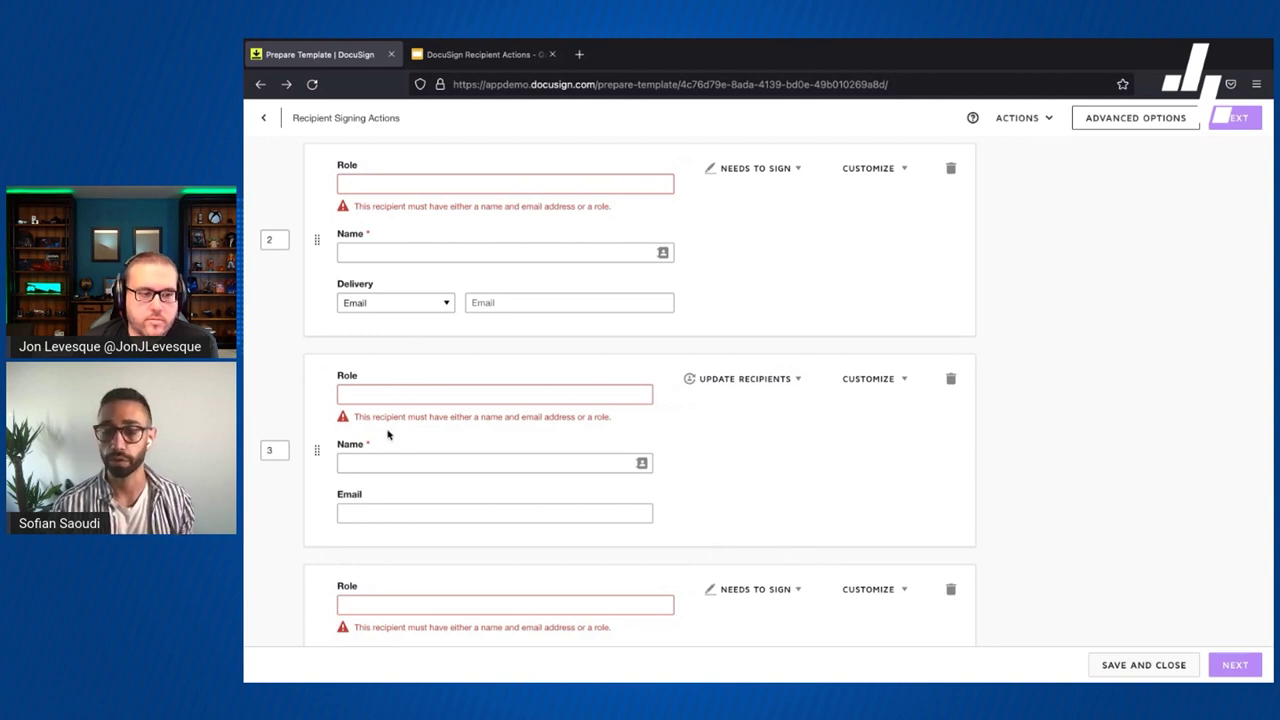
- Delete the second, third and fourth recipients, keeping only the first one
{"action": "scroll", "coordinate": [403, 430], "scroll_direction": "down", "scroll_amount": 3}
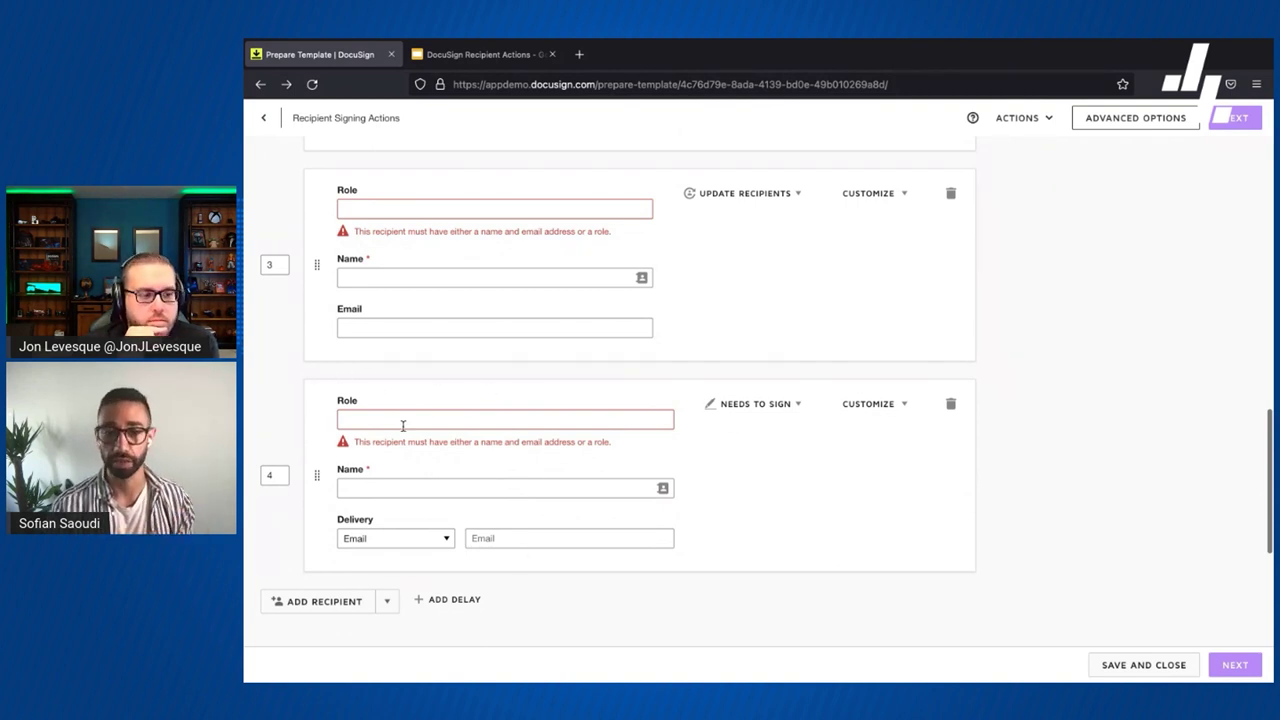
{"action": "scroll", "coordinate": [449, 425], "scroll_direction": "up", "scroll_amount": 5}
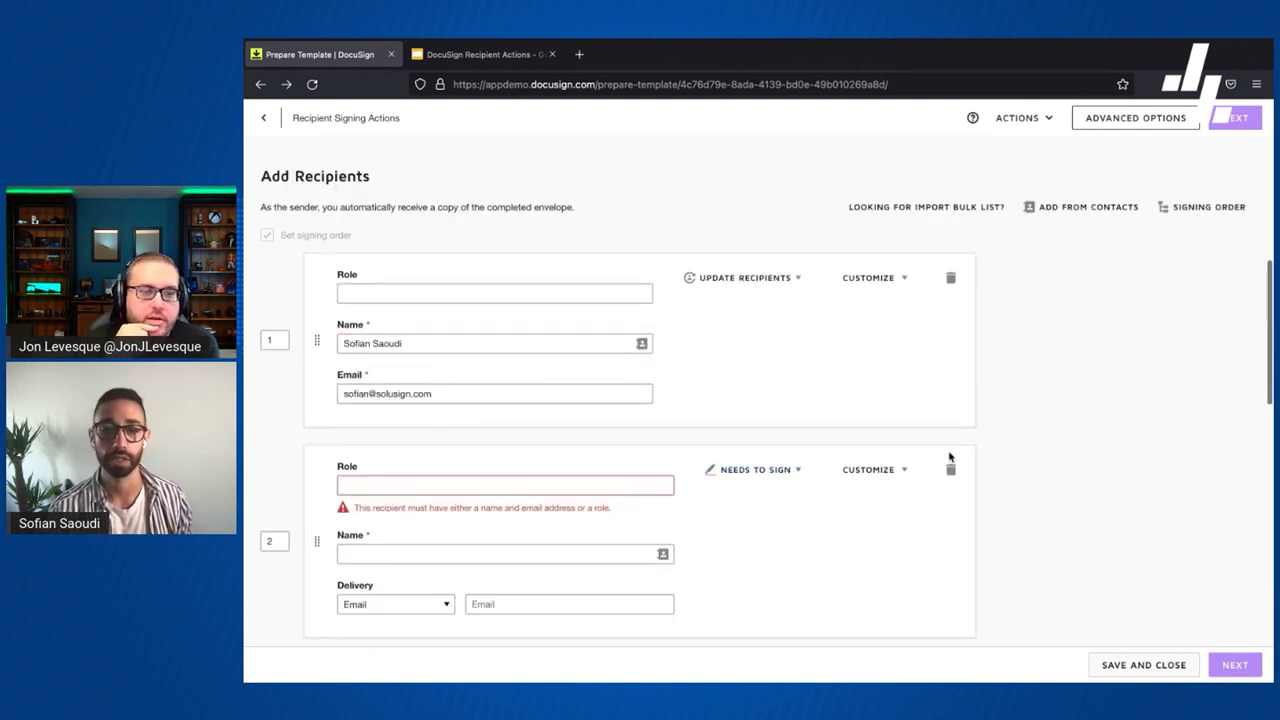
{"action": "left_click", "coordinate": [953, 473]}
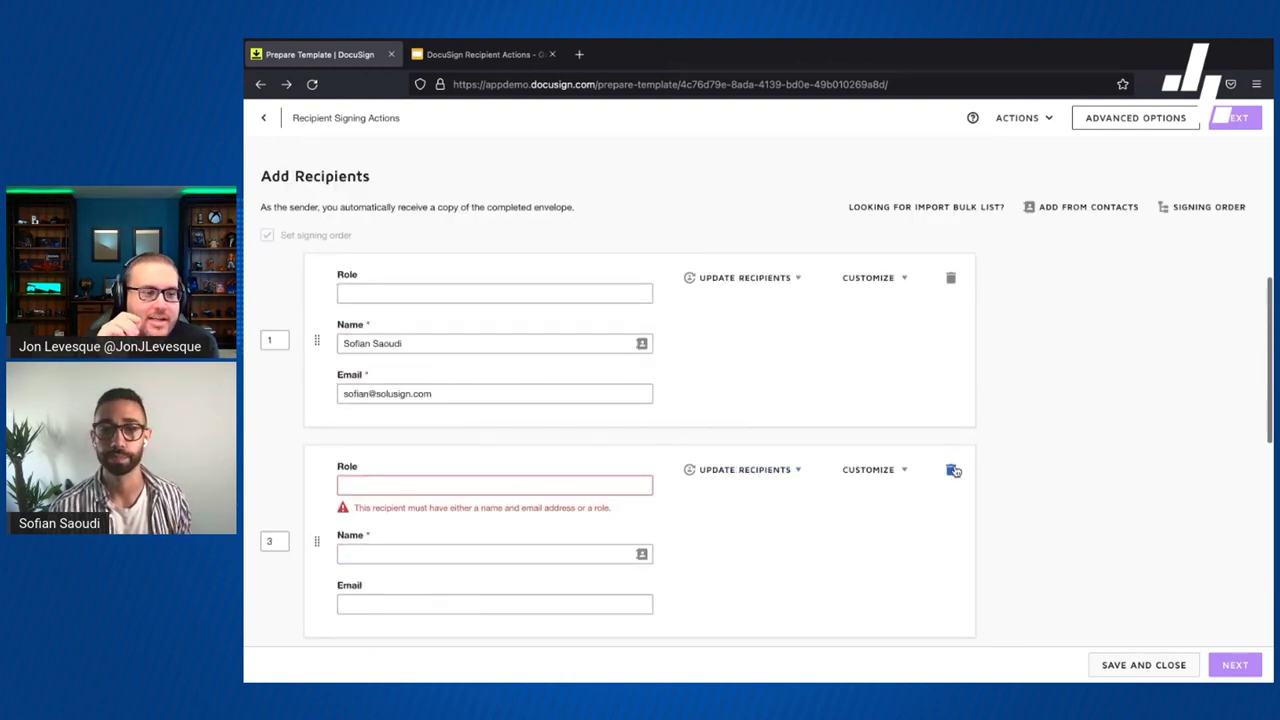
{"action": "left_click", "coordinate": [953, 473]}
{"action": "left_click", "coordinate": [953, 473]}
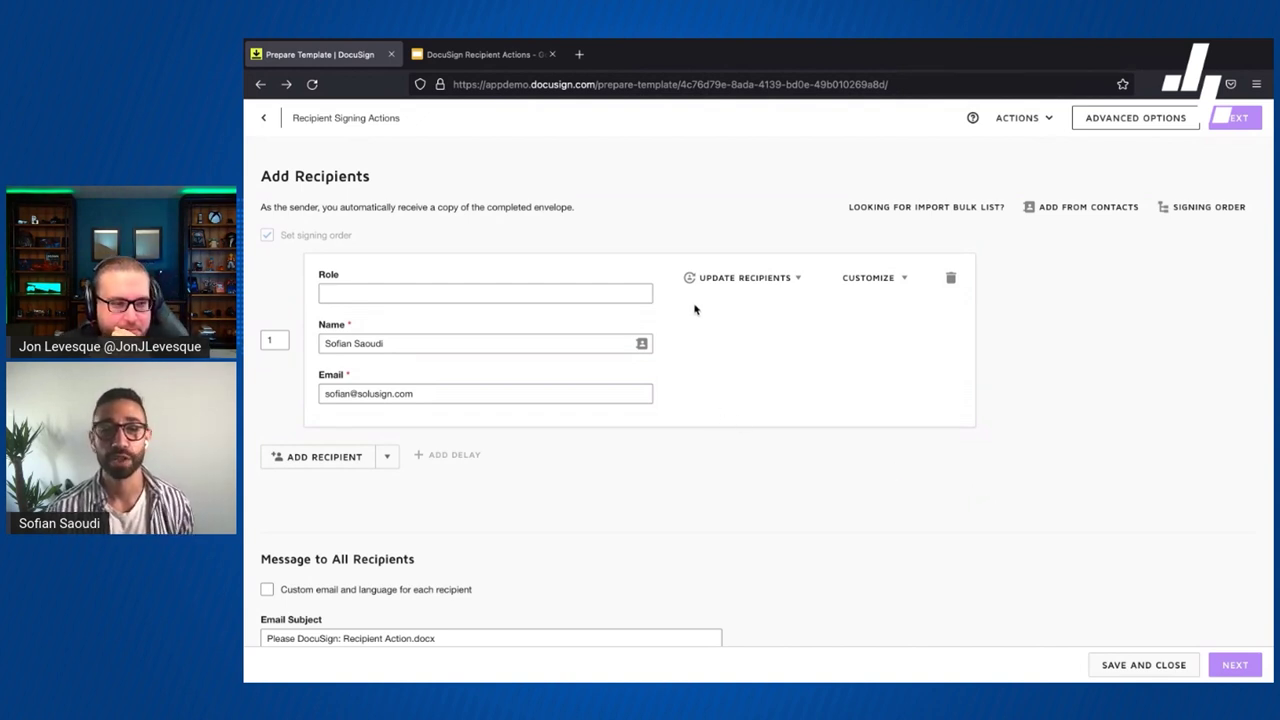
{"action": "left_click", "coordinate": [762, 285]}
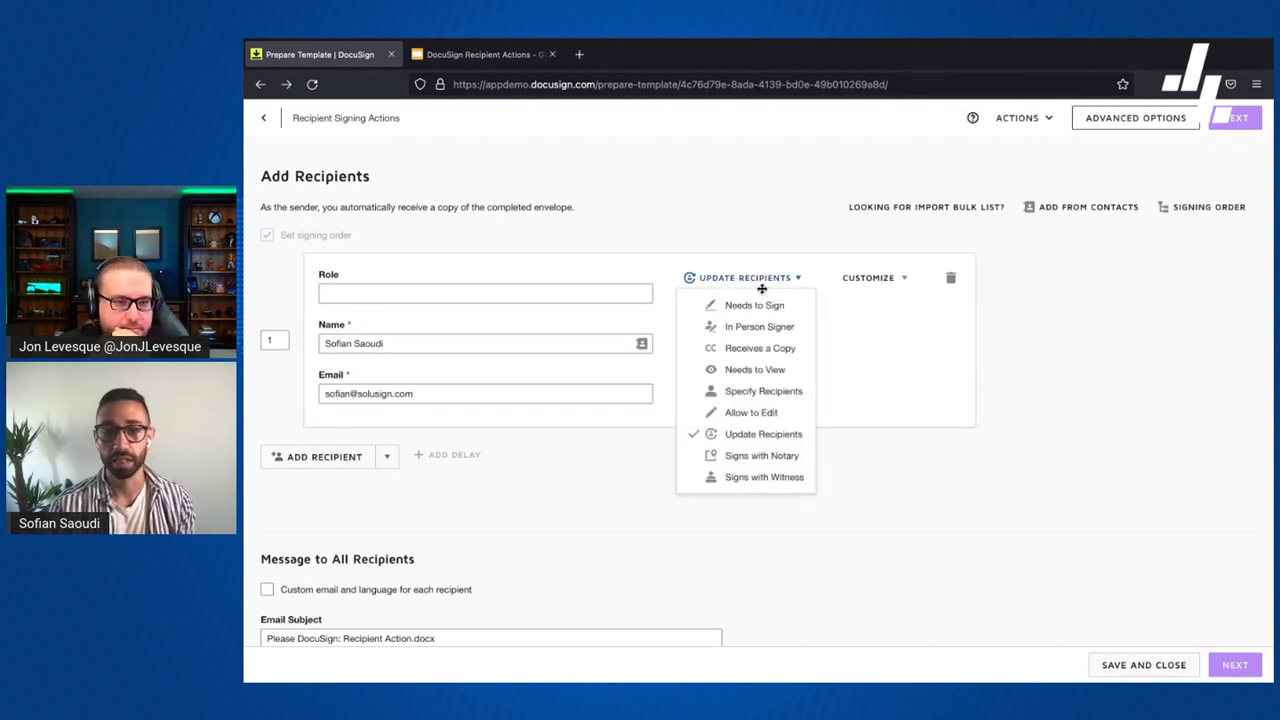
{"action": "scroll", "coordinate": [777, 440], "scroll_direction": "down", "scroll_amount": 1}
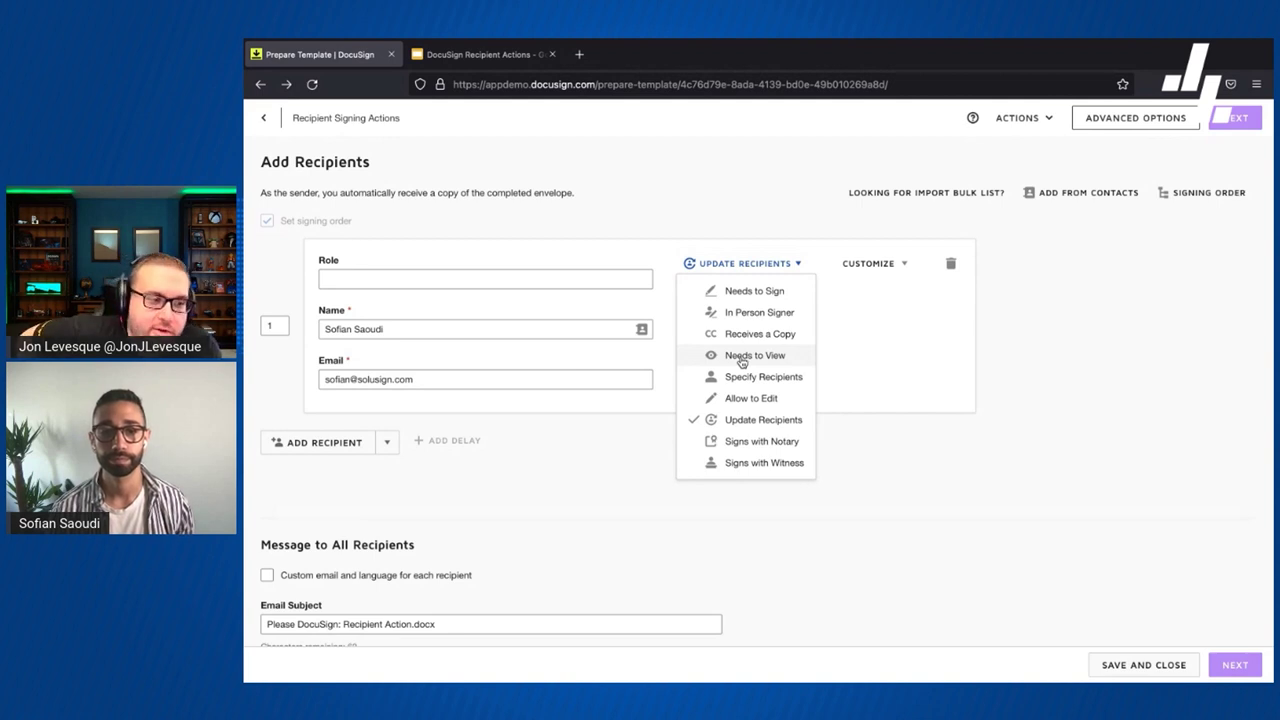
{"action": "left_click", "coordinate": [1001, 466]}
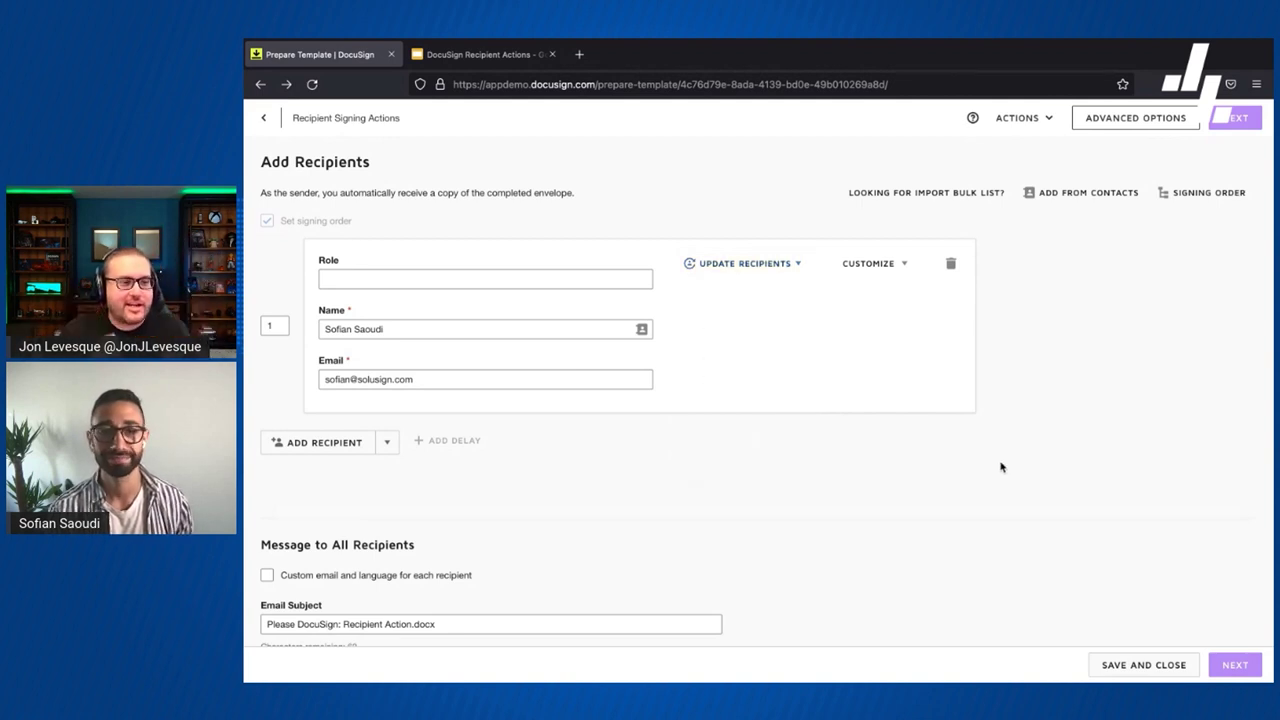
- Add a second recipient to the template
{"action": "scroll", "coordinate": [776, 362], "scroll_direction": "up", "scroll_amount": 1}
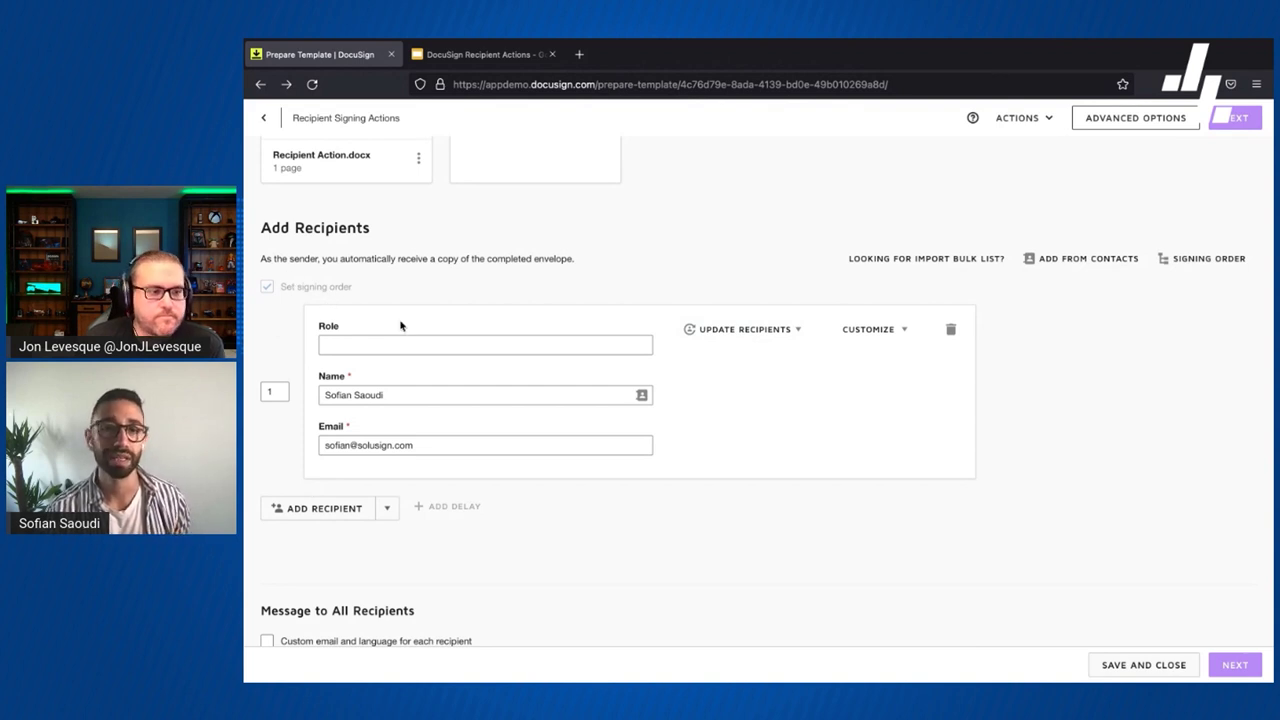
{"action": "left_click", "coordinate": [320, 508]}
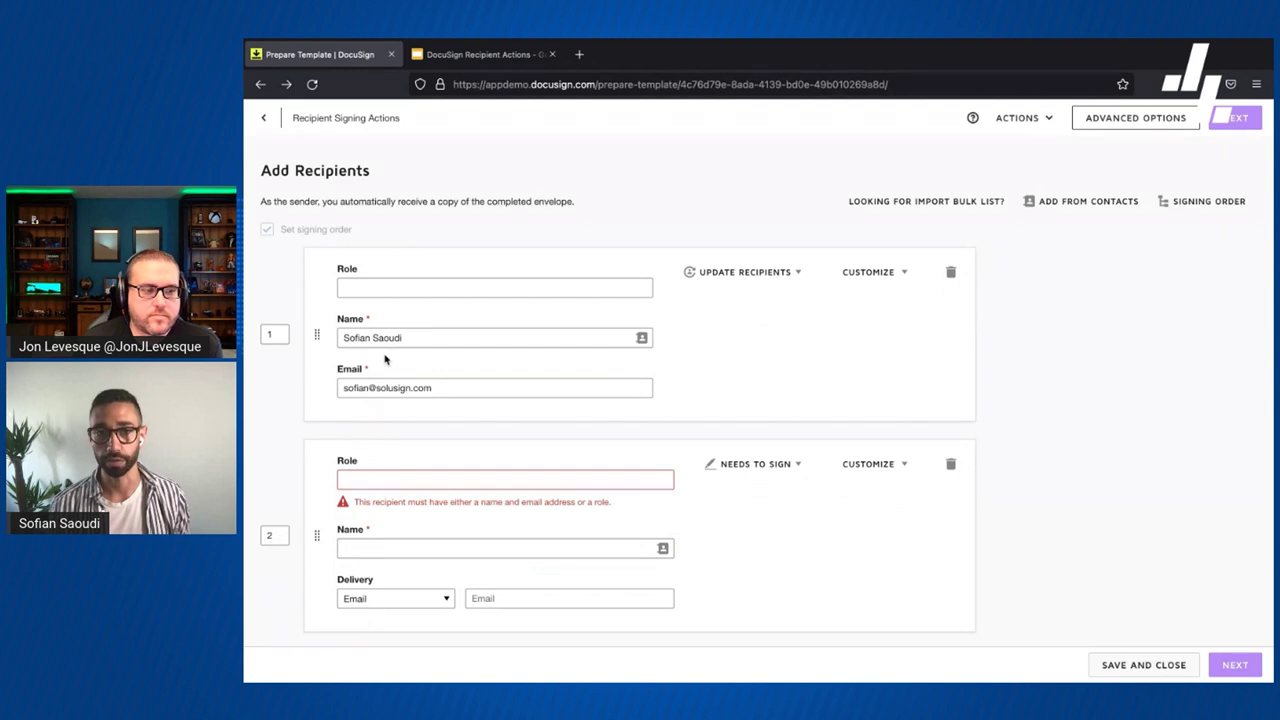
- Show the Signing Order slide in the Google Slides presentation and return to the DocuSign template
{"action": "left_click", "coordinate": [480, 54]}
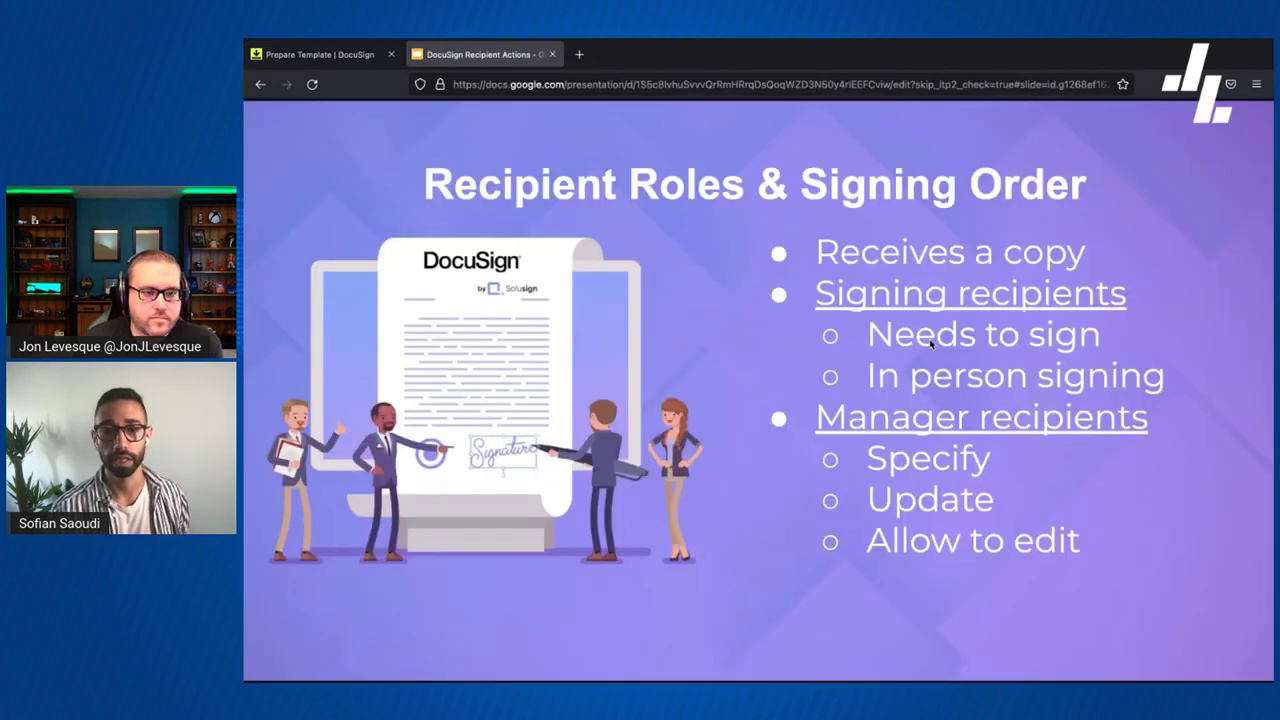
{"action": "left_click", "coordinate": [872, 298]}
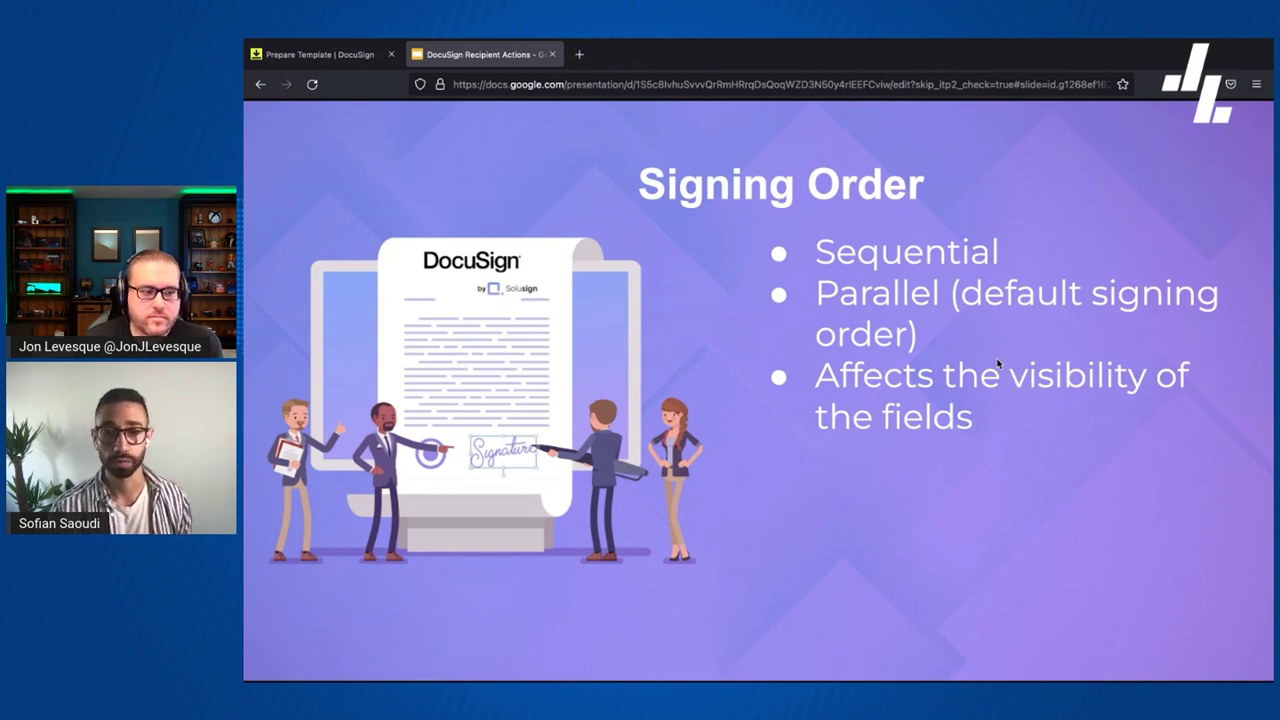
{"action": "key", "text": "ctrl+shift+Tab"}
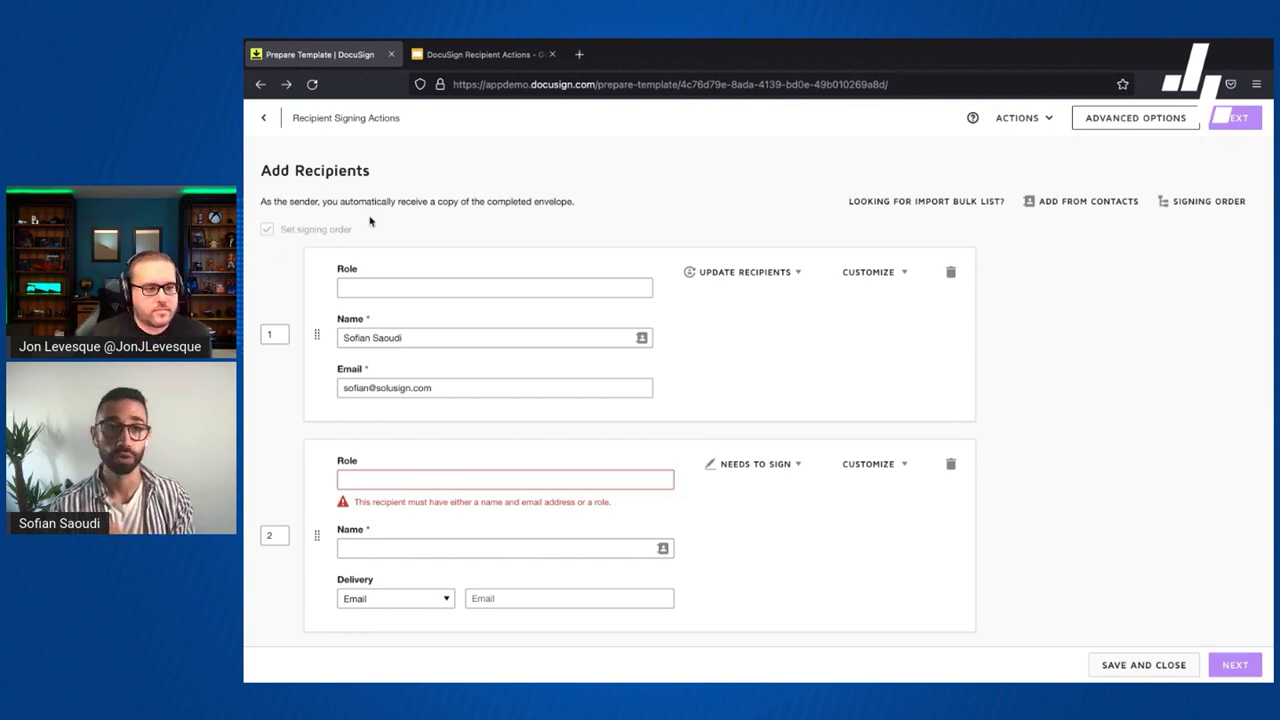
{"action": "left_click", "coordinate": [480, 54]}
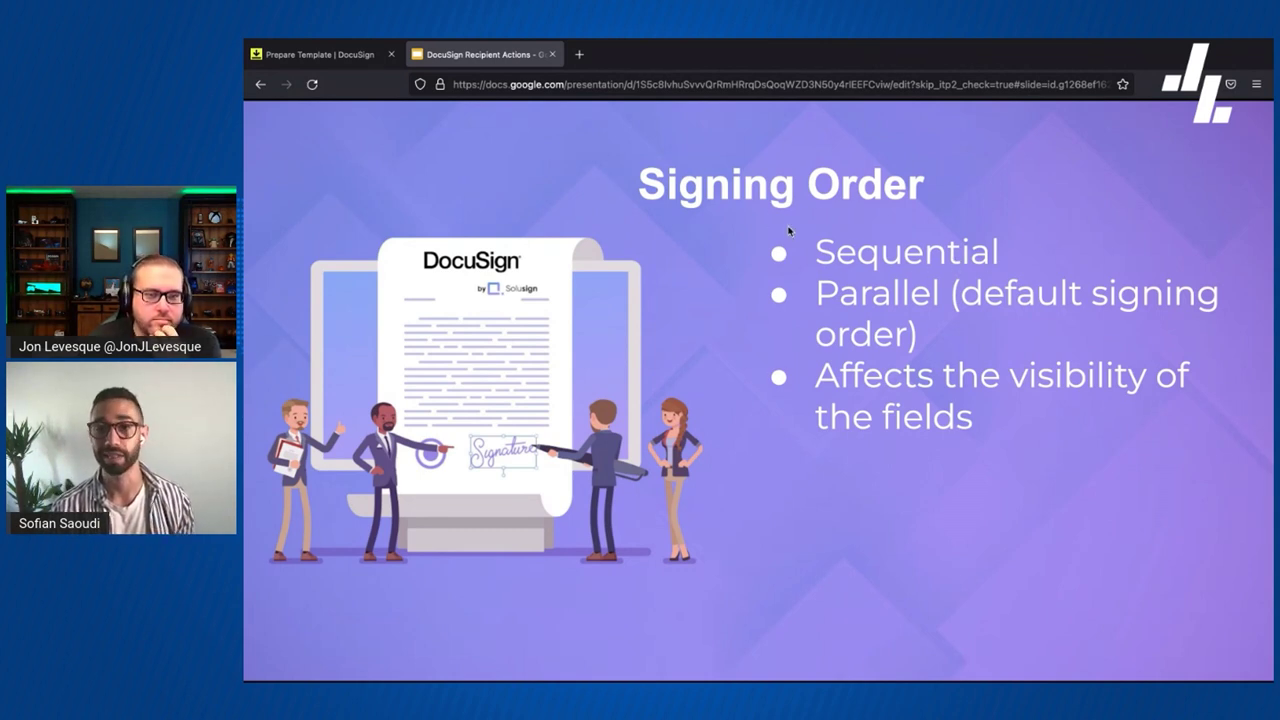
{"action": "left_click", "coordinate": [320, 54]}
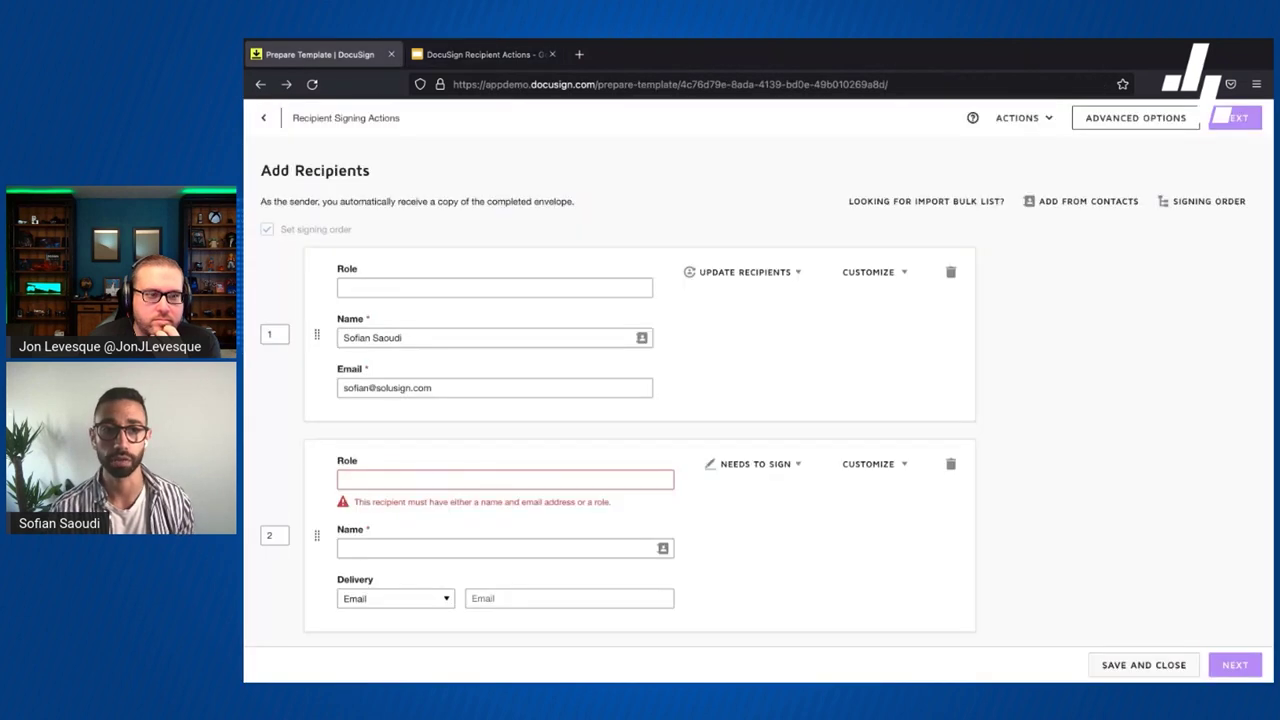
- Add a third recipient to the template below the second one
{"action": "scroll", "coordinate": [468, 310], "scroll_direction": "up", "scroll_amount": 1}
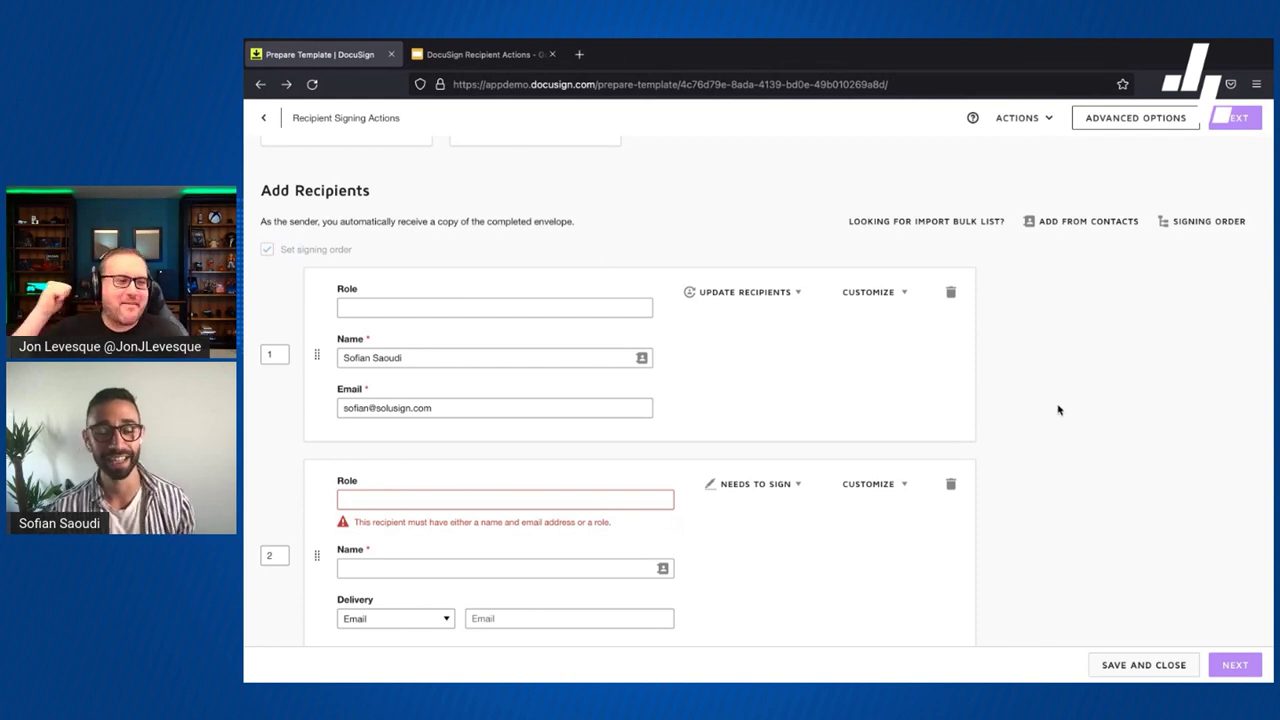
{"action": "scroll", "coordinate": [1059, 409], "scroll_direction": "down", "scroll_amount": 1}
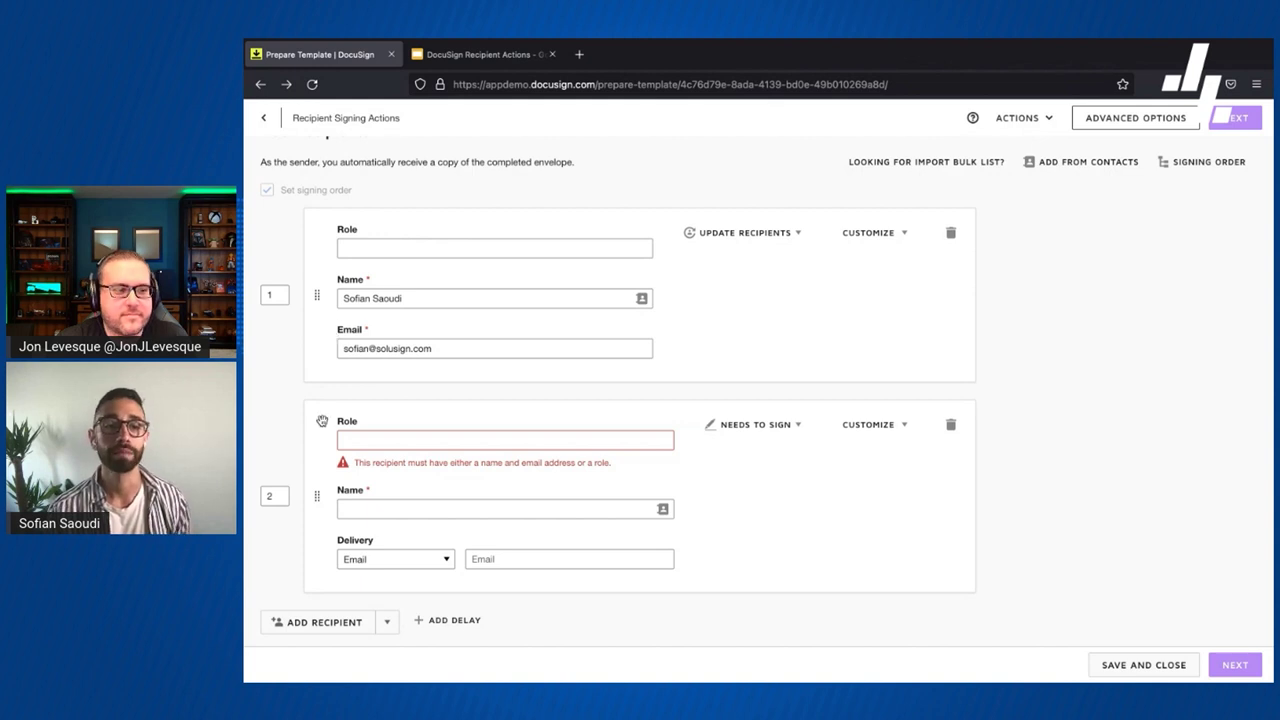
{"action": "left_click", "coordinate": [338, 622]}
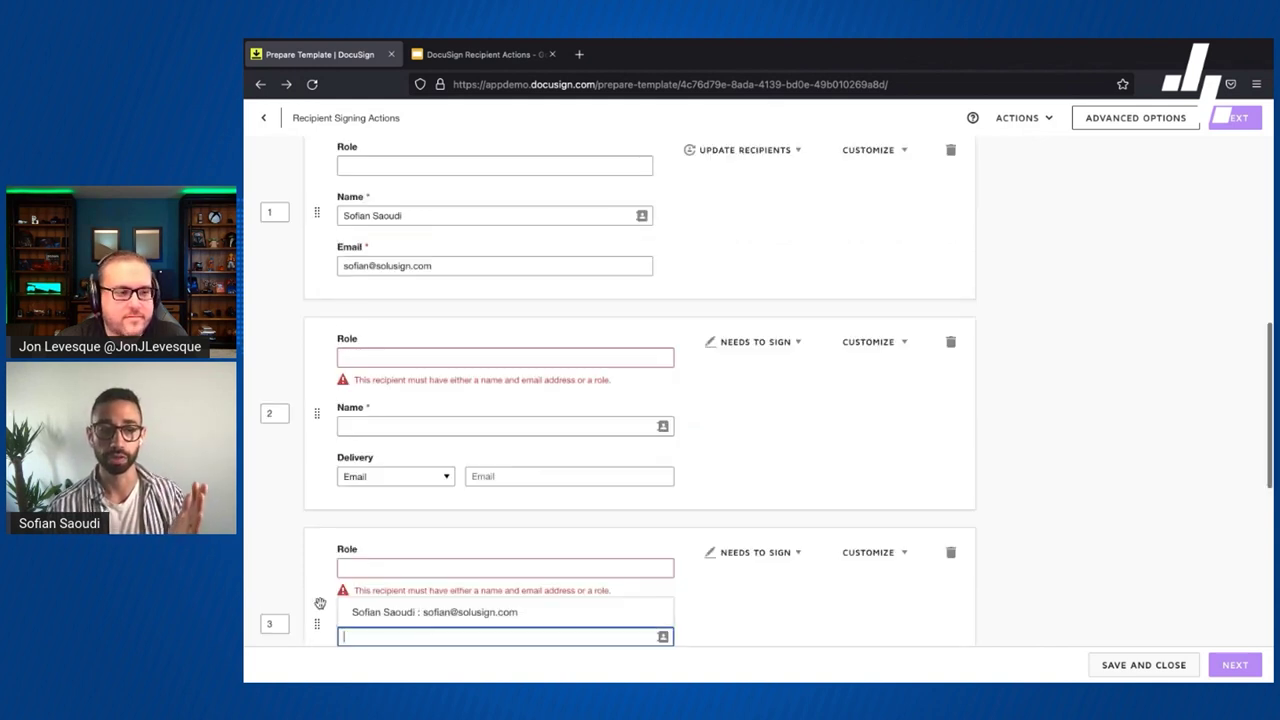
- Review the signing order numbers of the three recipients in the template
{"action": "scroll", "coordinate": [297, 403], "scroll_direction": "up", "scroll_amount": 3}
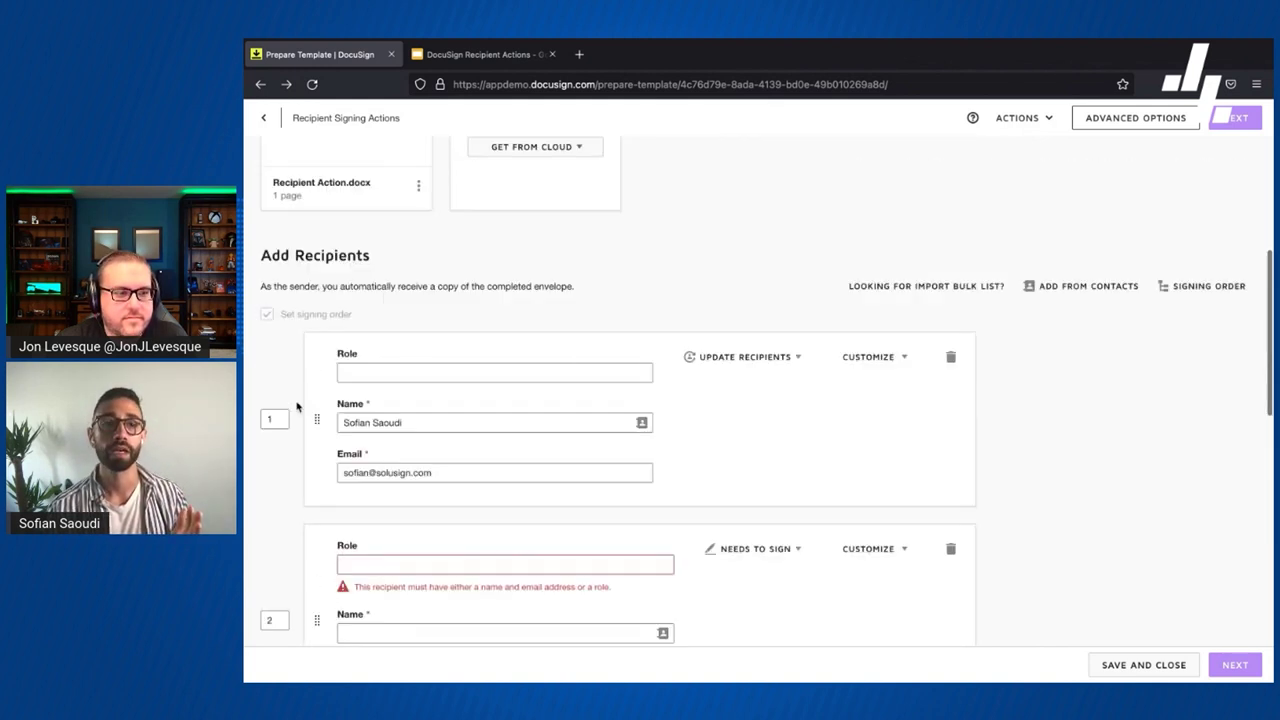
{"action": "scroll", "coordinate": [296, 470], "scroll_direction": "down", "scroll_amount": 1}
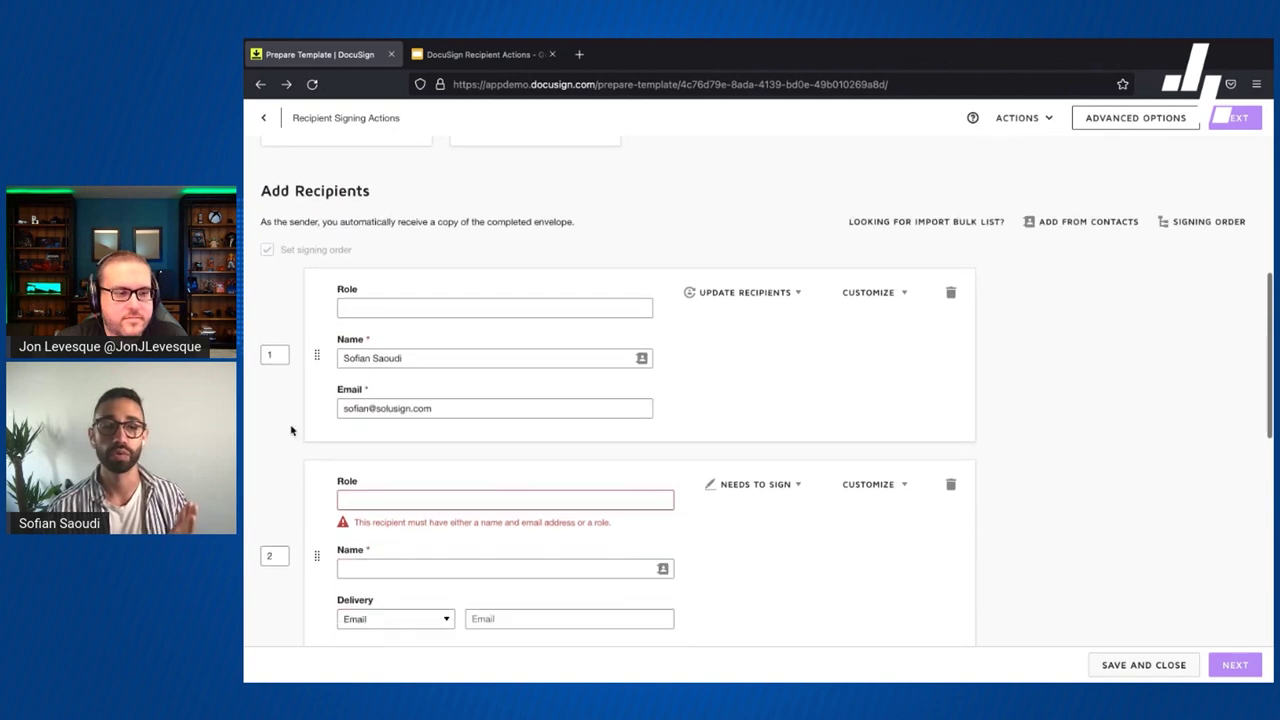
{"action": "left_click", "coordinate": [272, 356]}
{"action": "scroll", "coordinate": [291, 494], "scroll_direction": "down", "scroll_amount": 1}
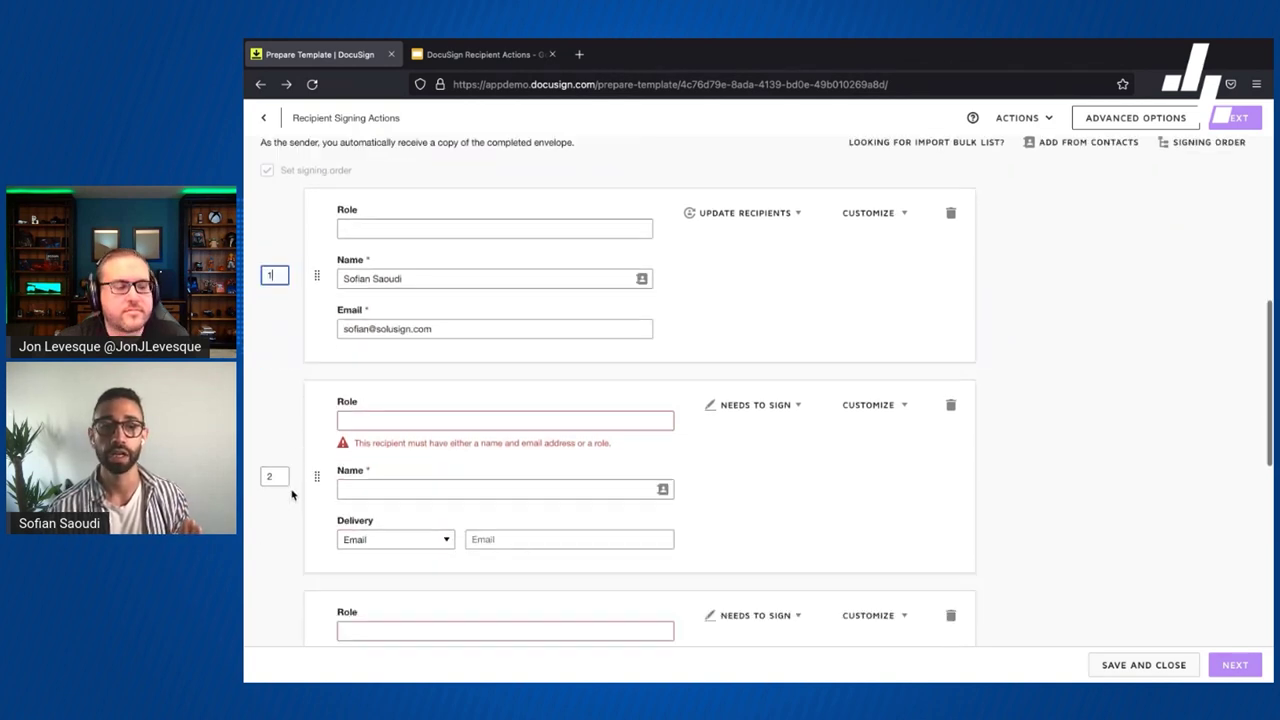
{"action": "scroll", "coordinate": [280, 480], "scroll_direction": "down", "scroll_amount": 1}
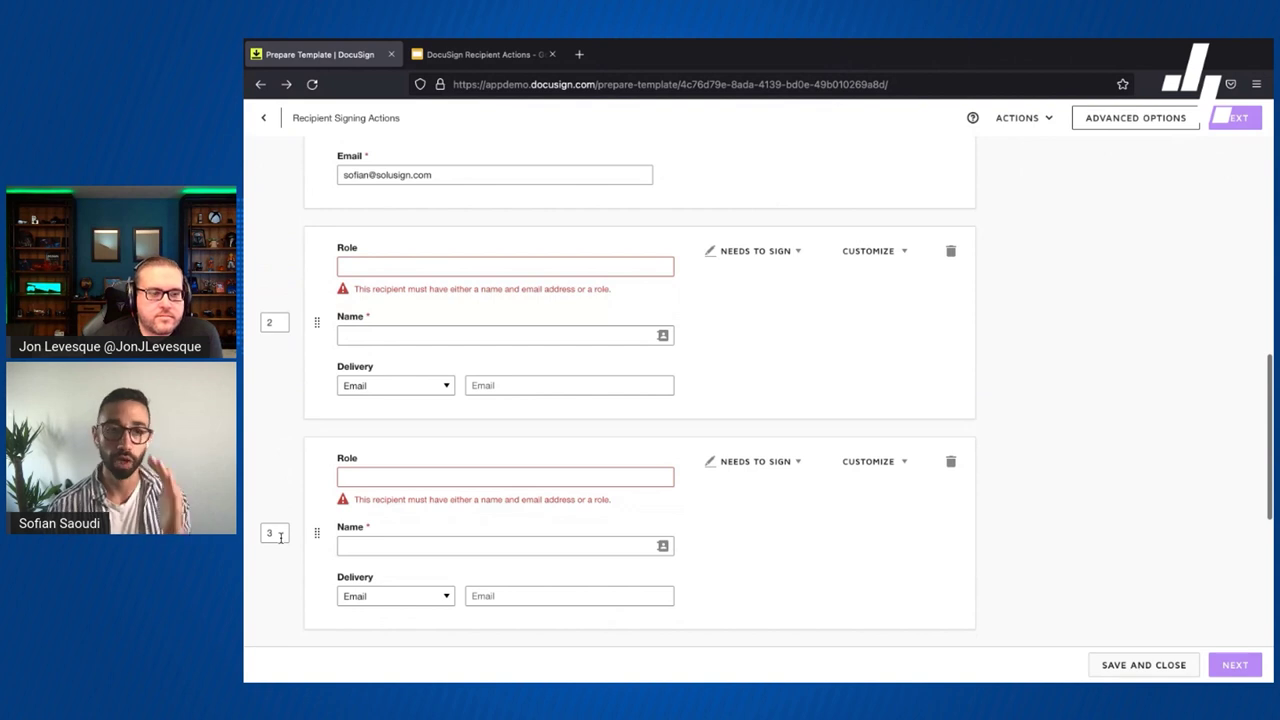
{"action": "scroll", "coordinate": [287, 550], "scroll_direction": "up", "scroll_amount": 1}
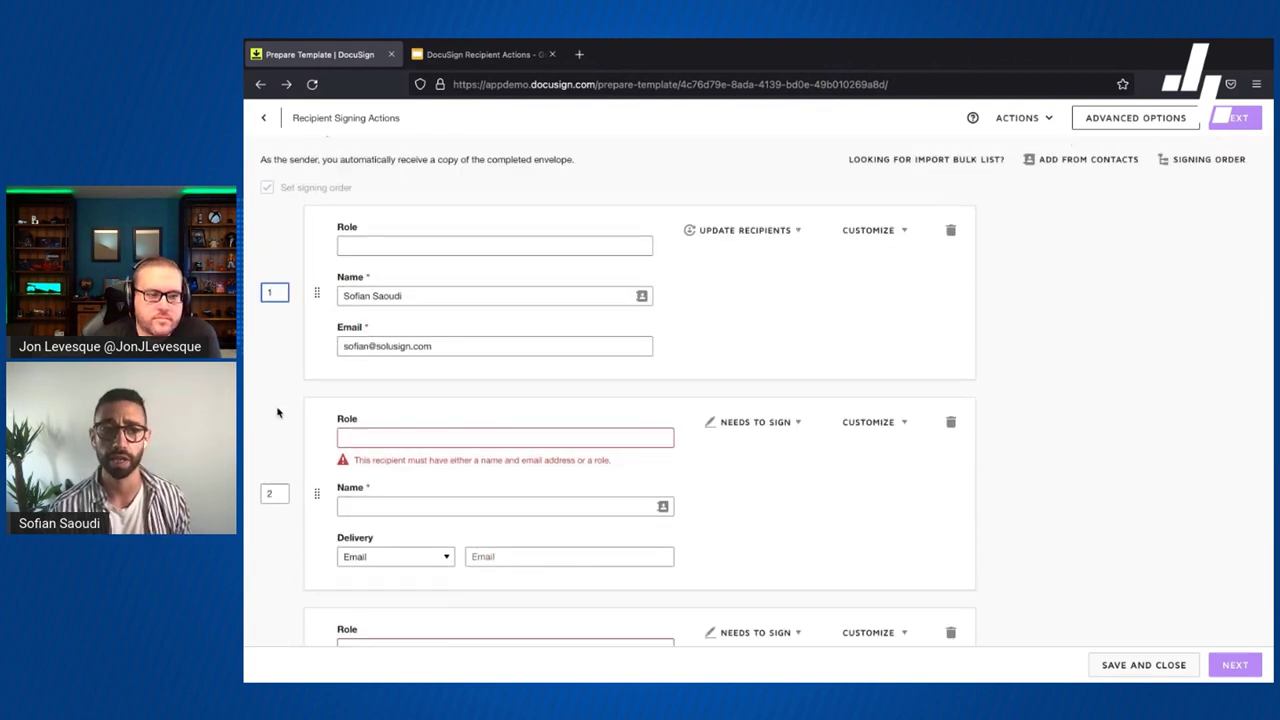
{"action": "scroll", "coordinate": [277, 400], "scroll_direction": "down", "scroll_amount": 1}
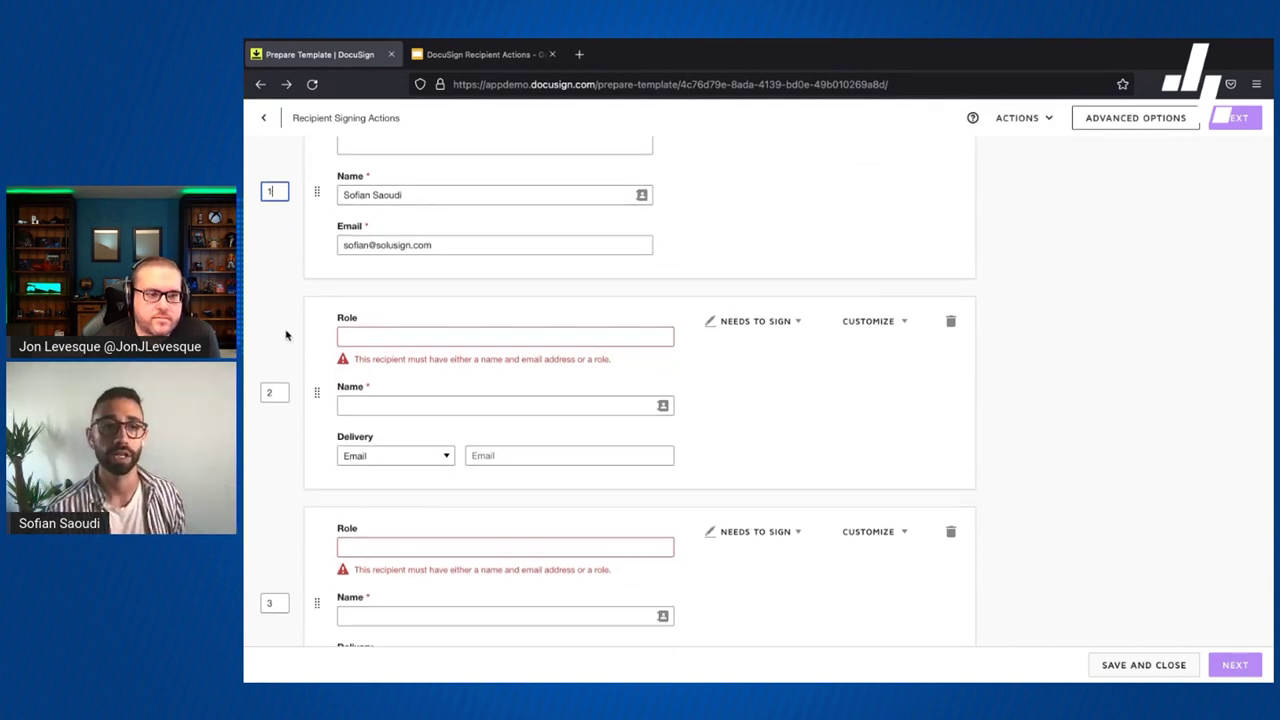
{"action": "scroll", "coordinate": [286, 334], "scroll_direction": "up", "scroll_amount": 1}
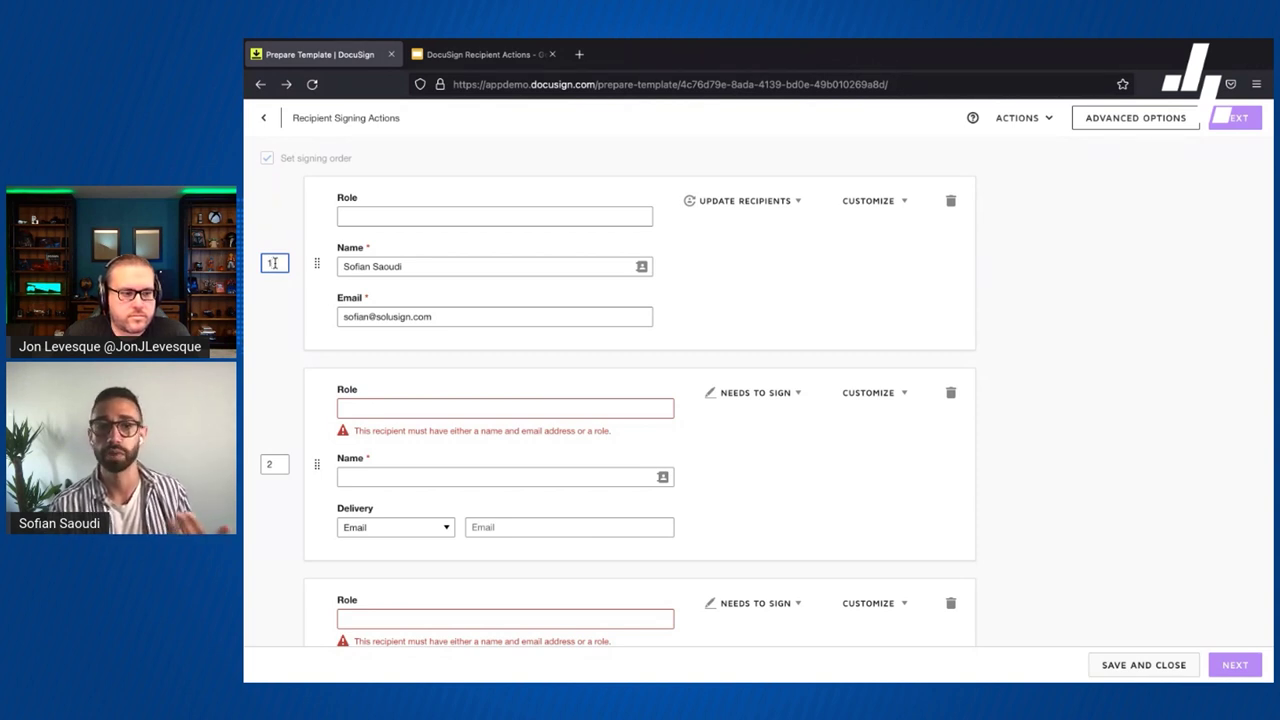
{"action": "left_click", "coordinate": [281, 465]}
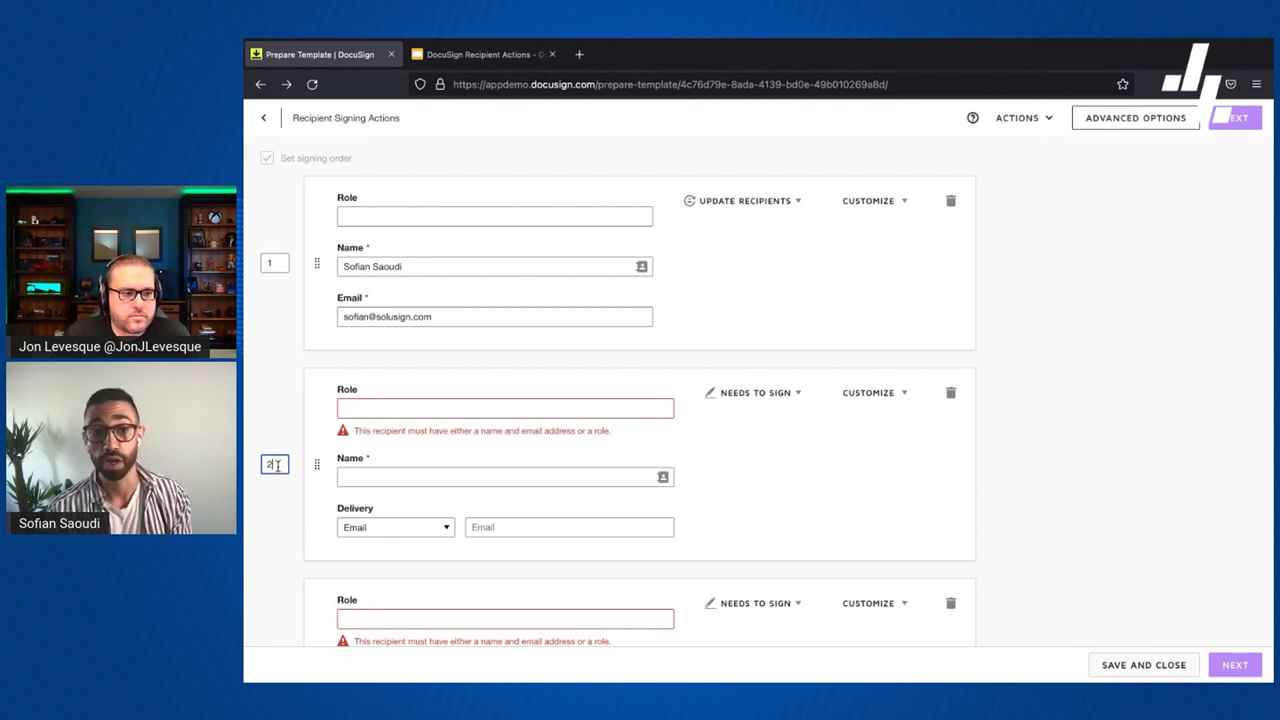
{"action": "left_click", "coordinate": [283, 286]}
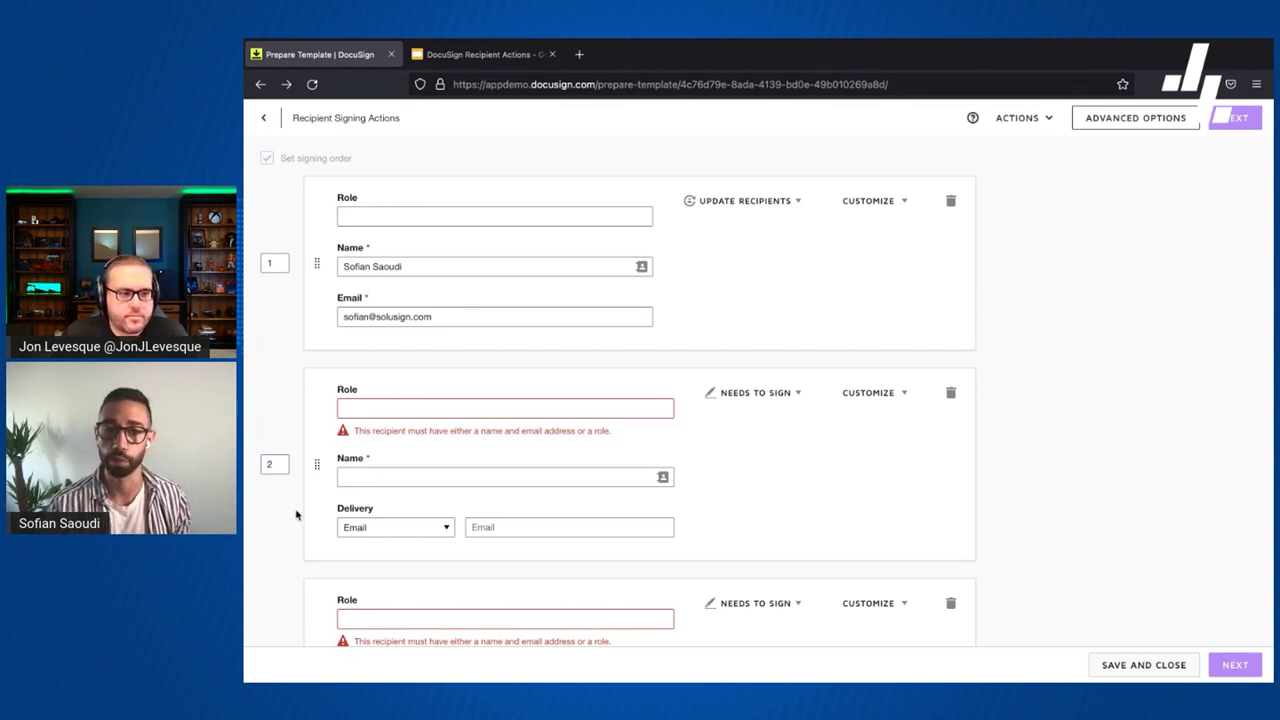
- Set the second recipient's signing order to 1 and the third recipient's signing order to 2
{"action": "left_click", "coordinate": [272, 463]}
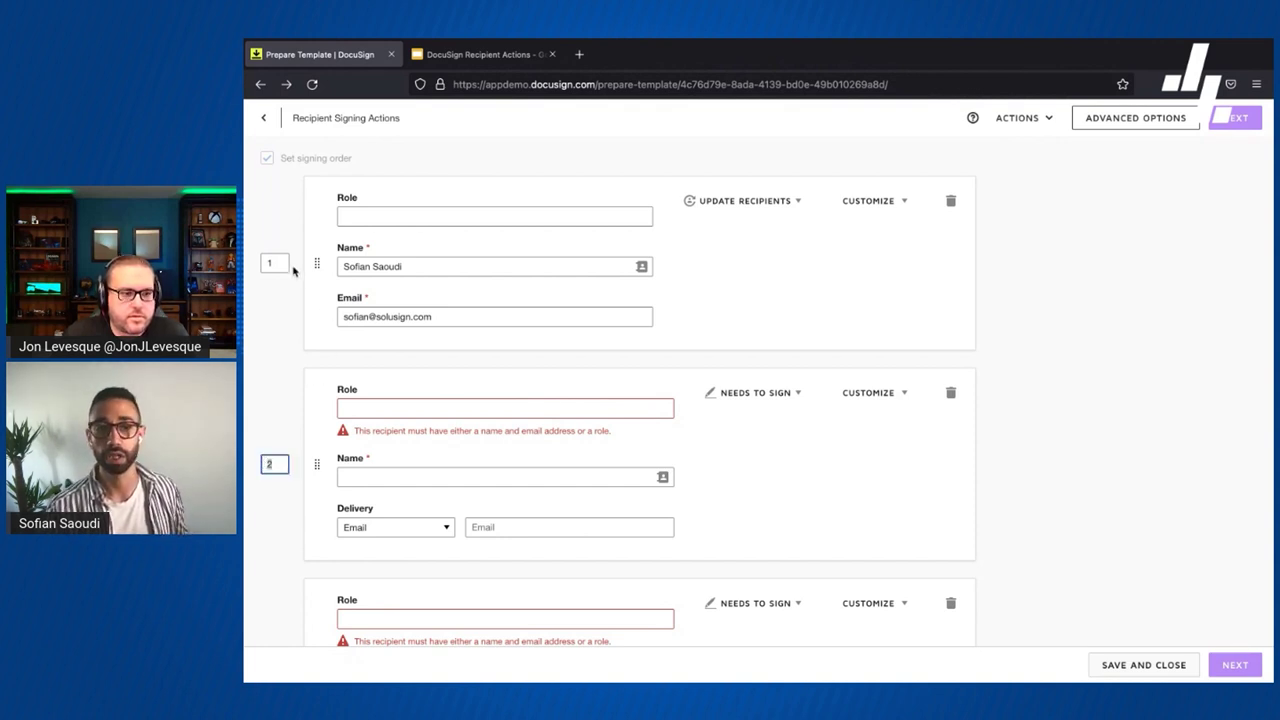
{"action": "key", "text": "BackSpace"}
{"action": "type", "text": "1"}
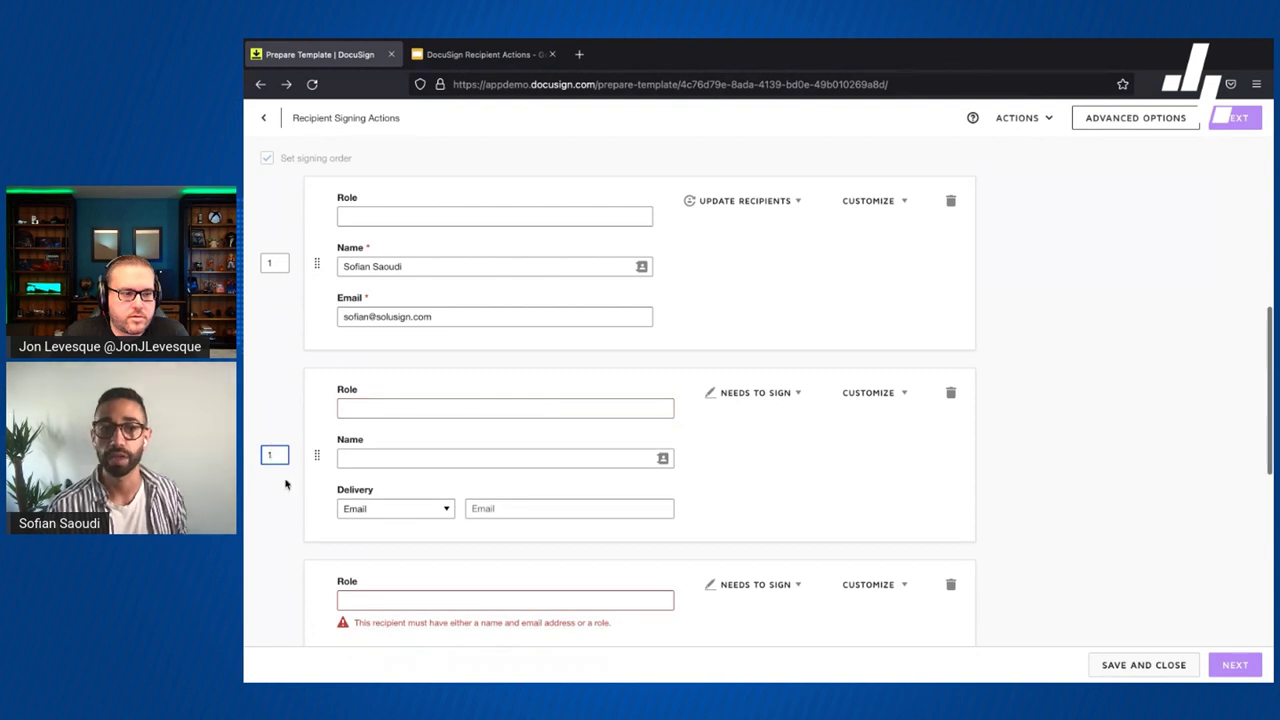
{"action": "scroll", "coordinate": [350, 512], "scroll_direction": "down", "scroll_amount": 1}
{"action": "scroll", "coordinate": [349, 511], "scroll_direction": "down", "scroll_amount": 2}
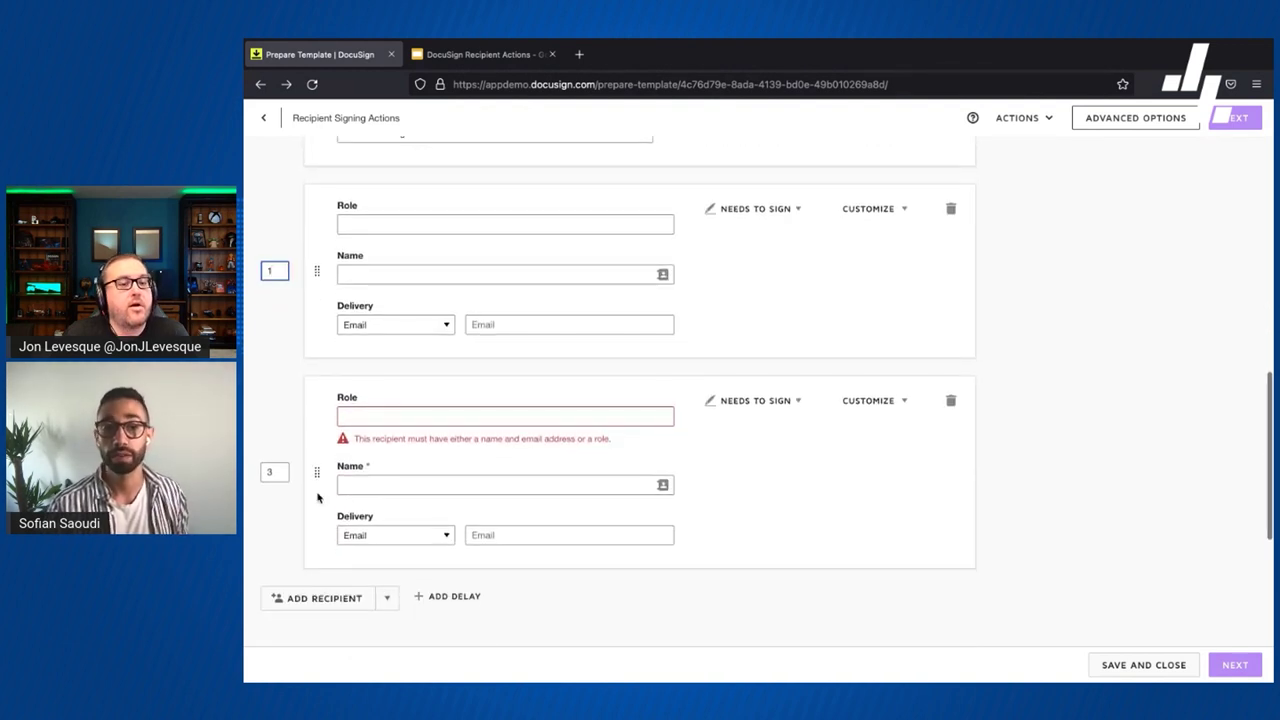
{"action": "left_click", "coordinate": [273, 472]}
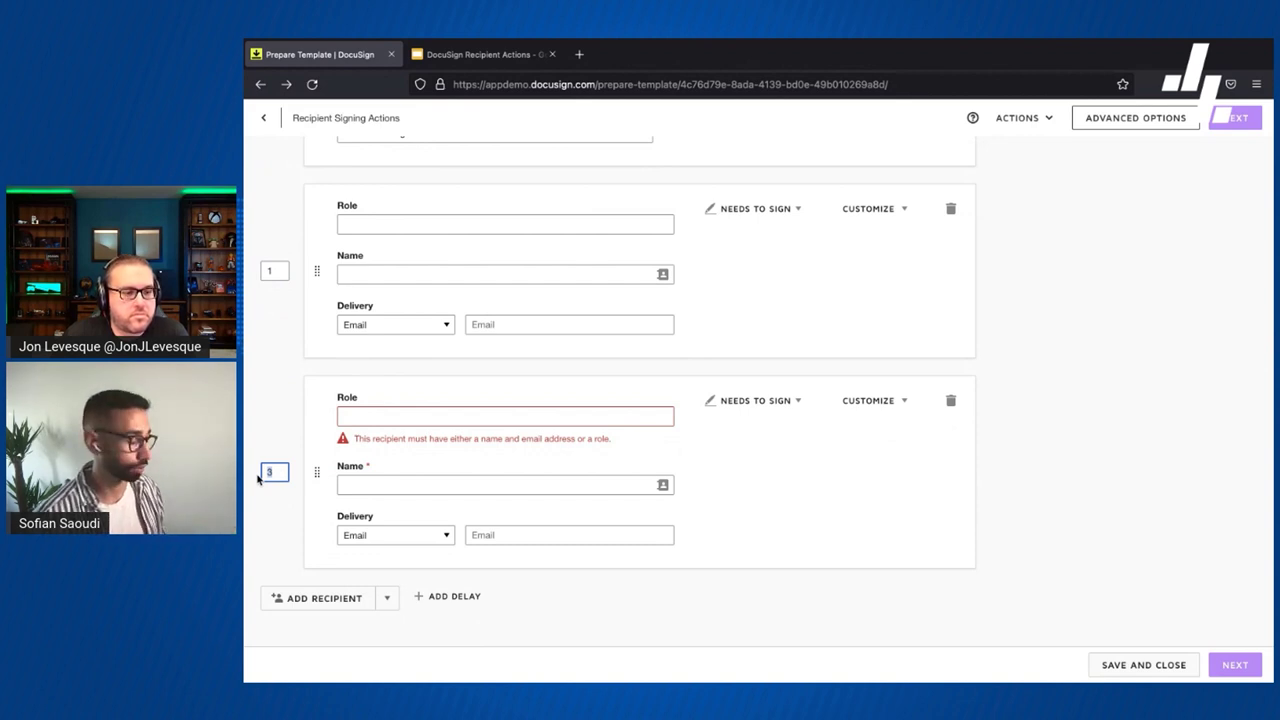
{"action": "type", "text": "2"}
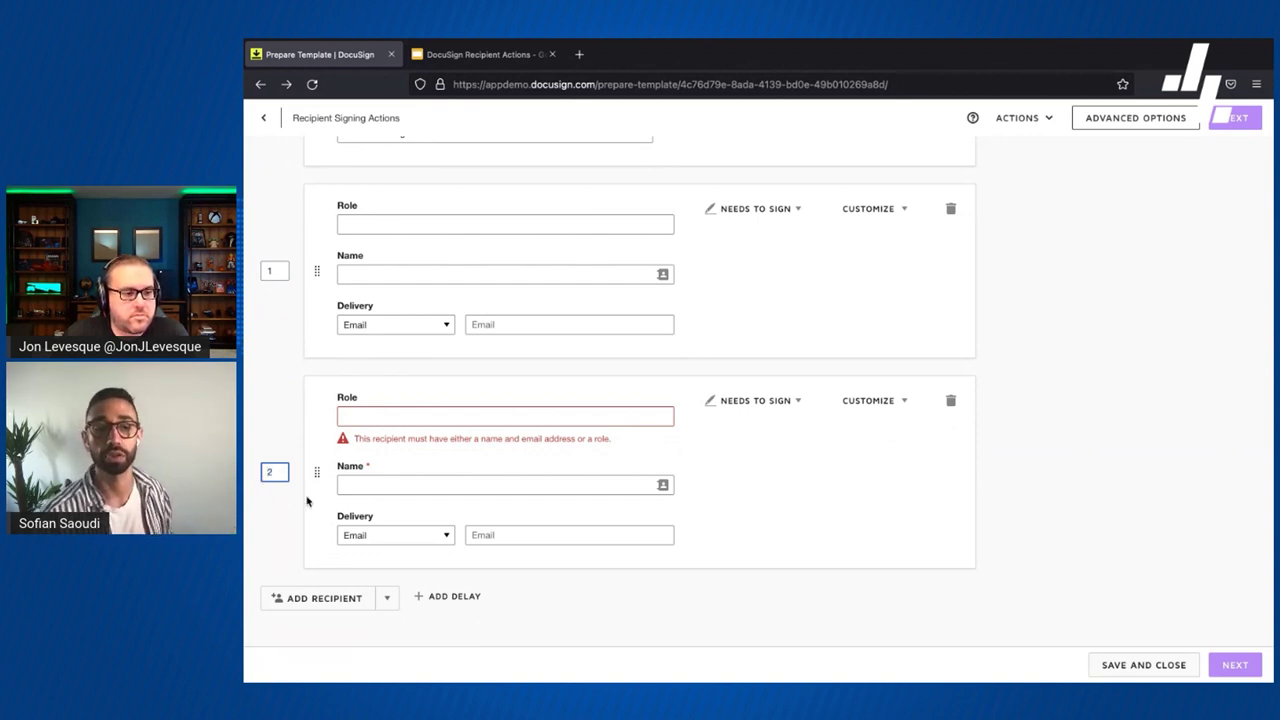
{"action": "left_click", "coordinate": [283, 524]}
- Compare the signing order numbers of the first two recipients with that of the third one
{"action": "scroll", "coordinate": [363, 475], "scroll_direction": "up", "scroll_amount": 2}
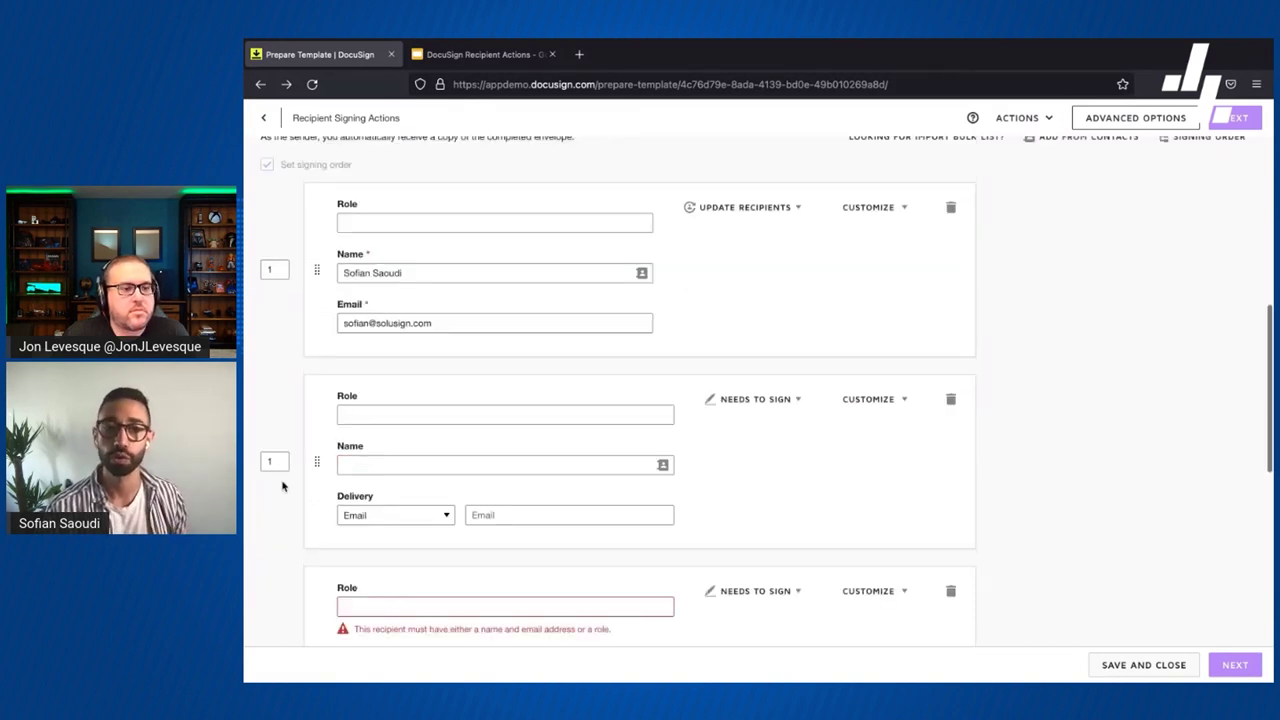
{"action": "scroll", "coordinate": [286, 460], "scroll_direction": "down", "scroll_amount": 3}
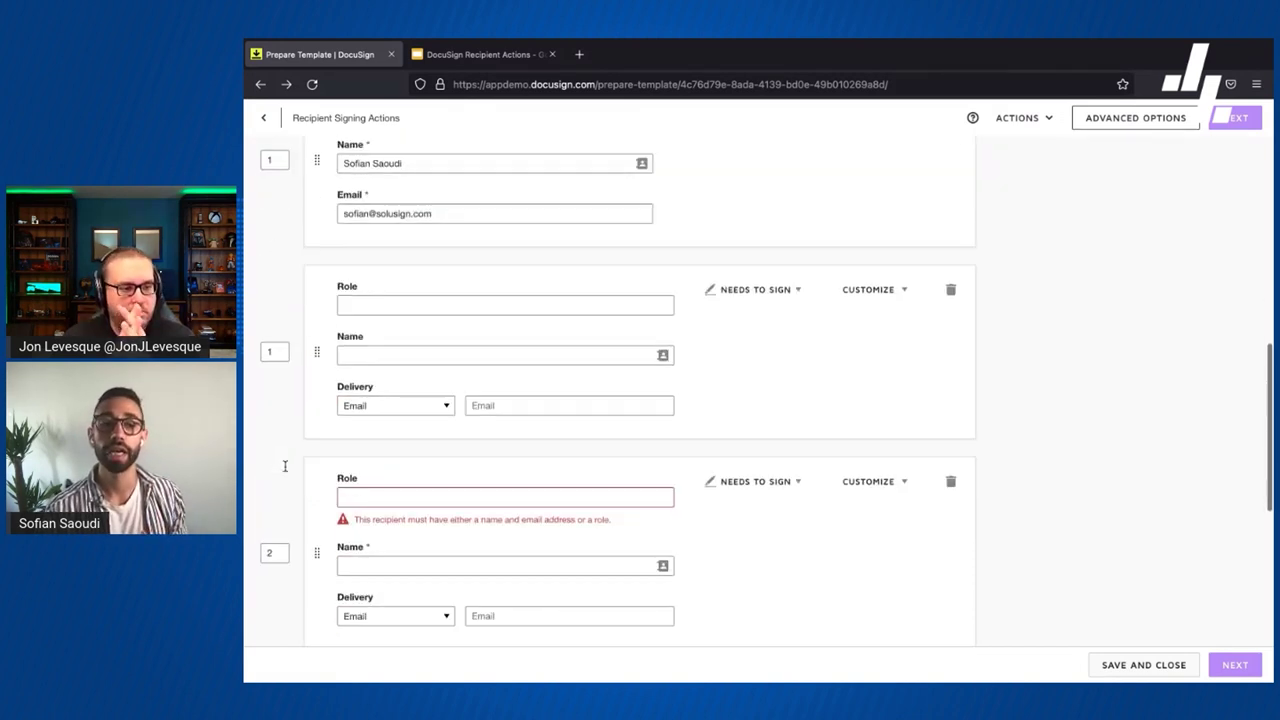
{"action": "scroll", "coordinate": [286, 496], "scroll_direction": "up", "scroll_amount": 1}
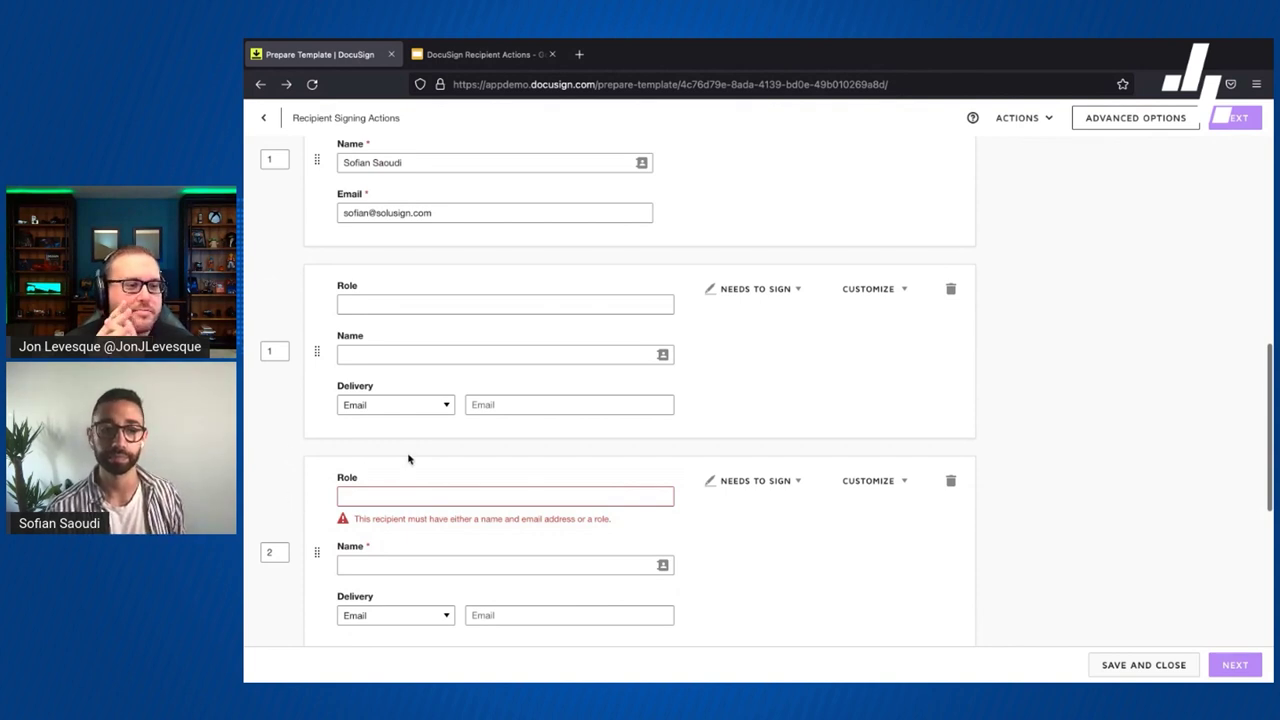
{"action": "scroll", "coordinate": [410, 460], "scroll_direction": "down", "scroll_amount": 2}
{"action": "scroll", "coordinate": [408, 458], "scroll_direction": "up", "scroll_amount": 3}
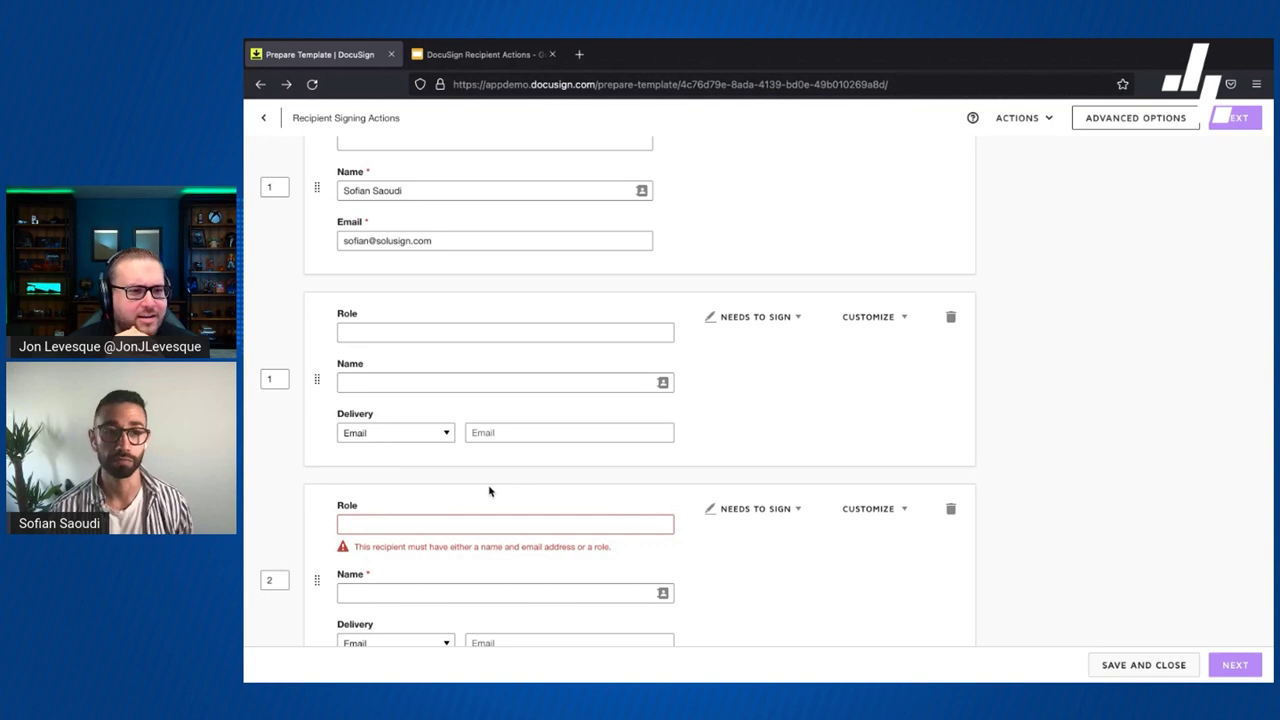
{"action": "scroll", "coordinate": [297, 363], "scroll_direction": "up", "scroll_amount": 3}
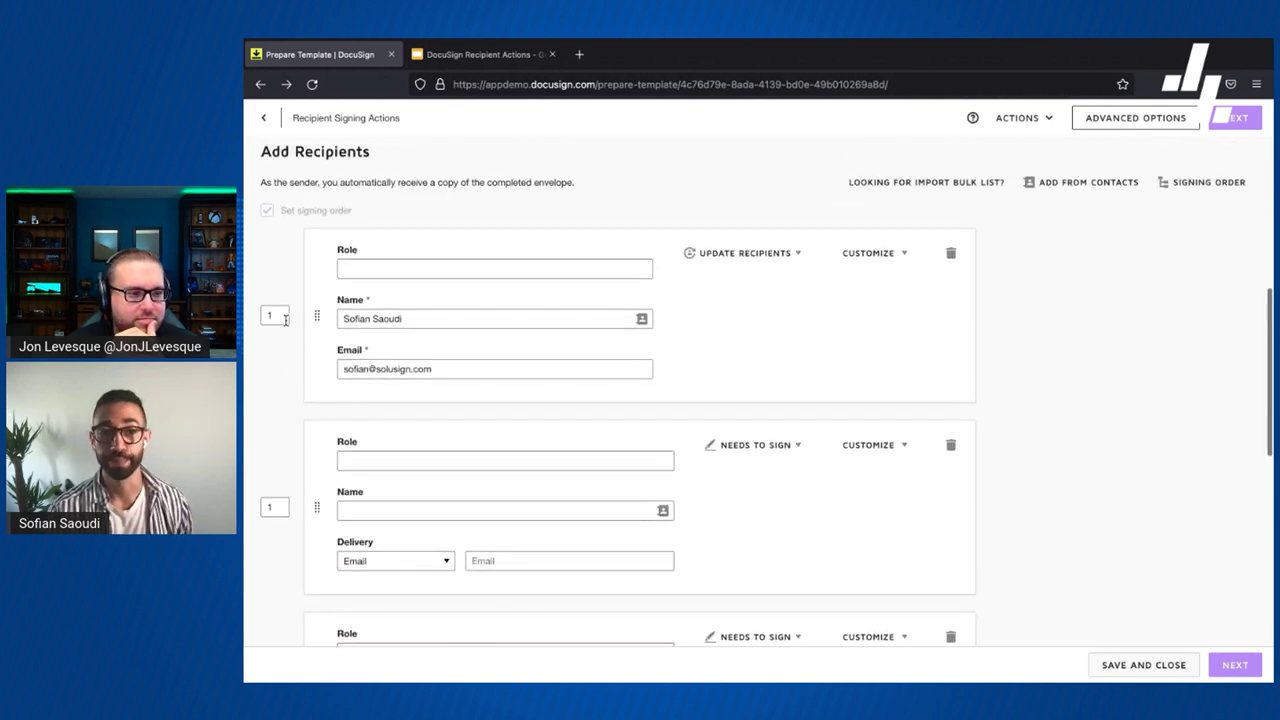
{"action": "left_click", "coordinate": [285, 318]}
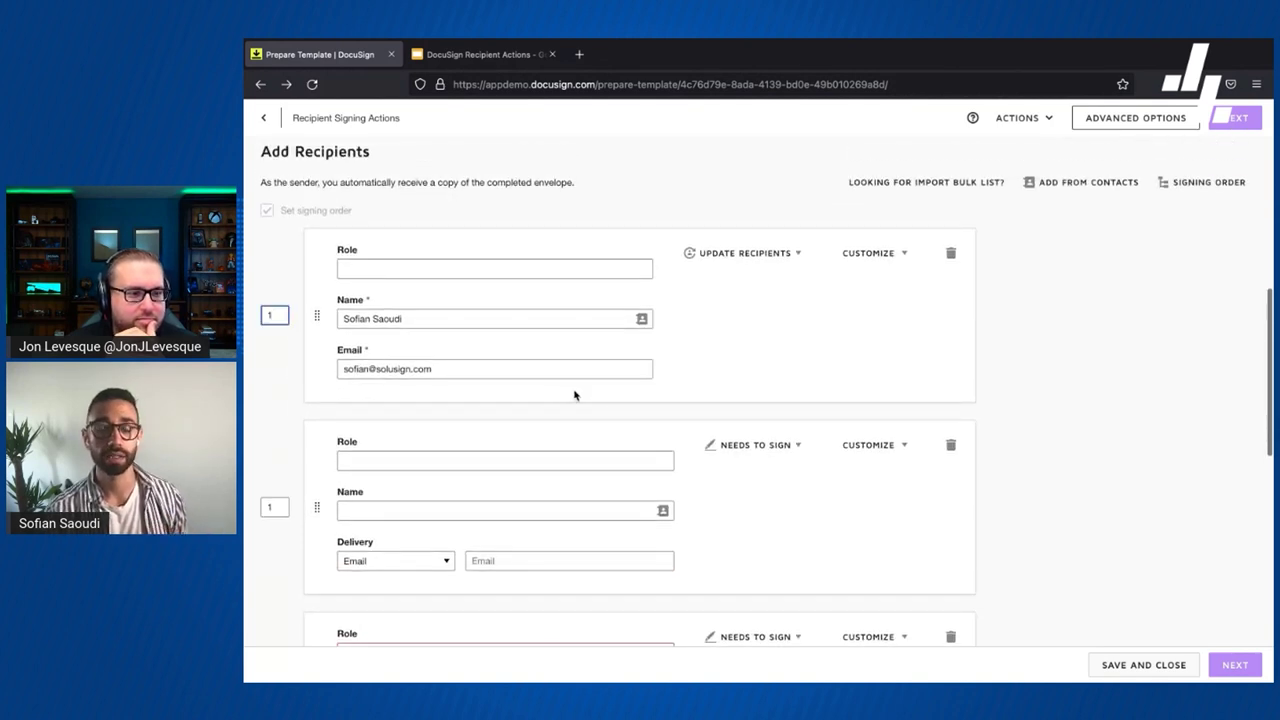
{"action": "scroll", "coordinate": [842, 414], "scroll_direction": "down", "scroll_amount": 2}
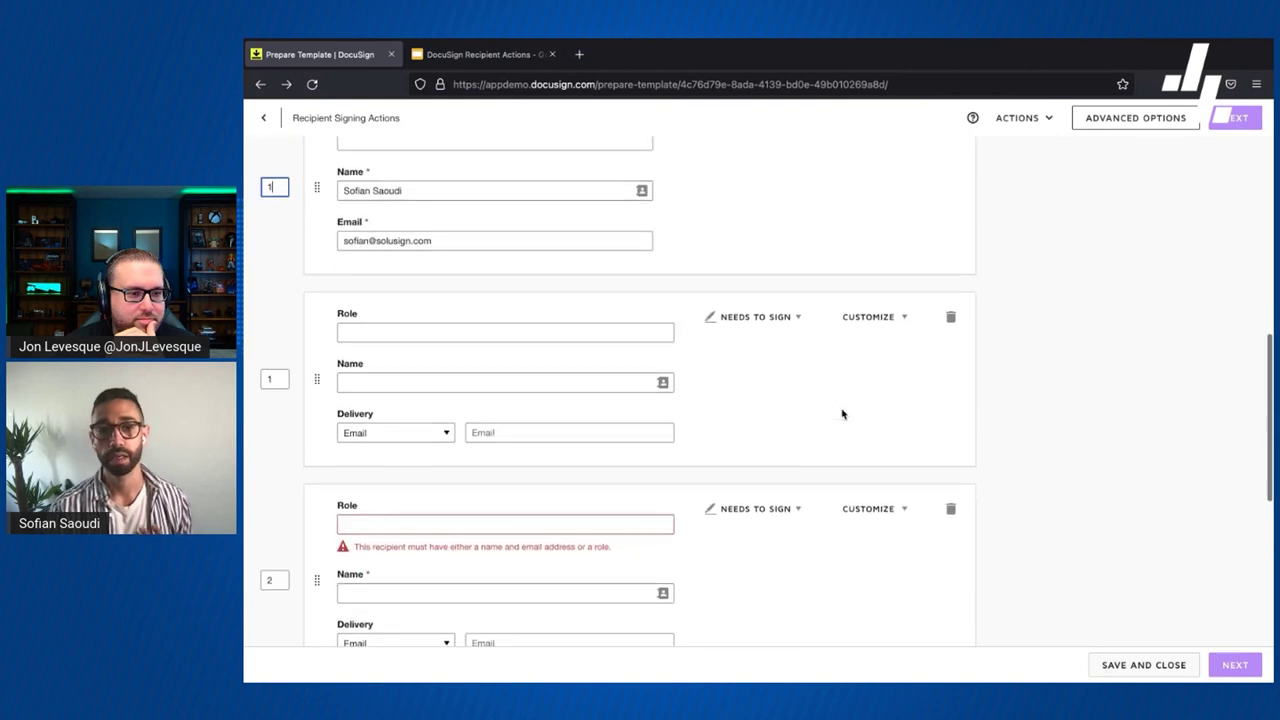
- Delete the third recipient from the template
{"action": "left_click", "coordinate": [454, 512]}
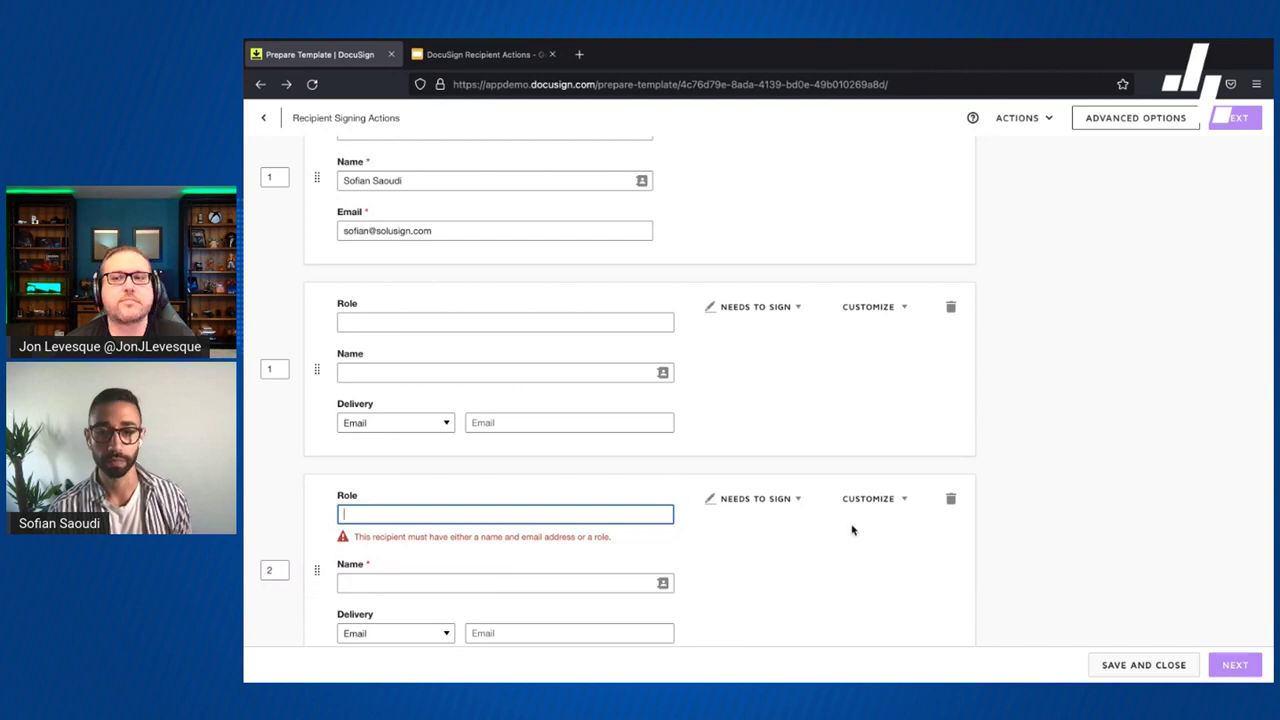
{"action": "left_click", "coordinate": [950, 498]}
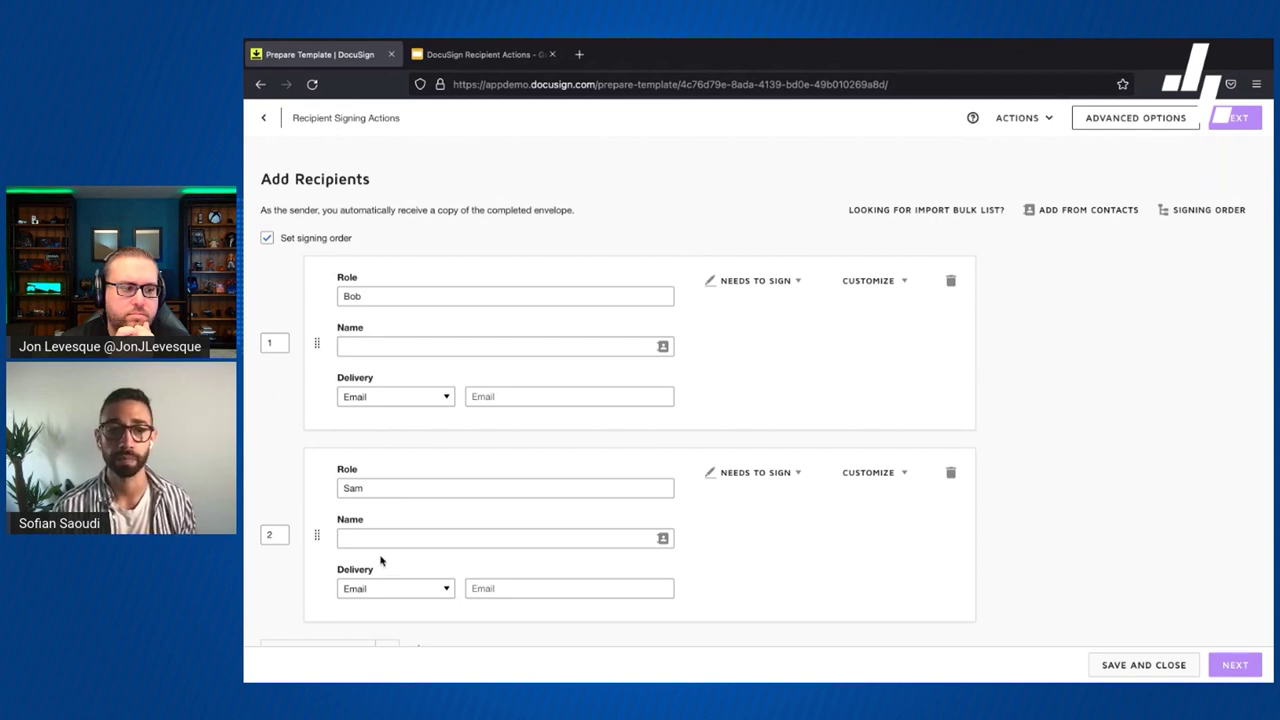
{"action": "left_click", "coordinate": [276, 343]}
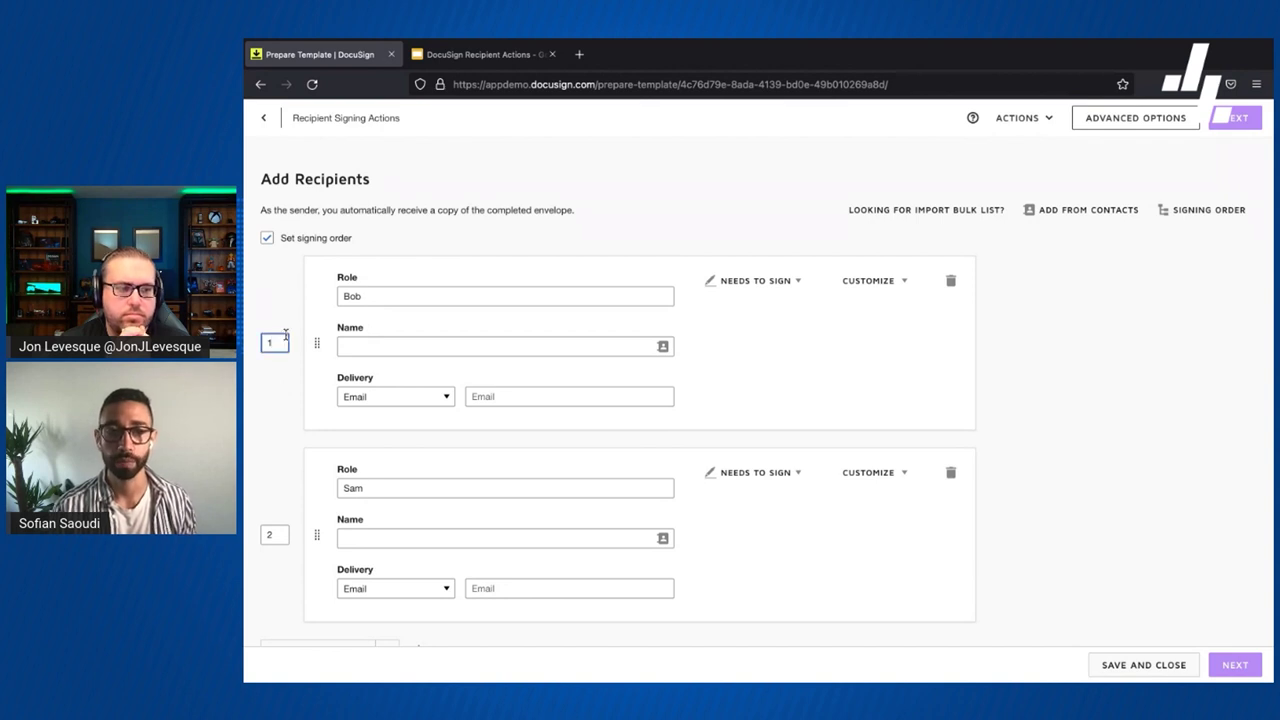
{"action": "left_click", "coordinate": [377, 296]}
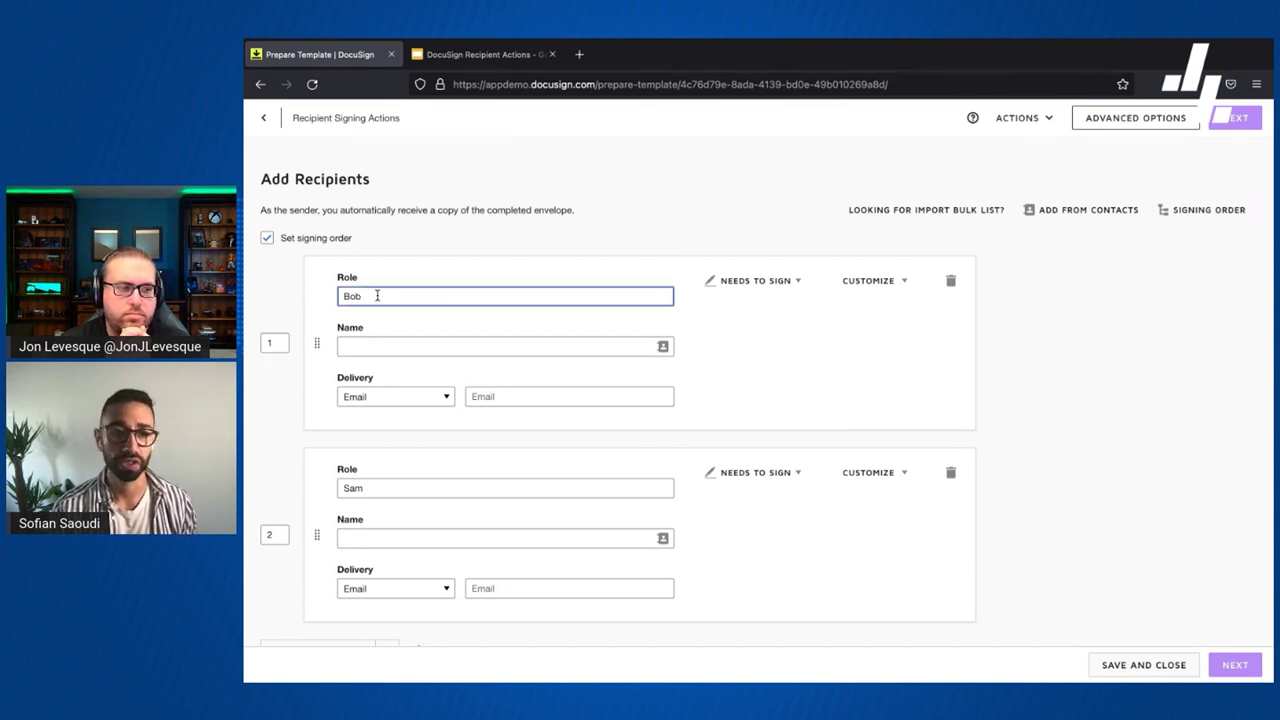
{"action": "left_click", "coordinate": [377, 490]}
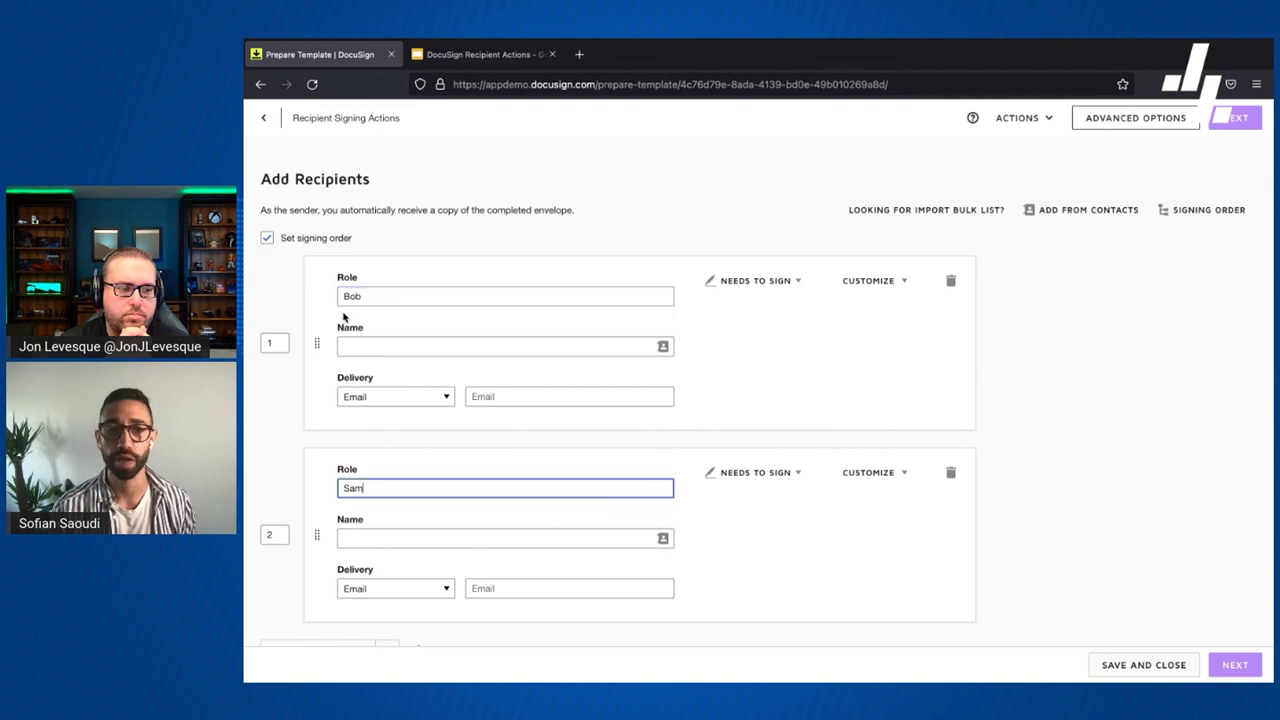
- Add a third recipient below the second one and enter the signer's first name as its role
{"action": "scroll", "coordinate": [447, 430], "scroll_direction": "down", "scroll_amount": 2}
{"action": "left_click", "coordinate": [305, 448]}
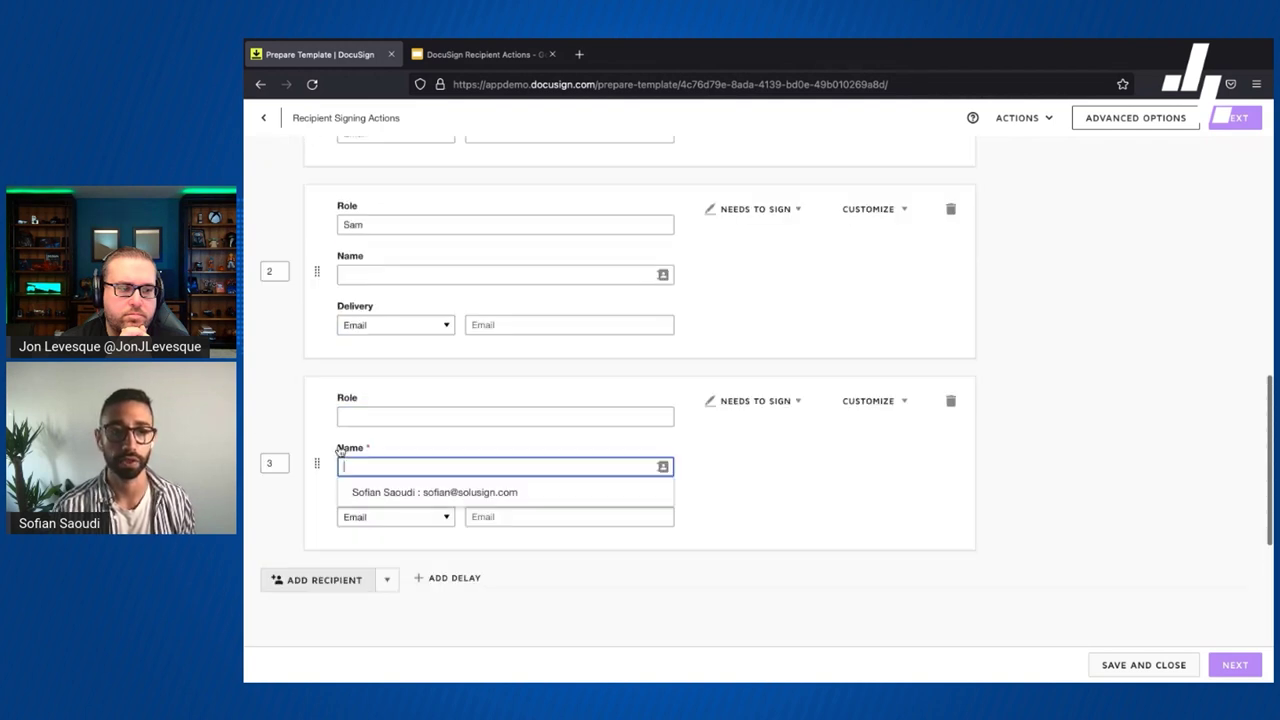
{"action": "left_click", "coordinate": [380, 463]}
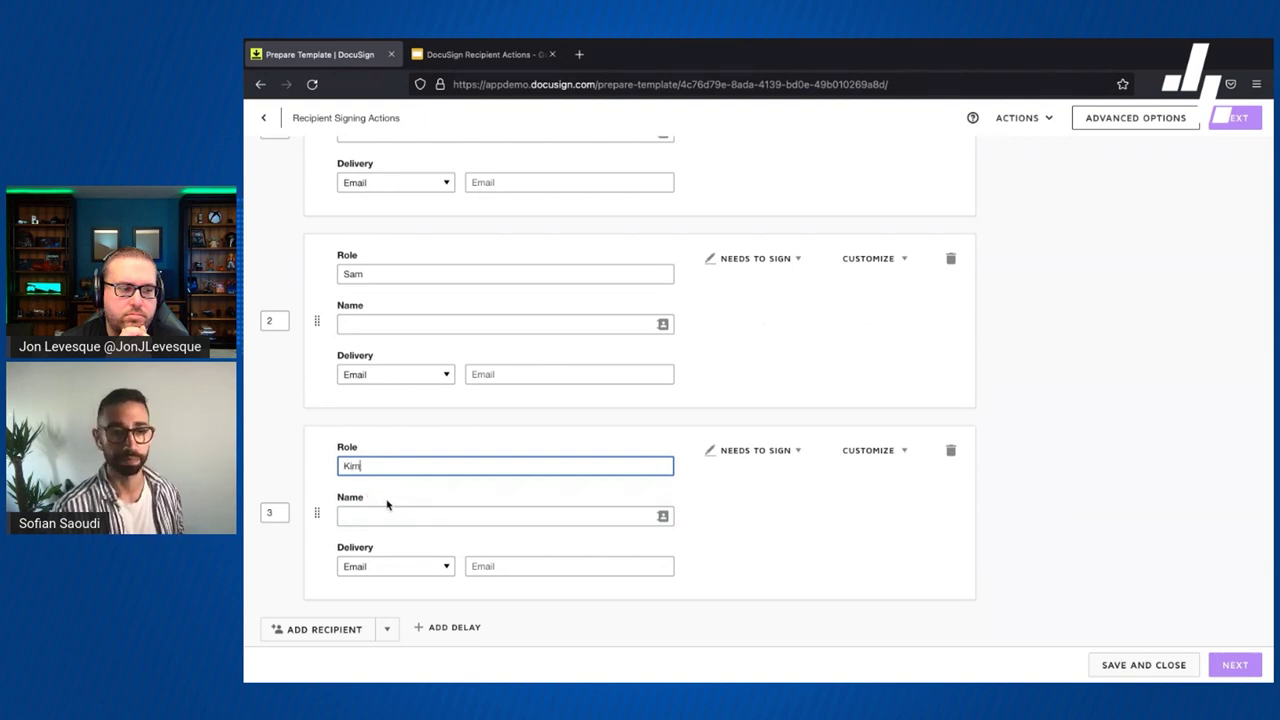
{"action": "left_click", "coordinate": [1088, 436]}
- Change the third recipient's signing order to 1 so it signs in parallel with the first recipient
{"action": "scroll", "coordinate": [749, 323], "scroll_direction": "up", "scroll_amount": 2}
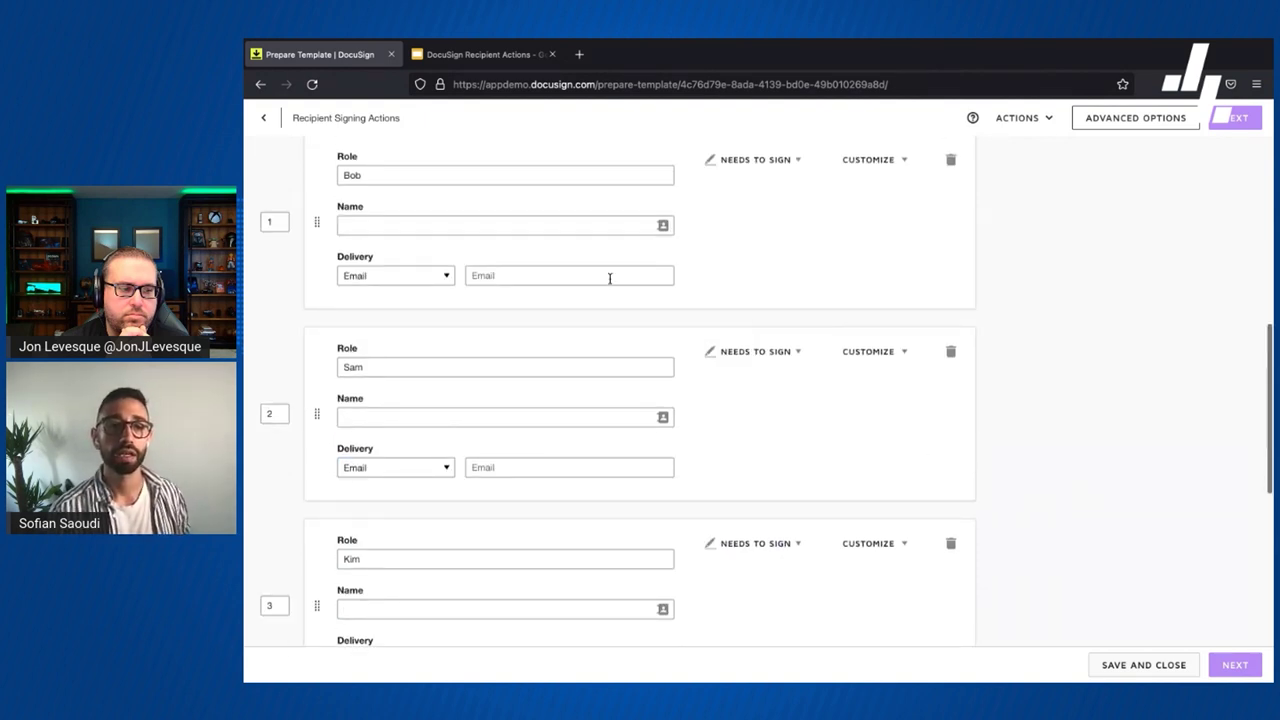
{"action": "scroll", "coordinate": [600, 275], "scroll_direction": "up", "scroll_amount": 1}
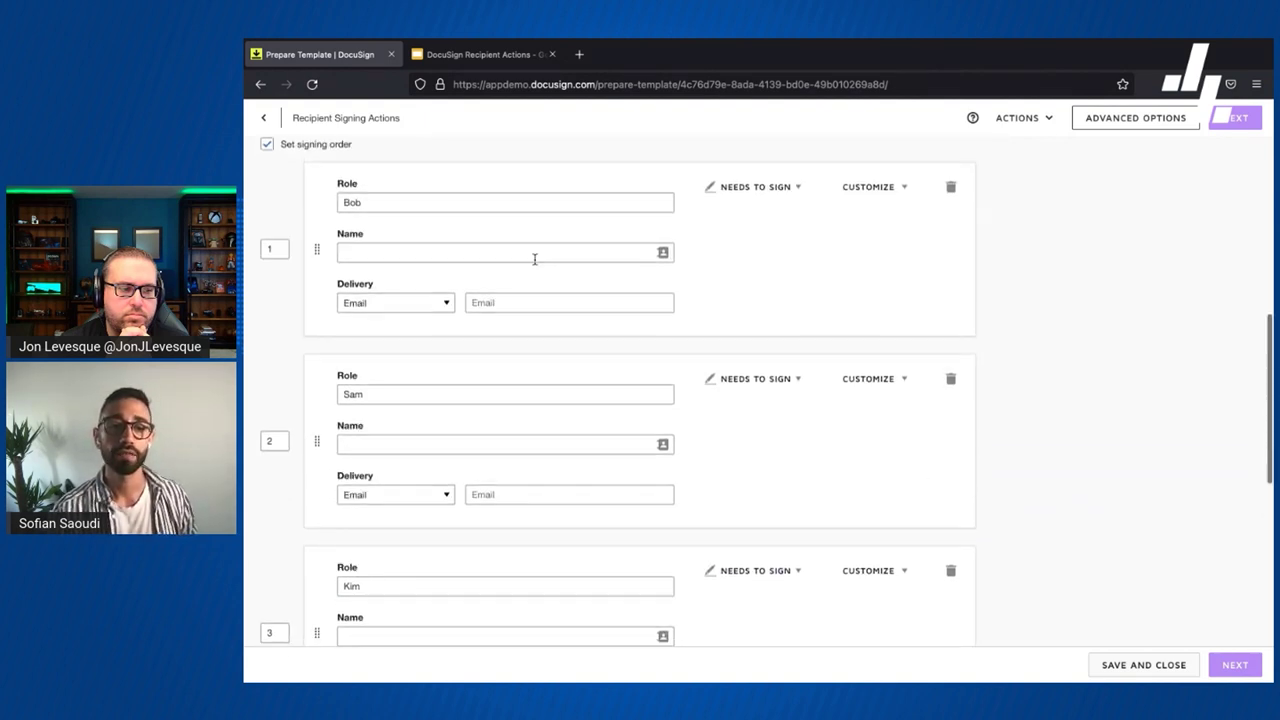
{"action": "left_click", "coordinate": [270, 628]}
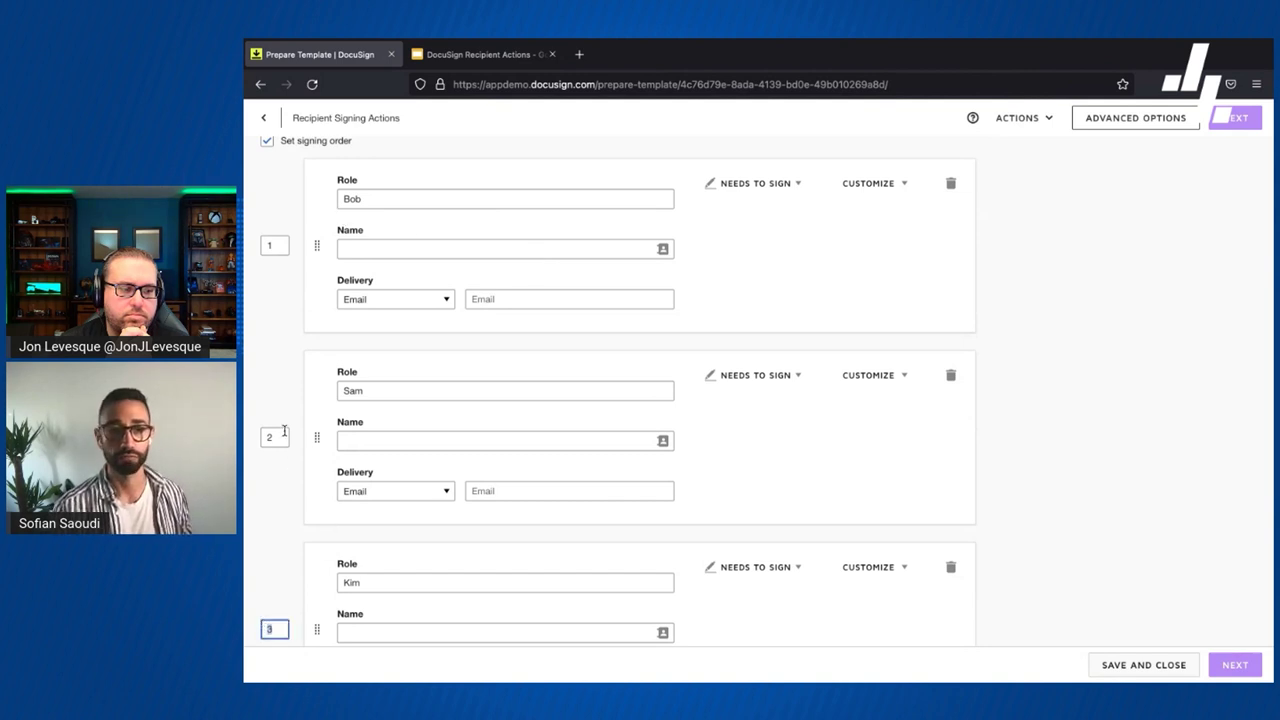
{"action": "type", "text": "1"}
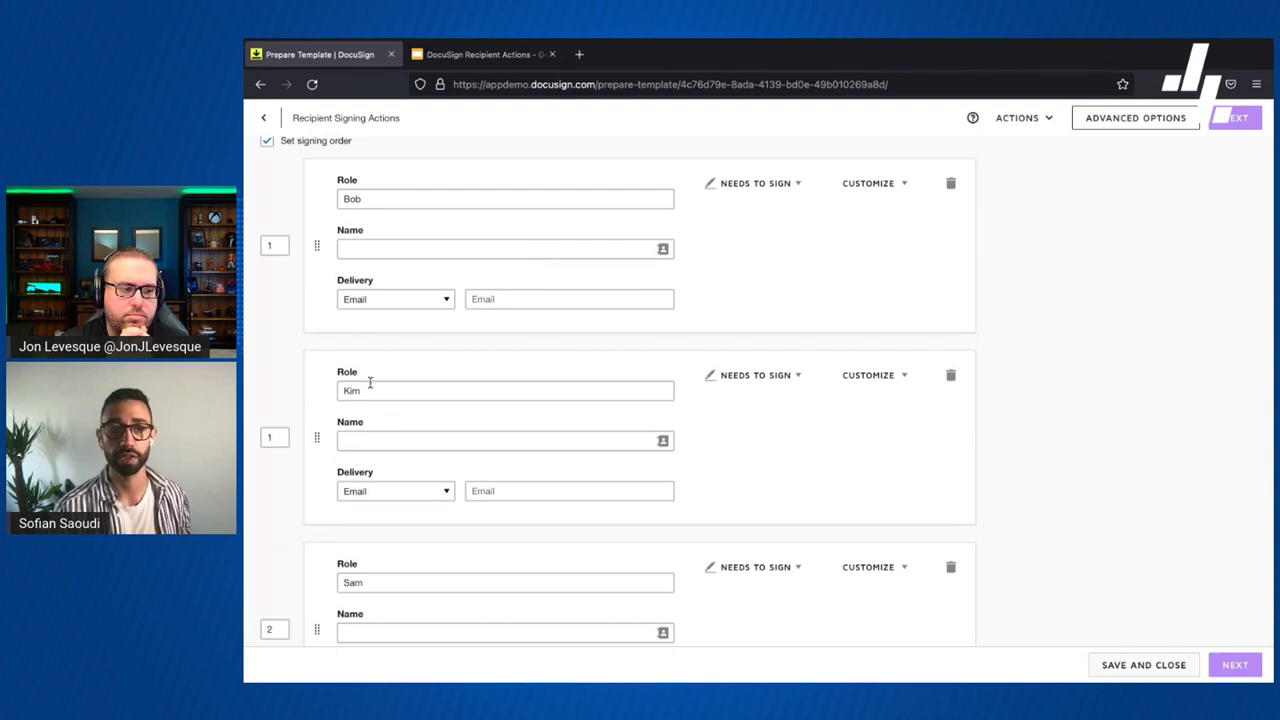
{"action": "scroll", "coordinate": [403, 383], "scroll_direction": "up", "scroll_amount": 1}
{"action": "scroll", "coordinate": [496, 407], "scroll_direction": "down", "scroll_amount": 1}
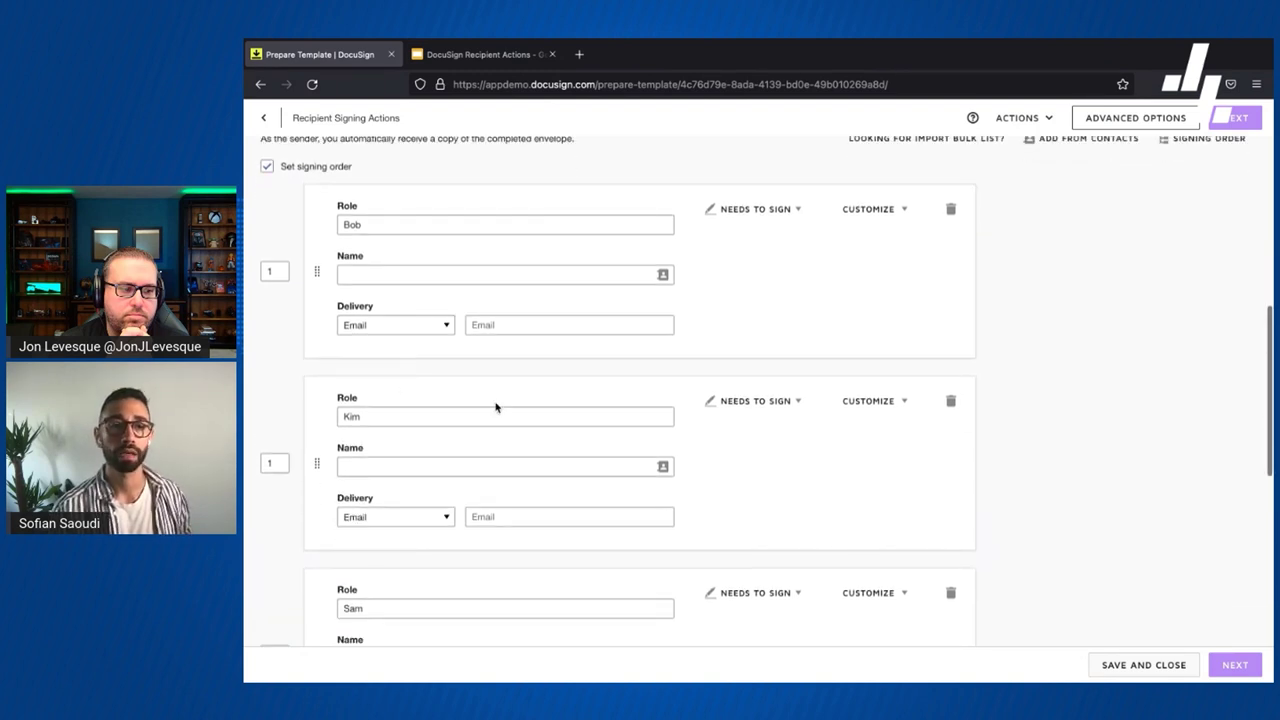
{"action": "left_click", "coordinate": [375, 222]}
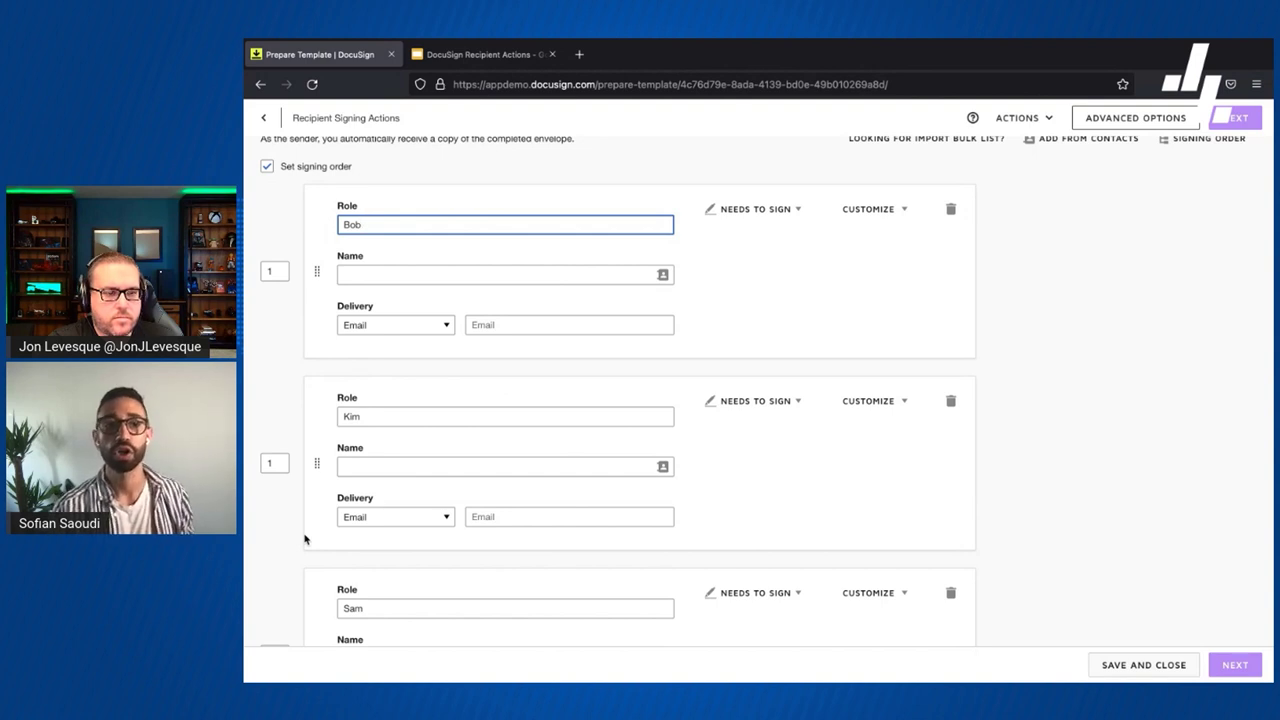
{"action": "left_click", "coordinate": [403, 262]}
{"action": "left_click", "coordinate": [820, 320]}
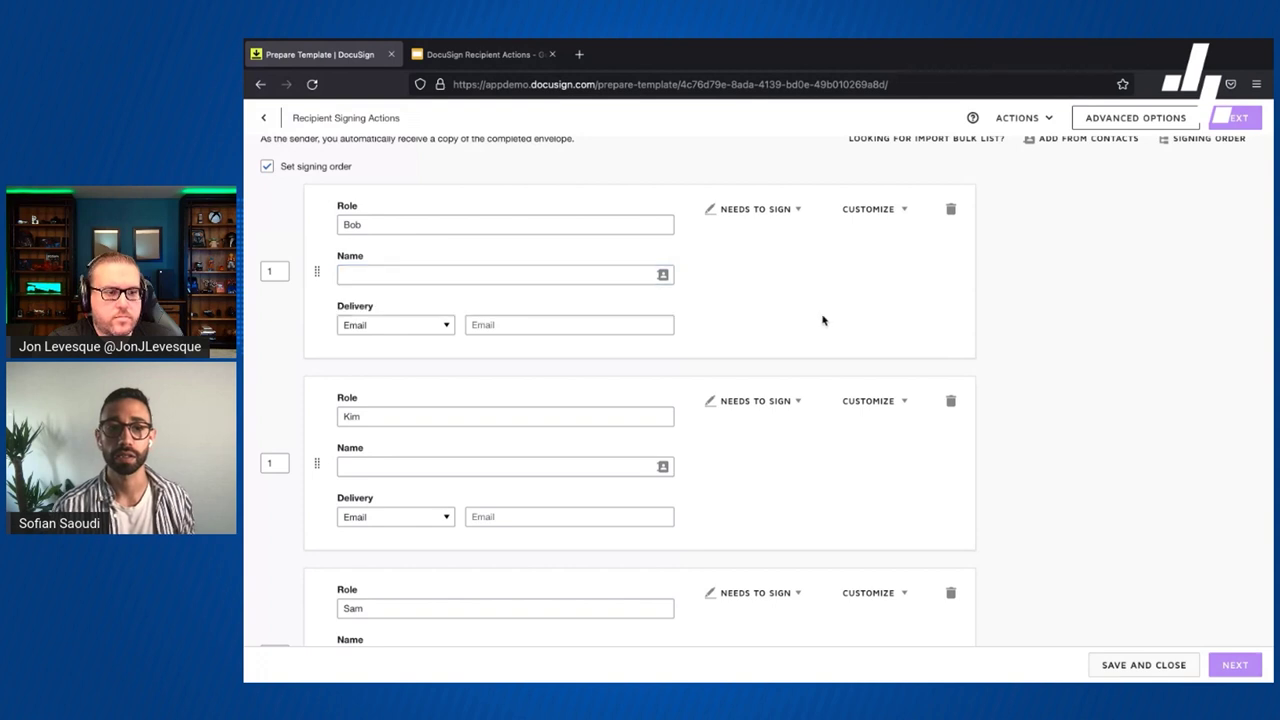
- Set the third recipient's signing order to 1 so that all three recipients sign in parallel
{"action": "scroll", "coordinate": [600, 360], "scroll_direction": "down", "scroll_amount": 1}
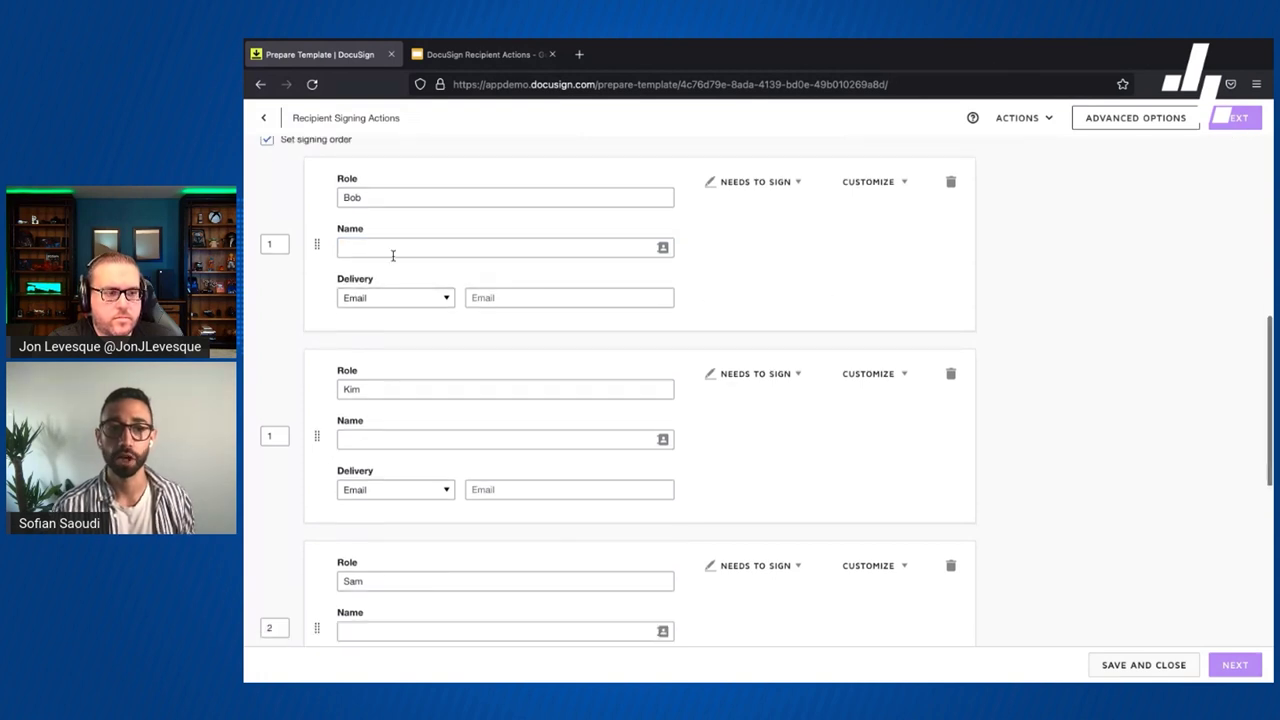
{"action": "left_click", "coordinate": [281, 243]}
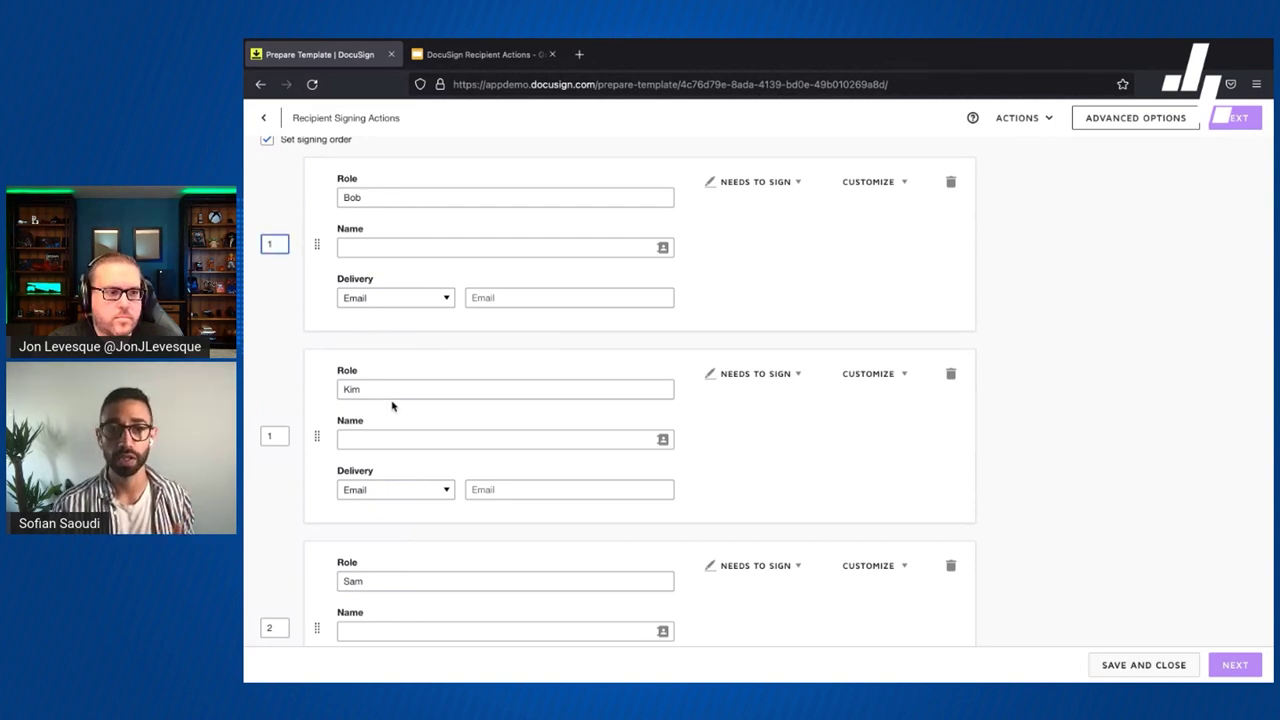
{"action": "scroll", "coordinate": [351, 601], "scroll_direction": "down", "scroll_amount": 1}
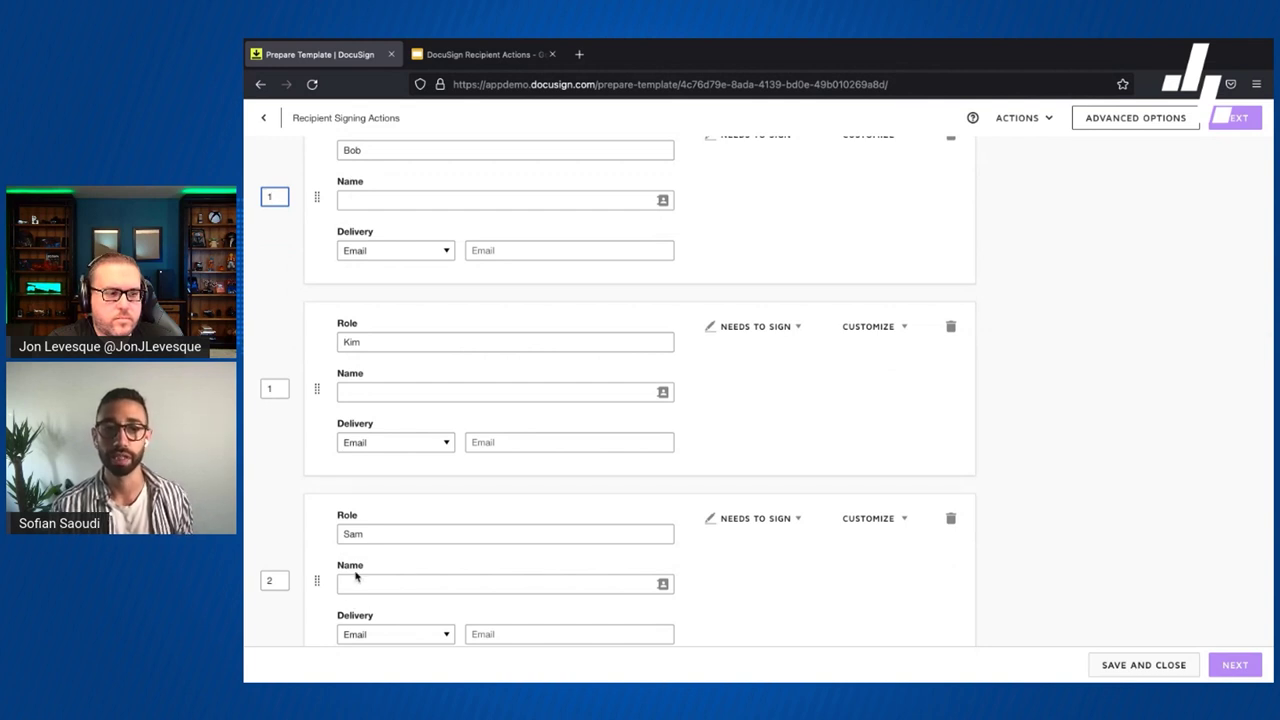
{"action": "left_click", "coordinate": [277, 580]}
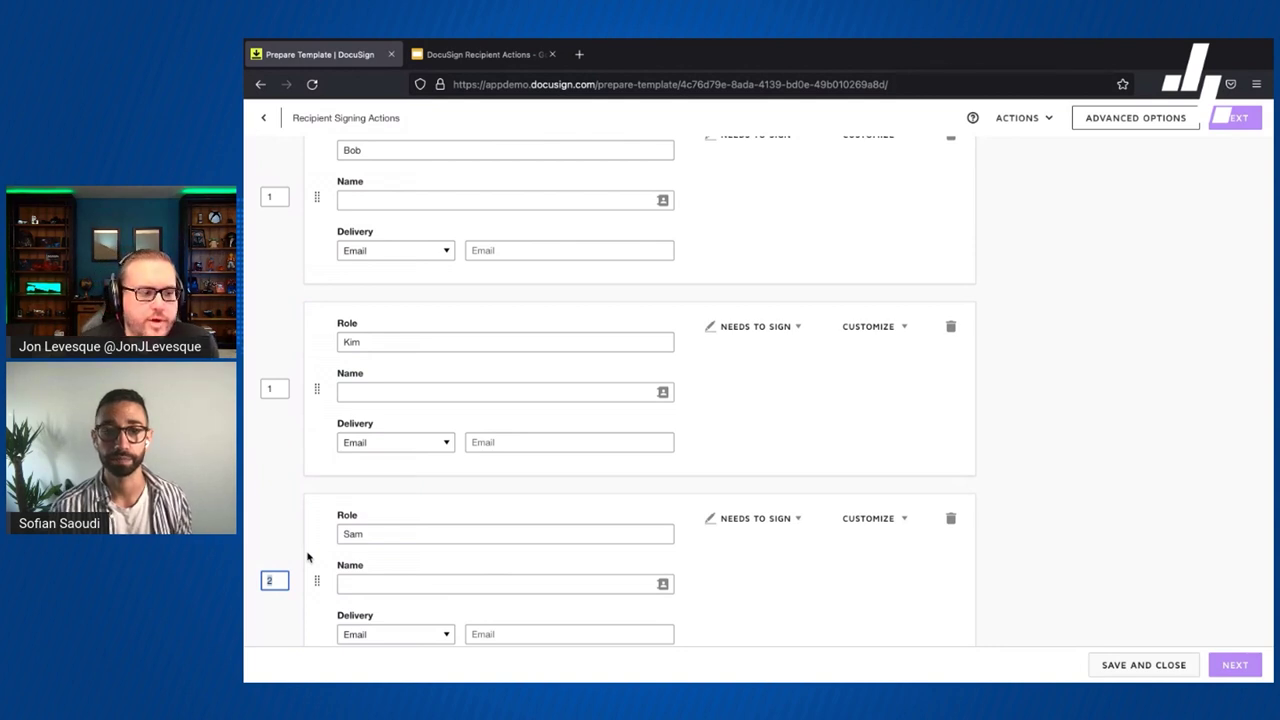
{"action": "left_click", "coordinate": [285, 495]}
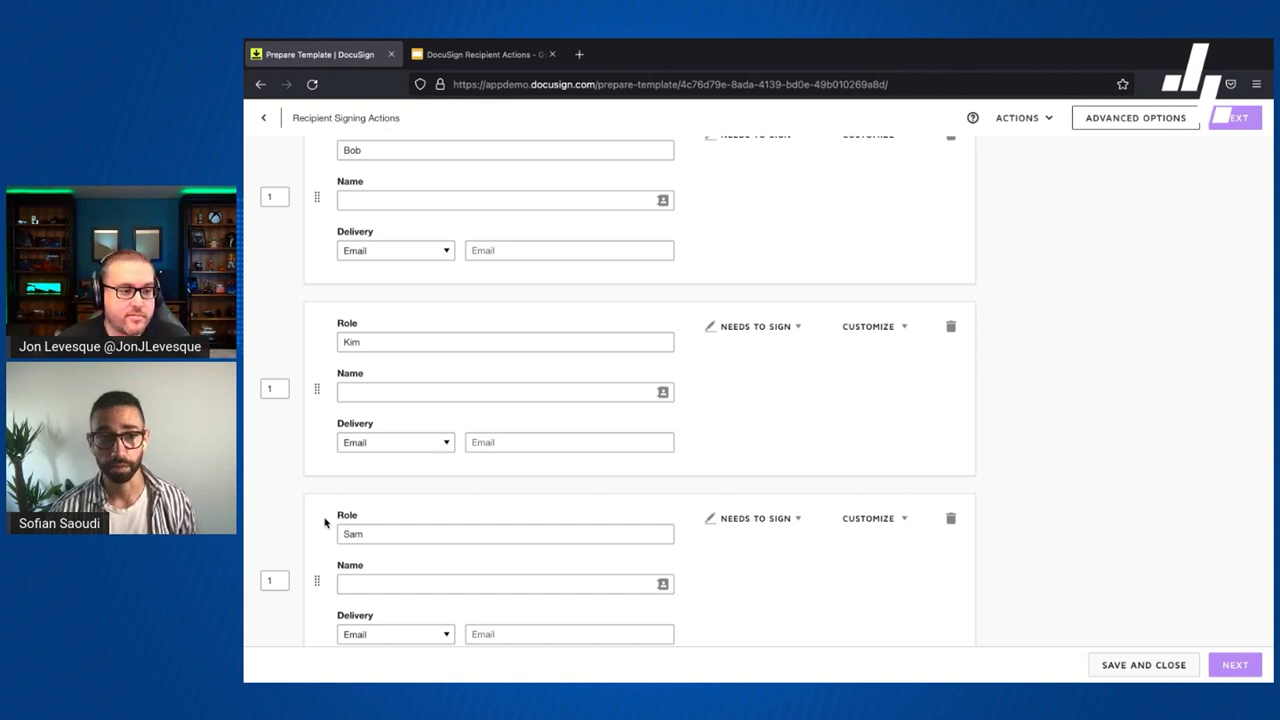
- Proceed to the template's field placement and add a Signature field for the first recipient beside the existing text field
{"action": "scroll", "coordinate": [757, 450], "scroll_direction": "up", "scroll_amount": 3}
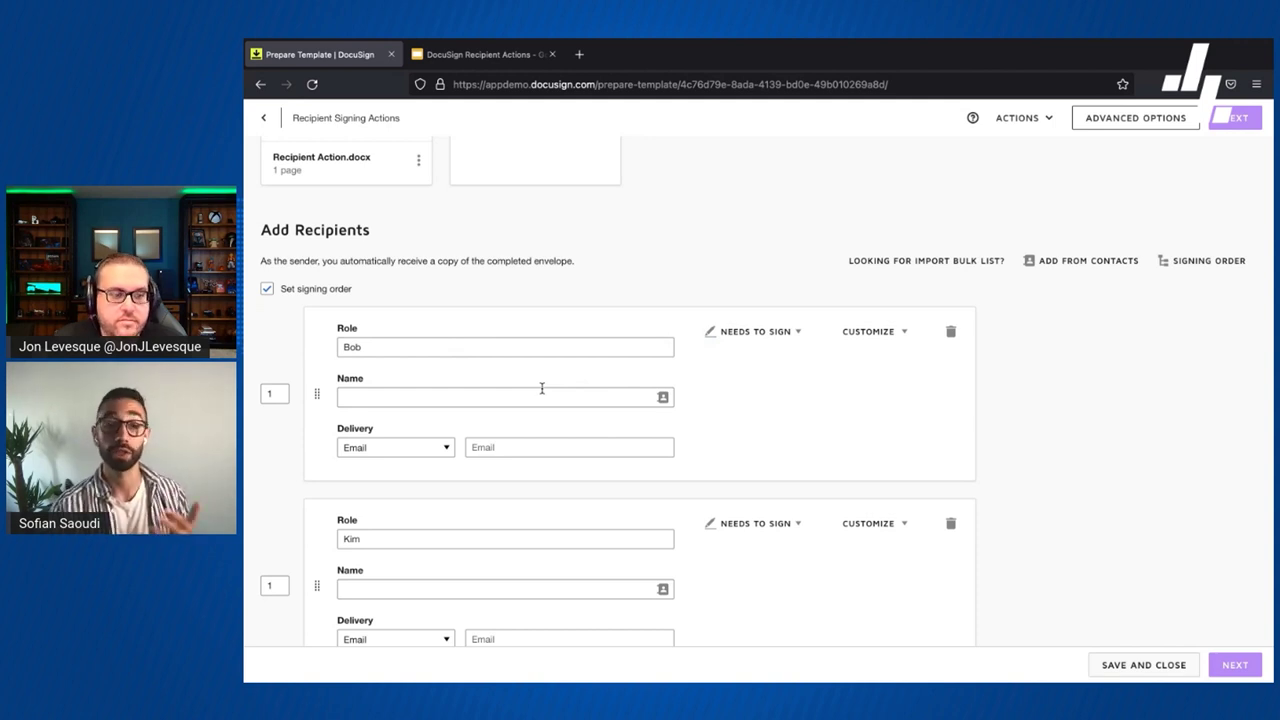
{"action": "left_click", "coordinate": [1238, 666]}
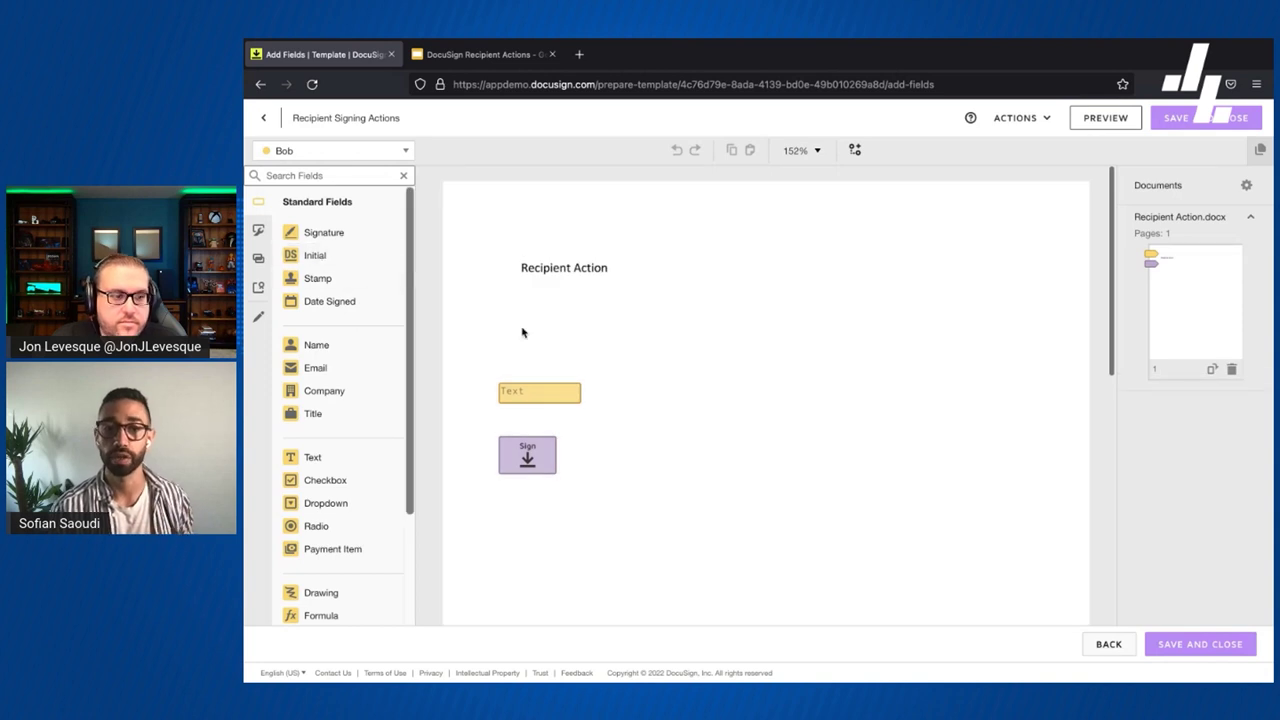
{"action": "left_click", "coordinate": [532, 394]}
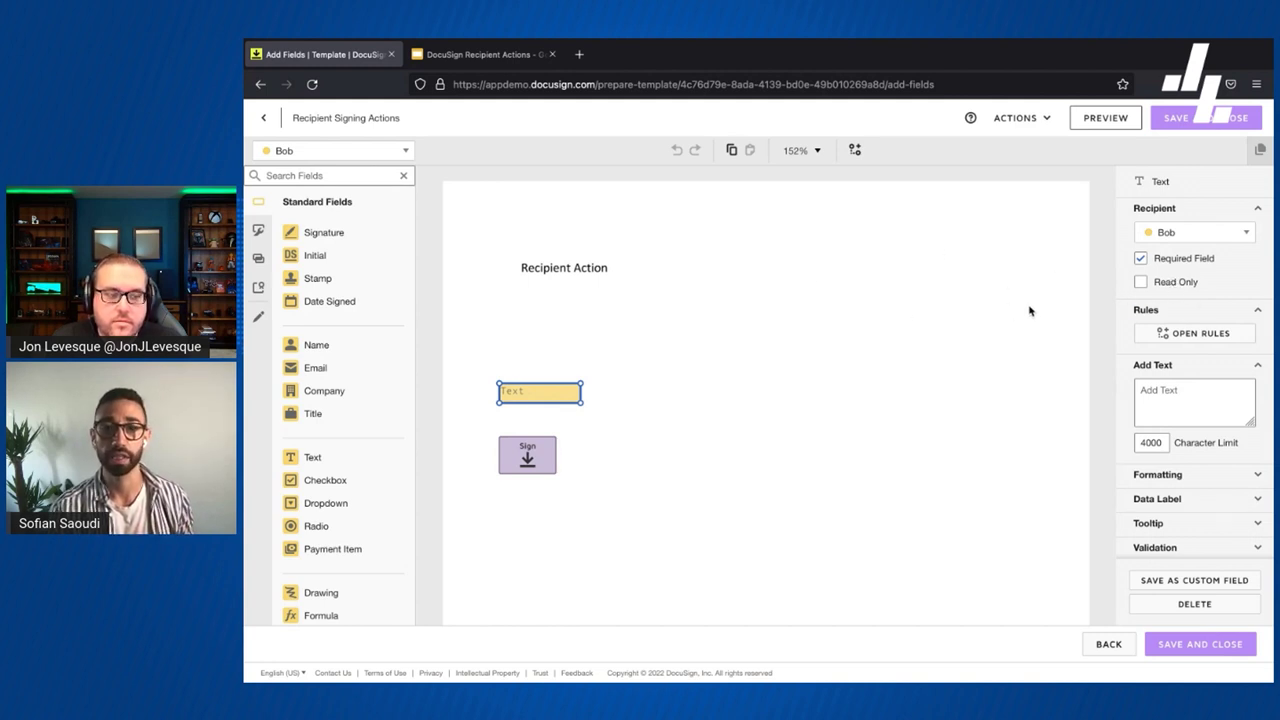
{"action": "mouse_move", "coordinate": [326, 232]}
{"action": "left_mouse_down"}
{"action": "mouse_move", "coordinate": [627, 300]}
{"action": "mouse_move", "coordinate": [623, 366]}
{"action": "left_mouse_up"}
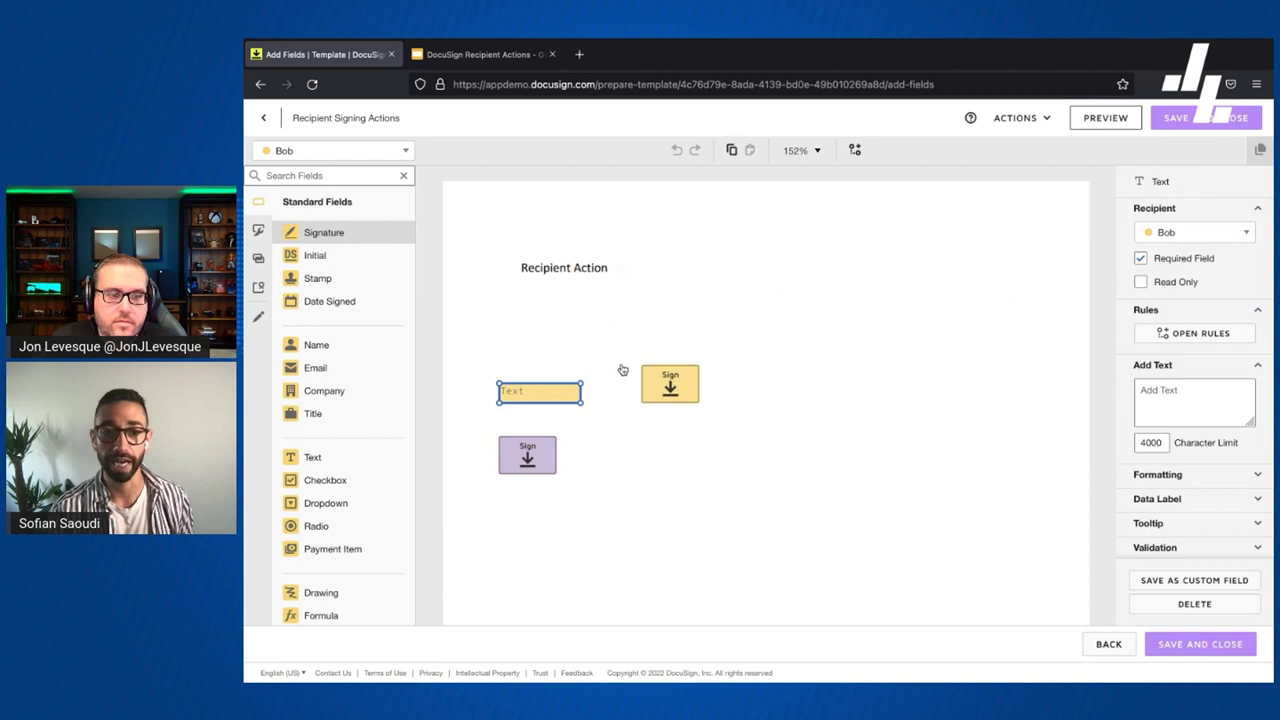
- Enter 8000 as the default text of the first recipient's text field
{"action": "left_click", "coordinate": [538, 398]}
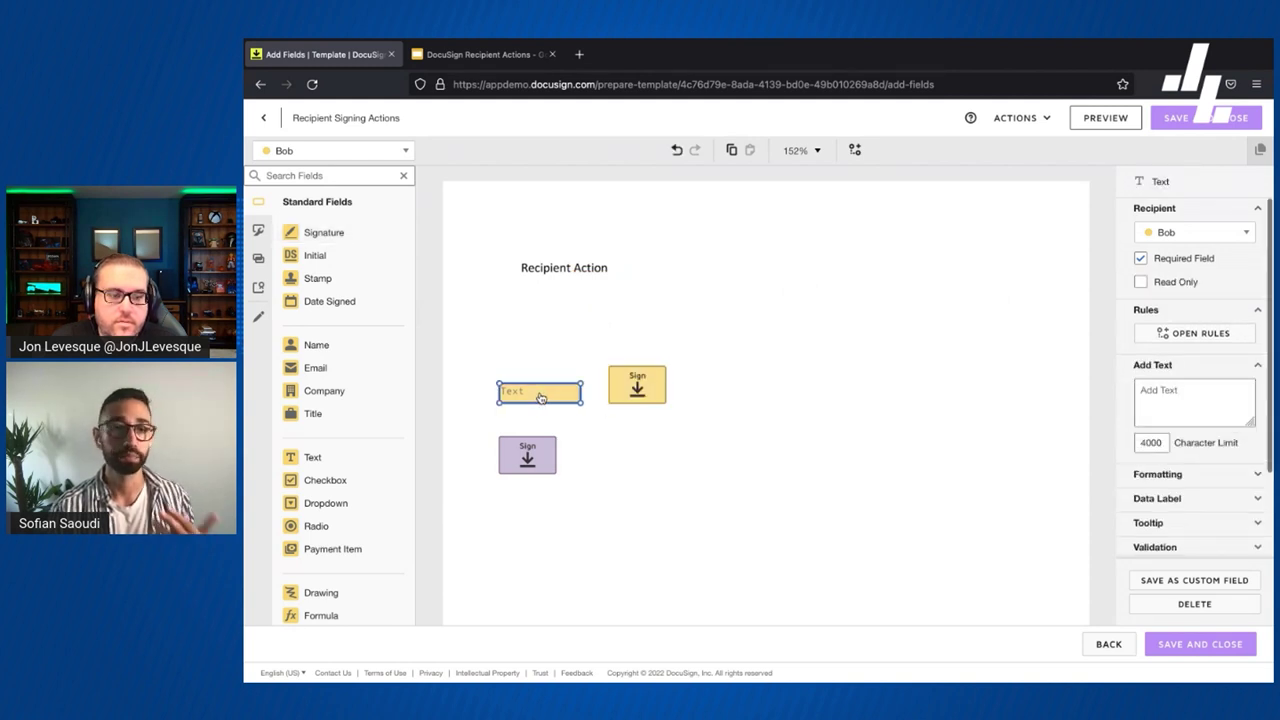
{"action": "left_click", "coordinate": [1199, 391]}
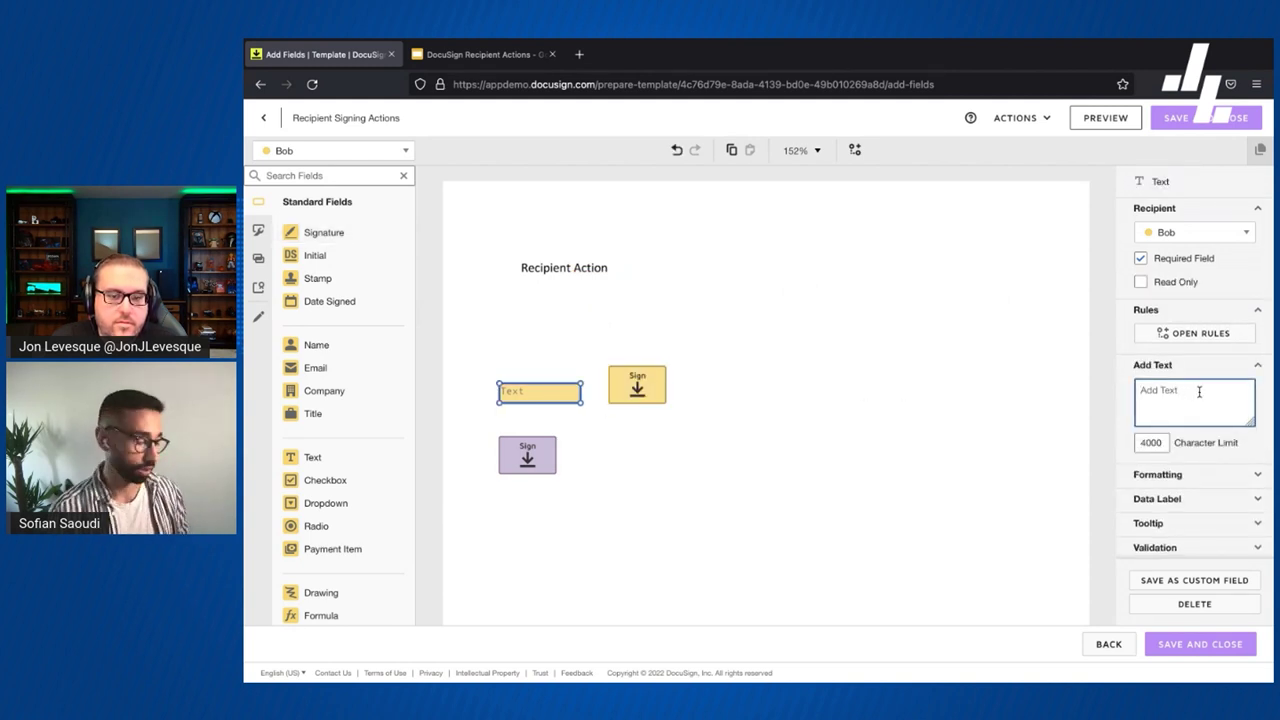
{"action": "type", "text": "8000"}
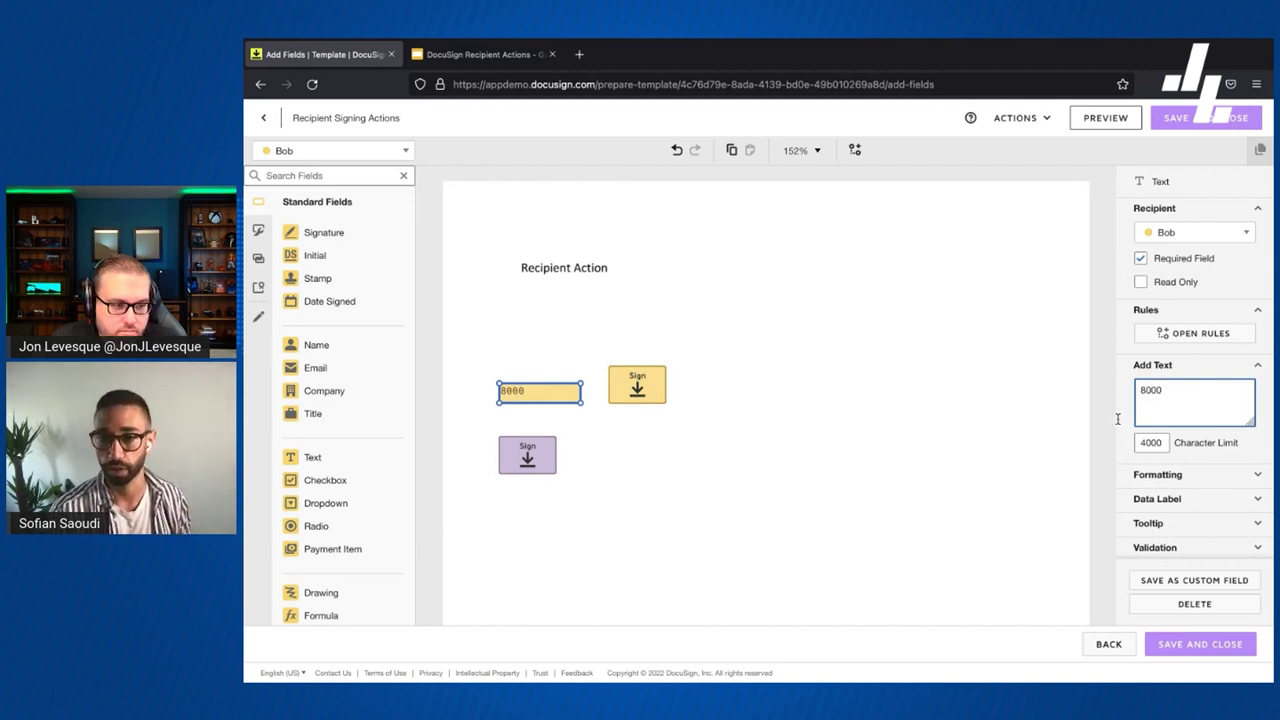
{"action": "left_click", "coordinate": [876, 396]}
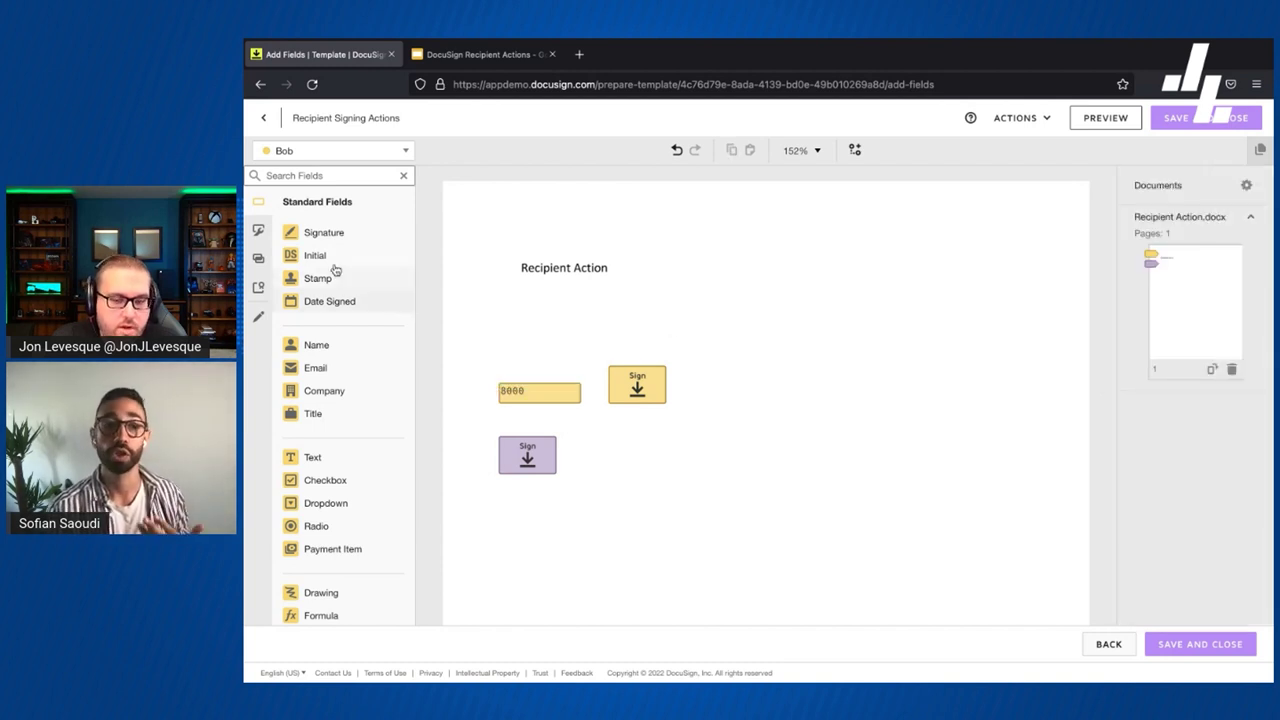
- Examine the Read Only option of the first recipient's text field
{"action": "left_click", "coordinate": [519, 400]}
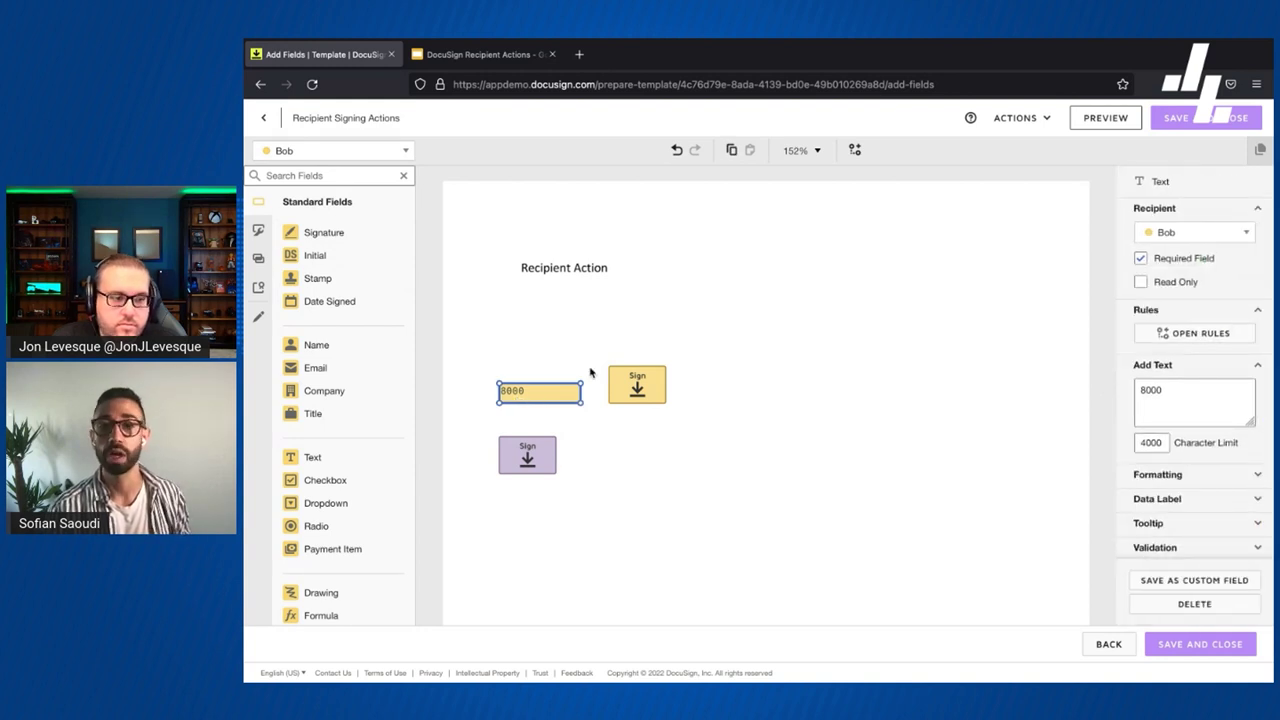
{"action": "left_click", "coordinate": [1141, 282]}
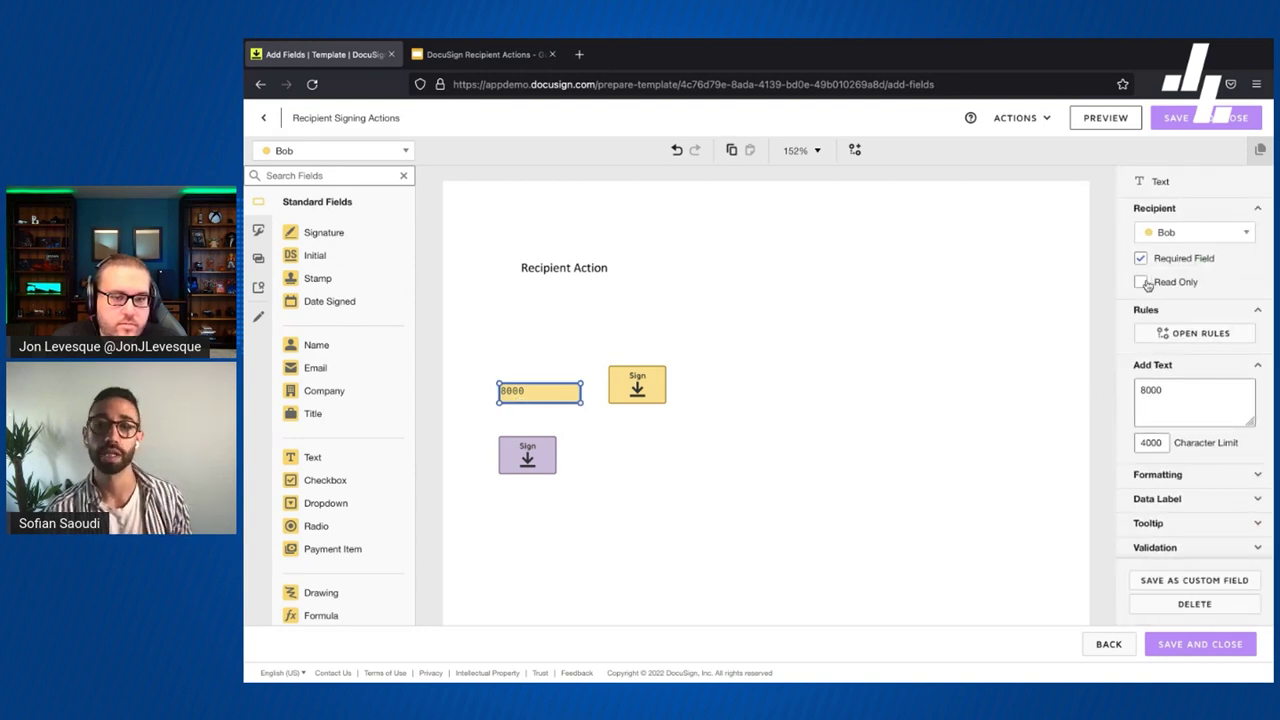
{"action": "left_click", "coordinate": [756, 318]}
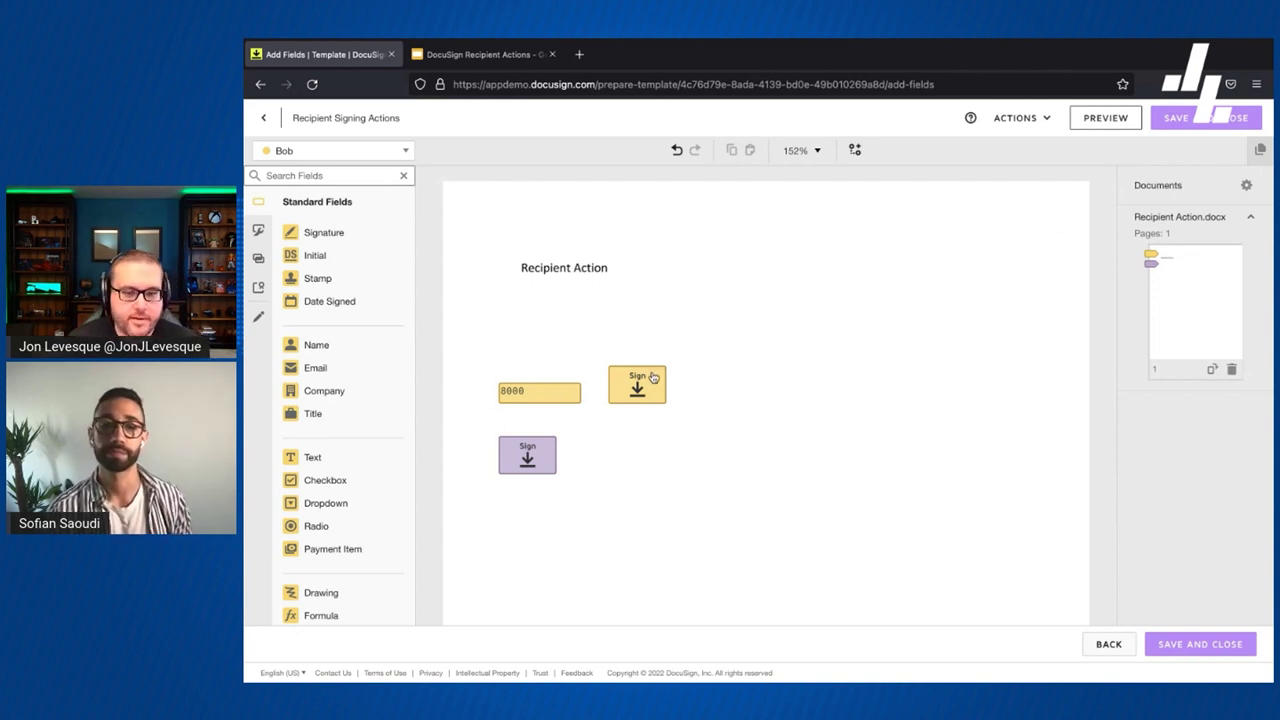
- Leave the template preparation and open the account's Sending Settings
{"action": "left_click", "coordinate": [264, 120]}
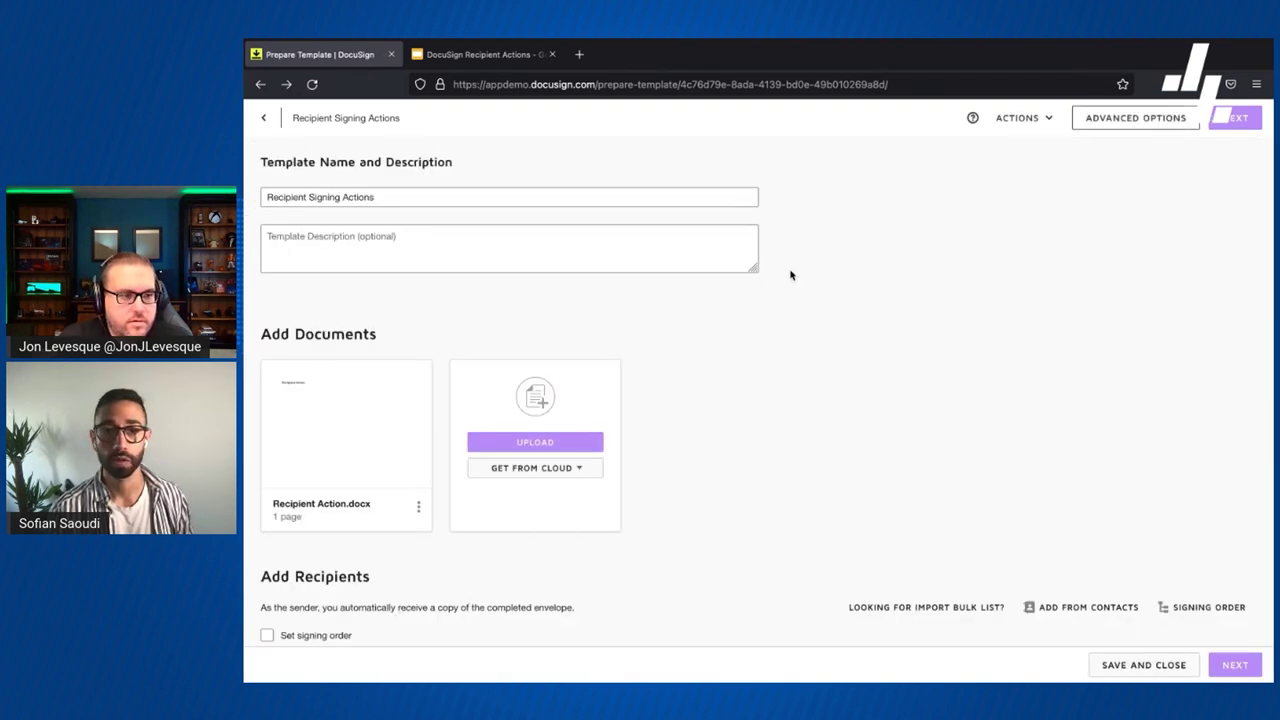
{"action": "left_click", "coordinate": [264, 118]}
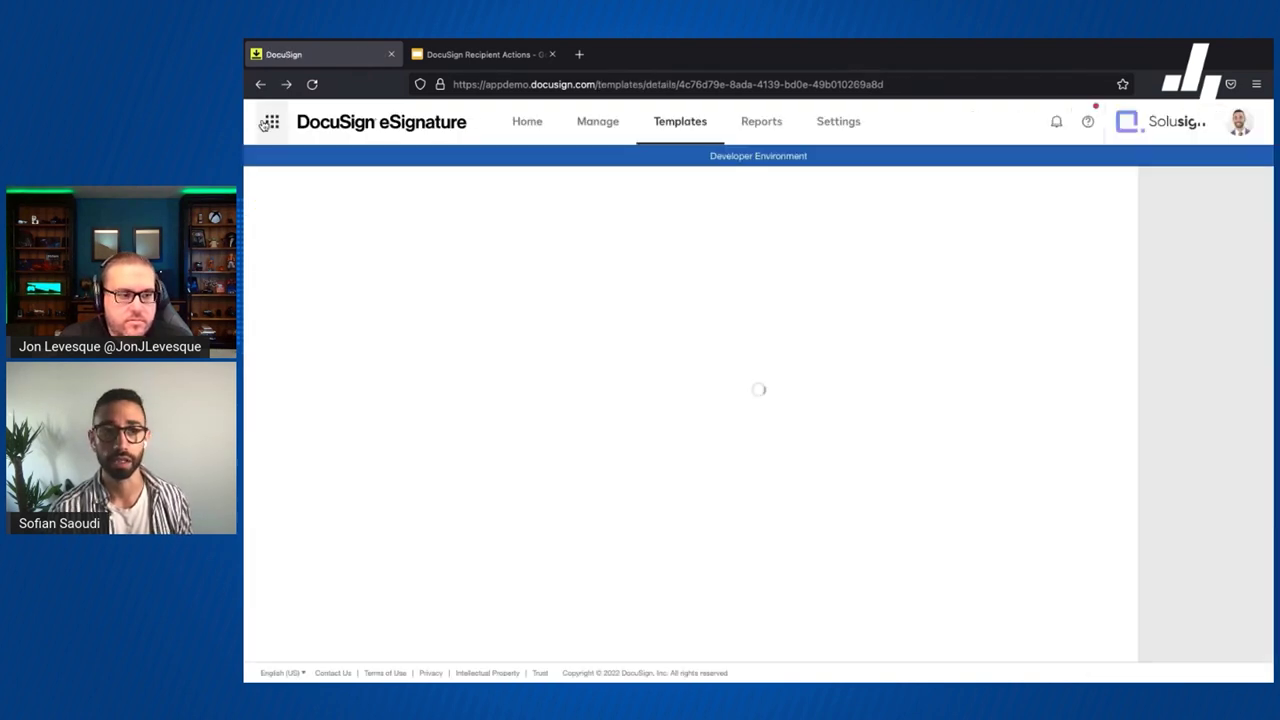
{"action": "left_click", "coordinate": [862, 121]}
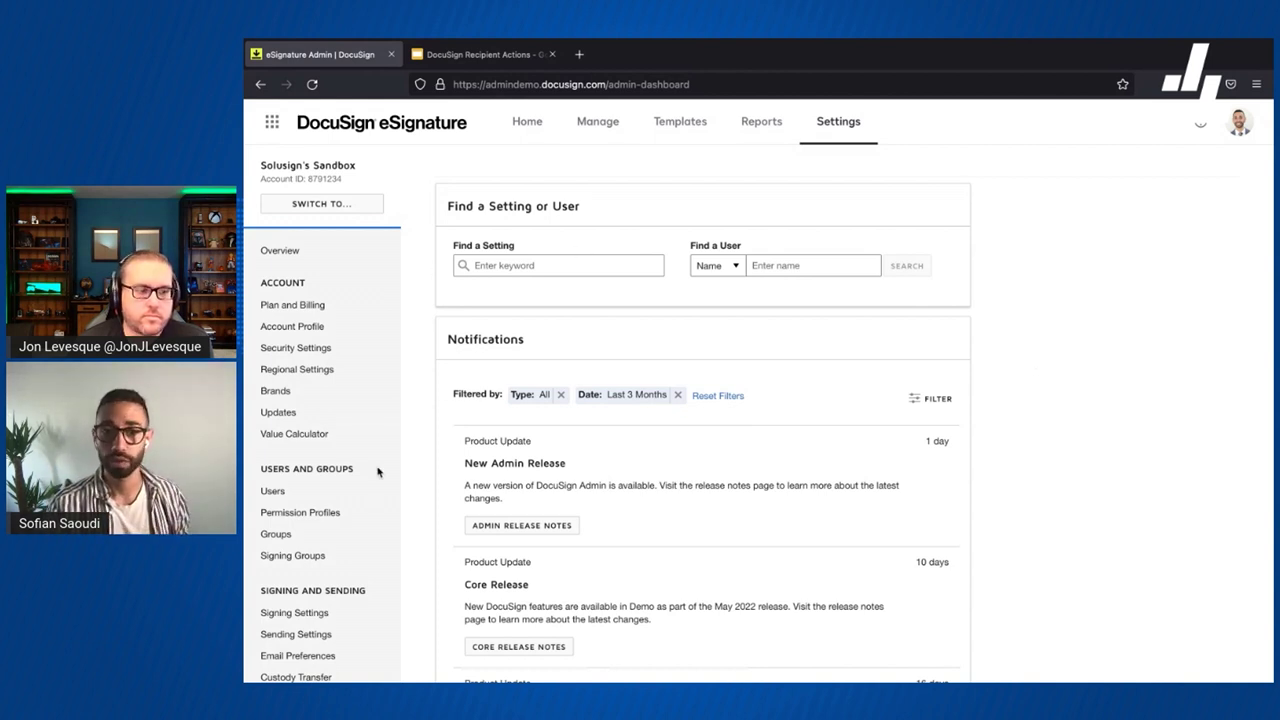
{"action": "scroll", "coordinate": [372, 447], "scroll_direction": "down", "scroll_amount": 1}
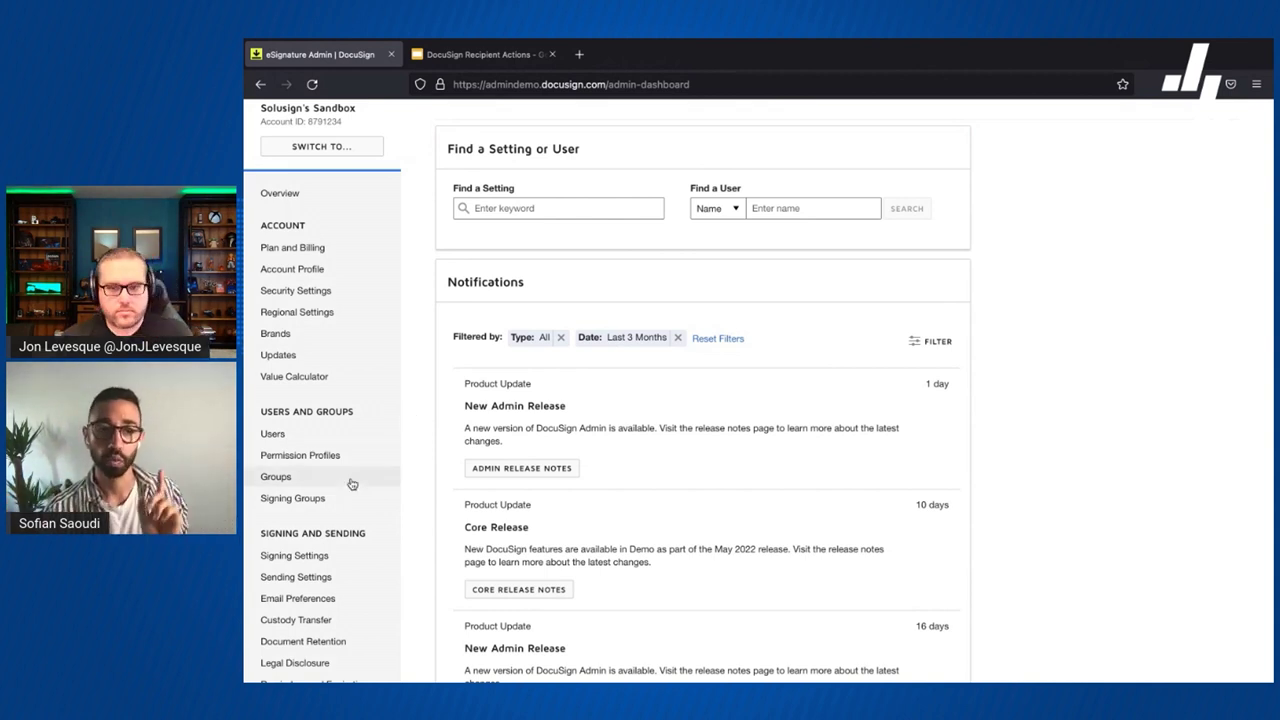
{"action": "scroll", "coordinate": [337, 551], "scroll_direction": "down", "scroll_amount": 1}
{"action": "left_click", "coordinate": [300, 561]}
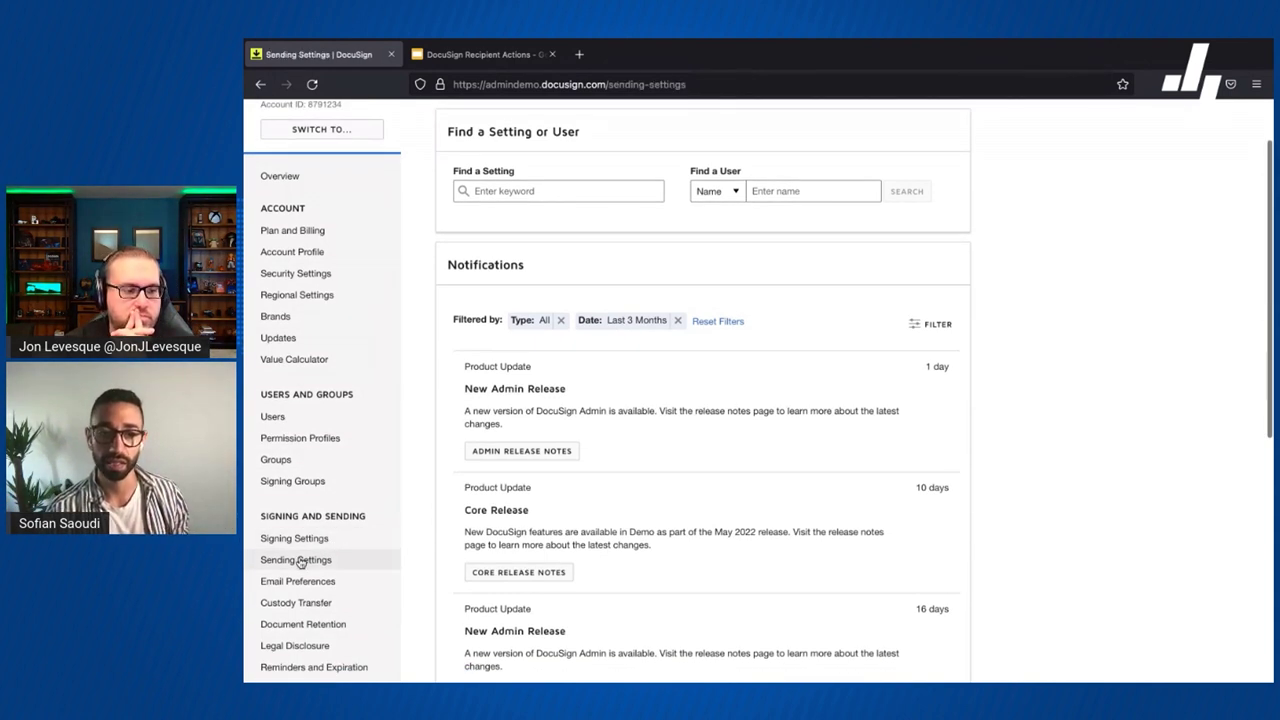
- Find and highlight the sending setting that writes the initial value of the field for all recipients when an envelope is sent
{"action": "scroll", "coordinate": [548, 475], "scroll_direction": "down", "scroll_amount": 5}
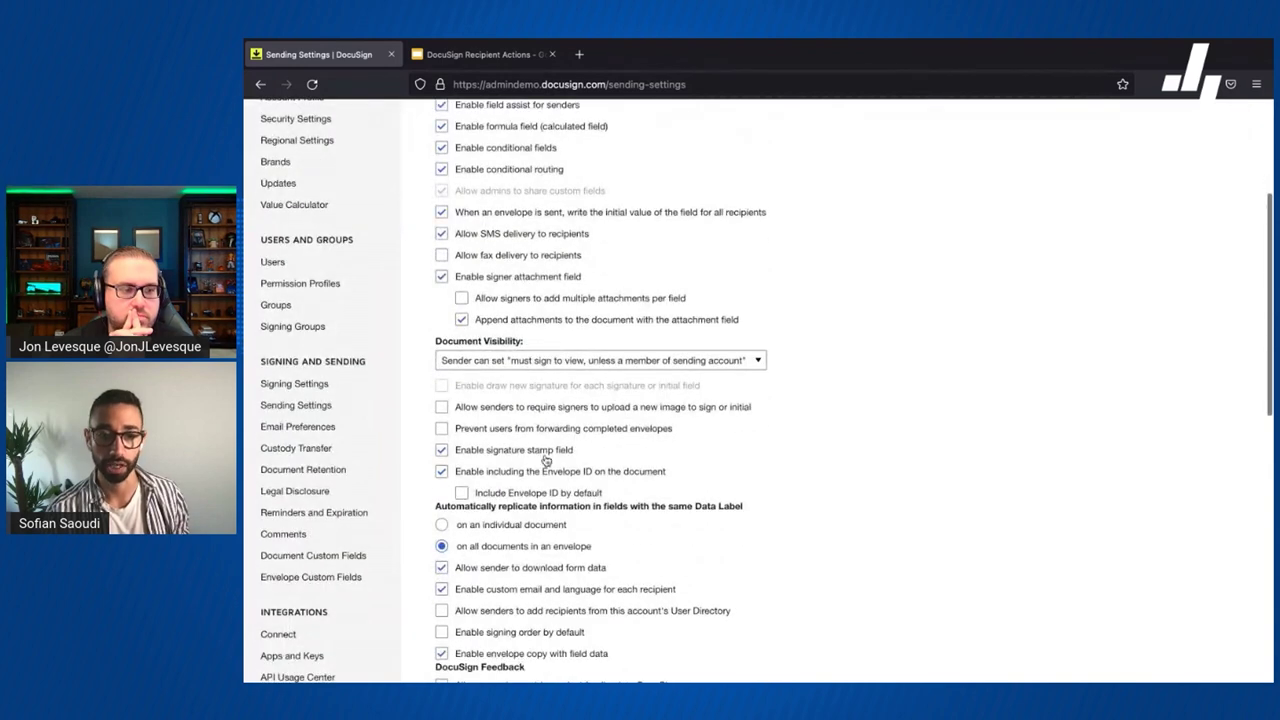
{"action": "scroll", "coordinate": [457, 300], "scroll_direction": "up", "scroll_amount": 2}
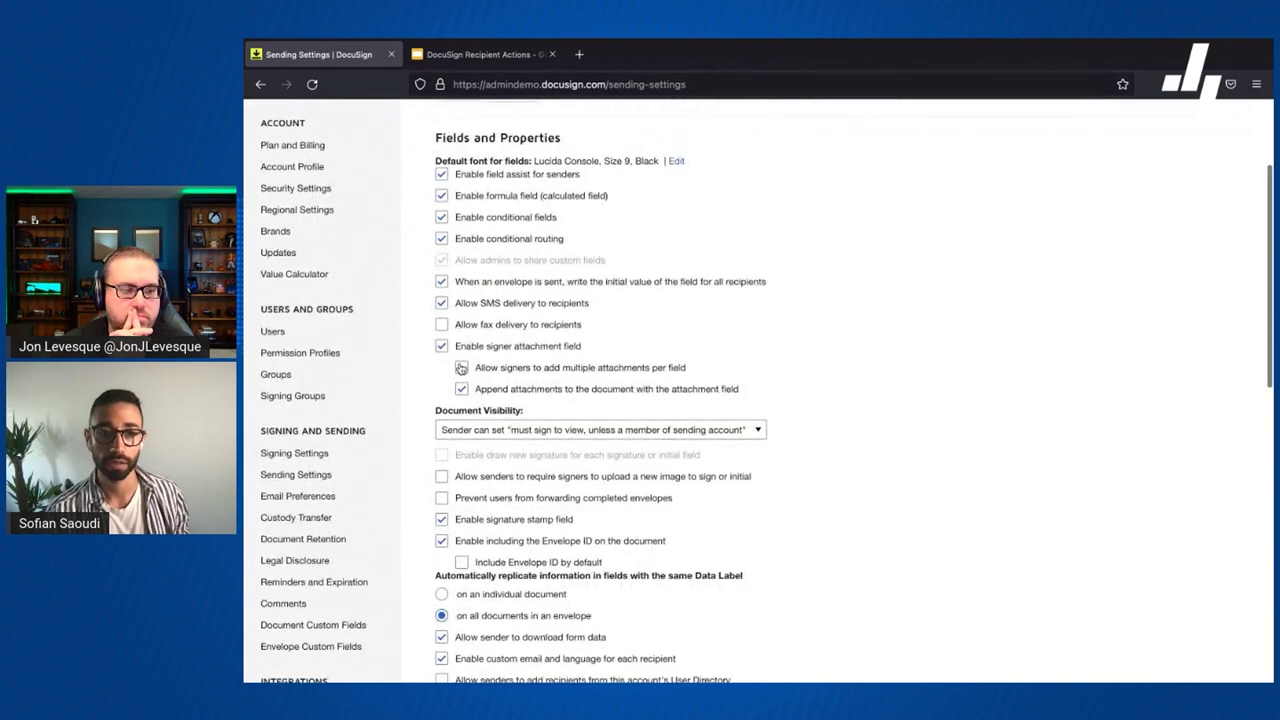
{"action": "left_click", "coordinate": [461, 368]}
{"action": "scroll", "coordinate": [490, 255], "scroll_direction": "down", "scroll_amount": 1}
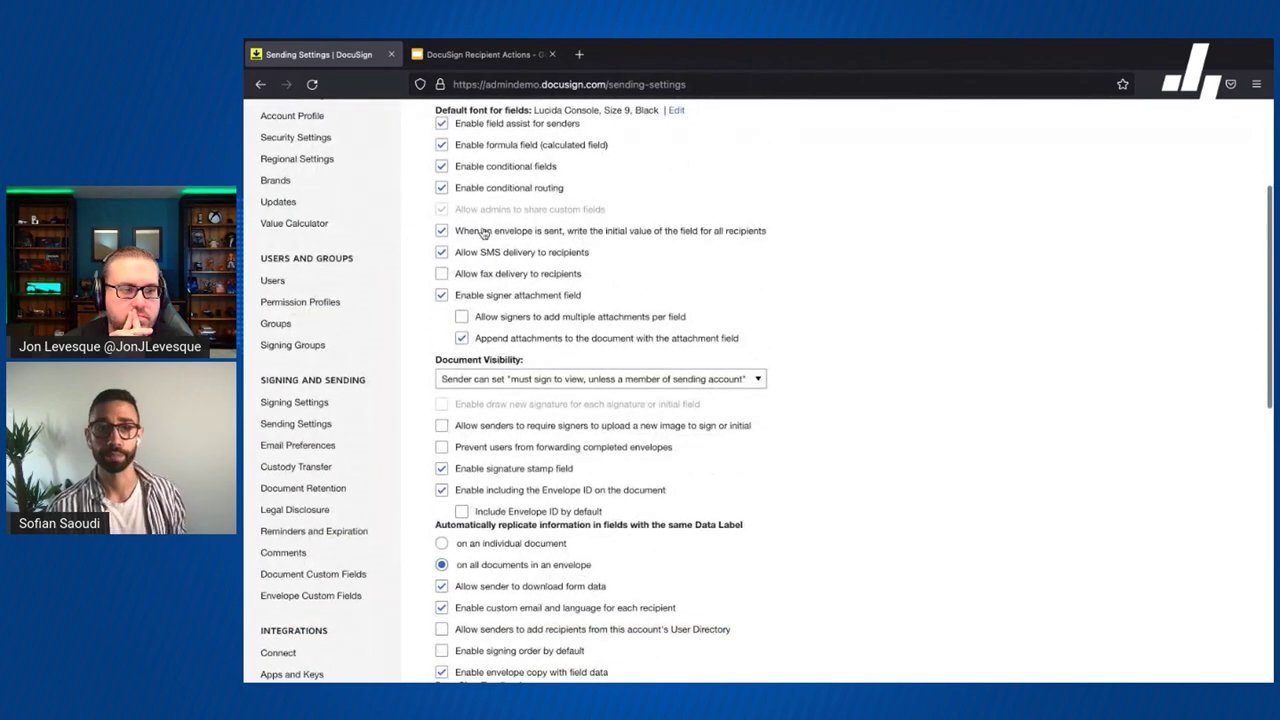
{"action": "left_click_drag", "start_coordinate": [455, 232], "coordinate": [769, 240]}
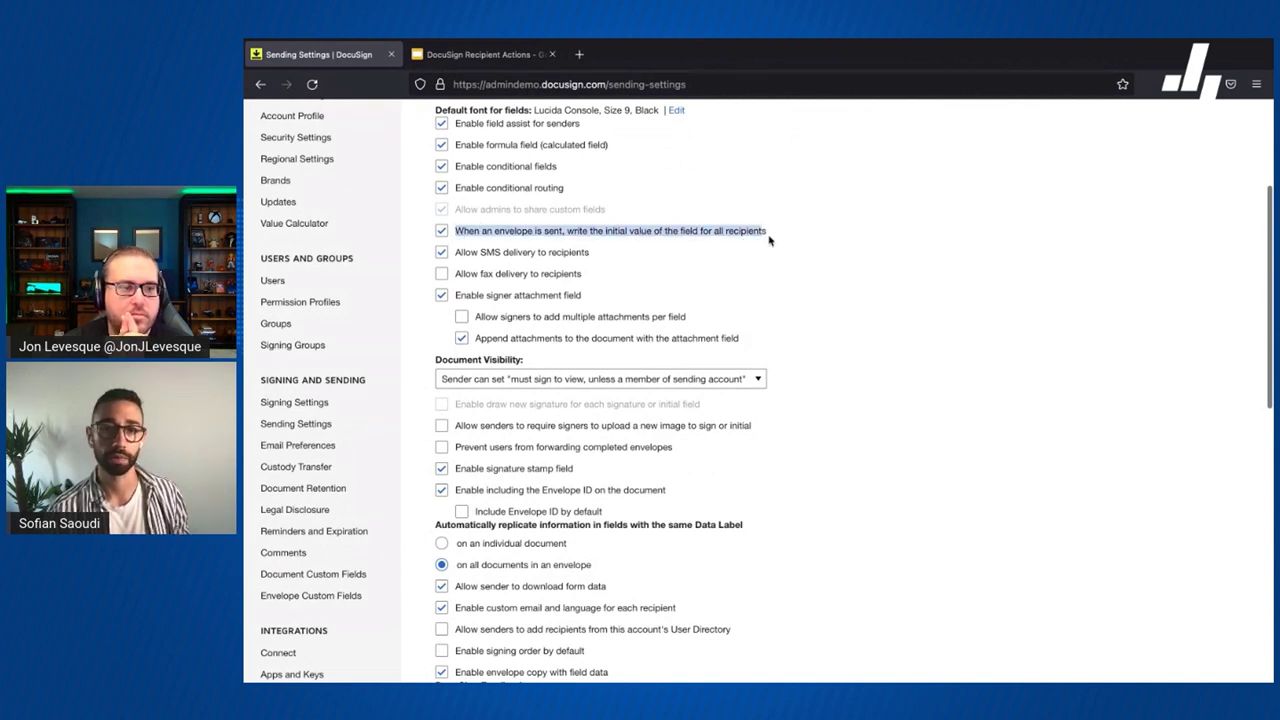
{"action": "left_click", "coordinate": [770, 240]}
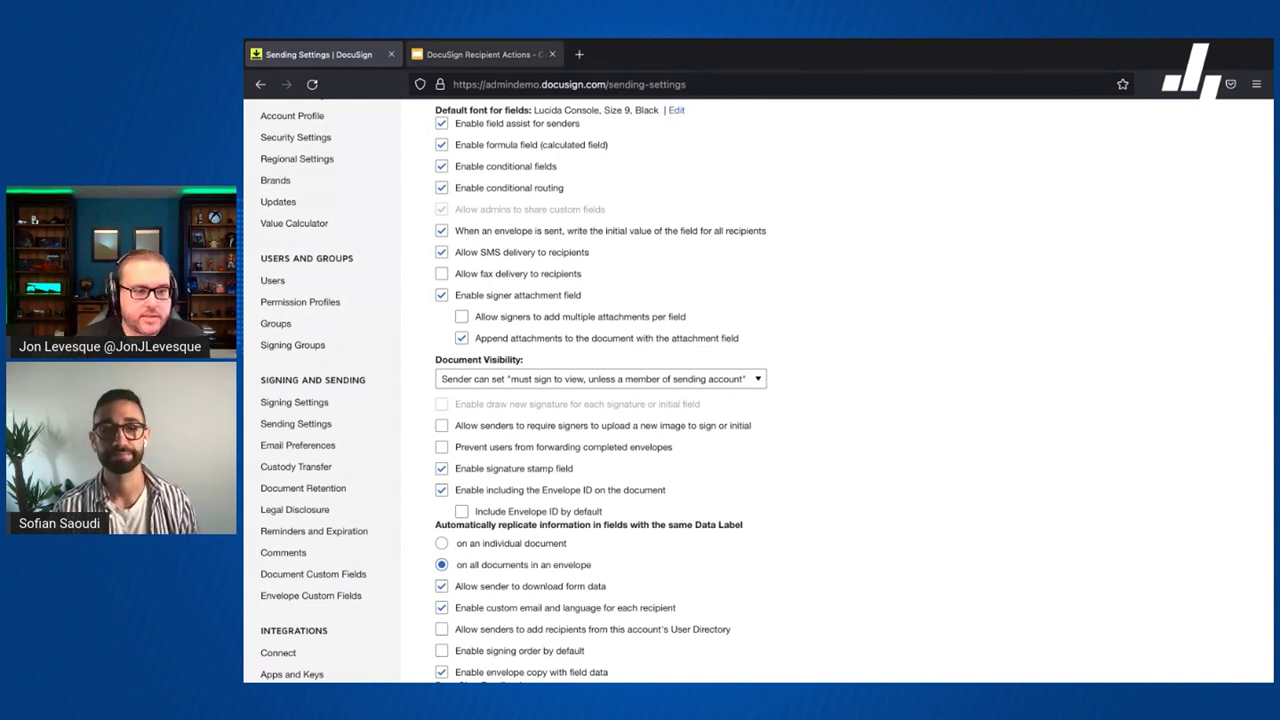
- Switch to the DocuSign Recipient Actions presentation in Google Slides
{"action": "left_click", "coordinate": [480, 54]}
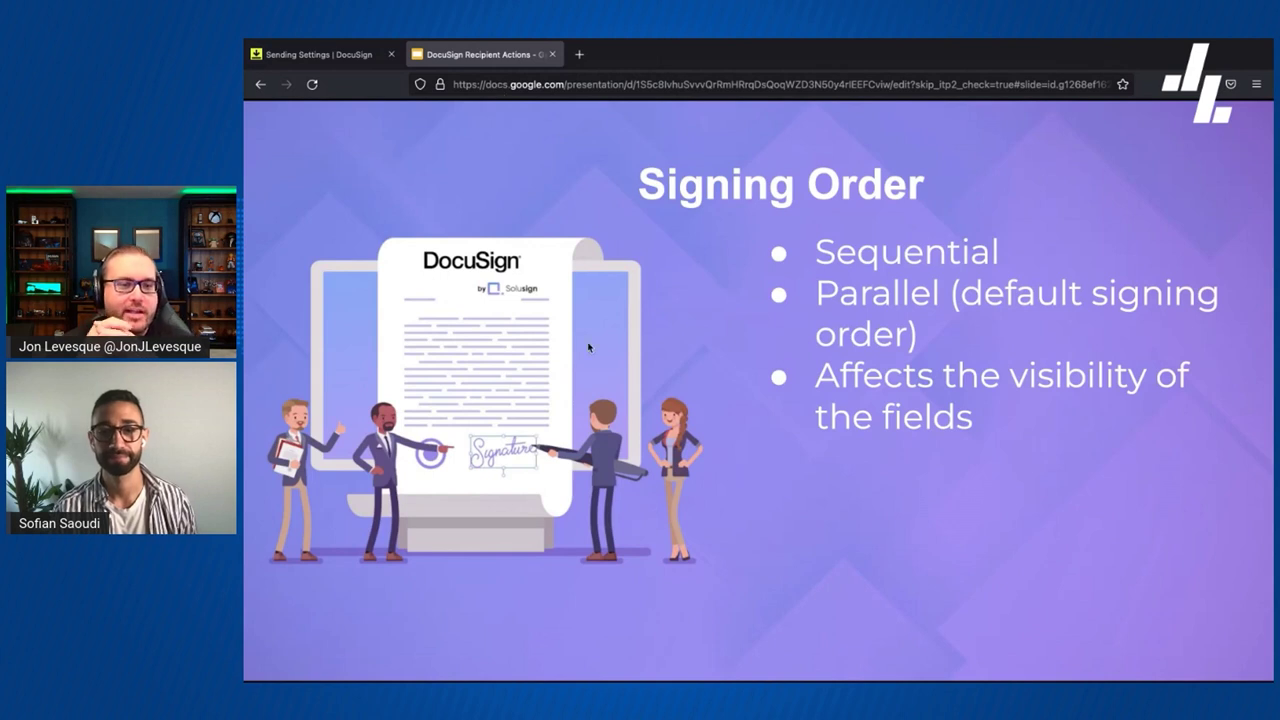